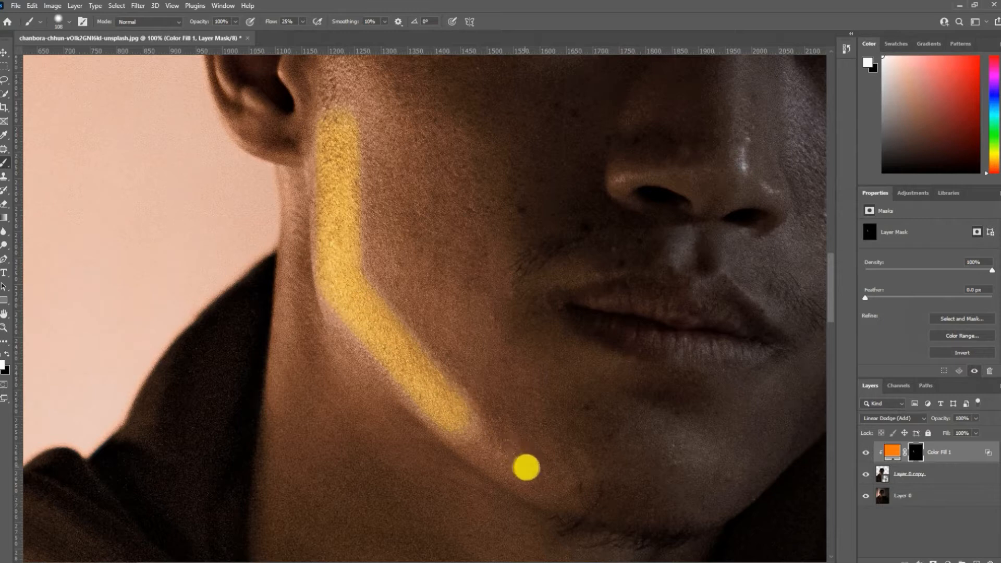
- Brush a brighter golden highlight along the jawline, from the chin up to below the ear, on the Color Fill 1 mask
{"action": "left_click_drag", "start_coordinate": [526, 467], "coordinate": [354, 314]}
{"action": "key", "text": "ctrl+z"}
{"action": "mouse_move", "coordinate": [434, 385]}
{"action": "left_mouse_down"}
{"action": "mouse_move", "coordinate": [425, 408]}
{"action": "mouse_move", "coordinate": [378, 328]}
{"action": "mouse_move", "coordinate": [332, 309]}
{"action": "left_mouse_up"}
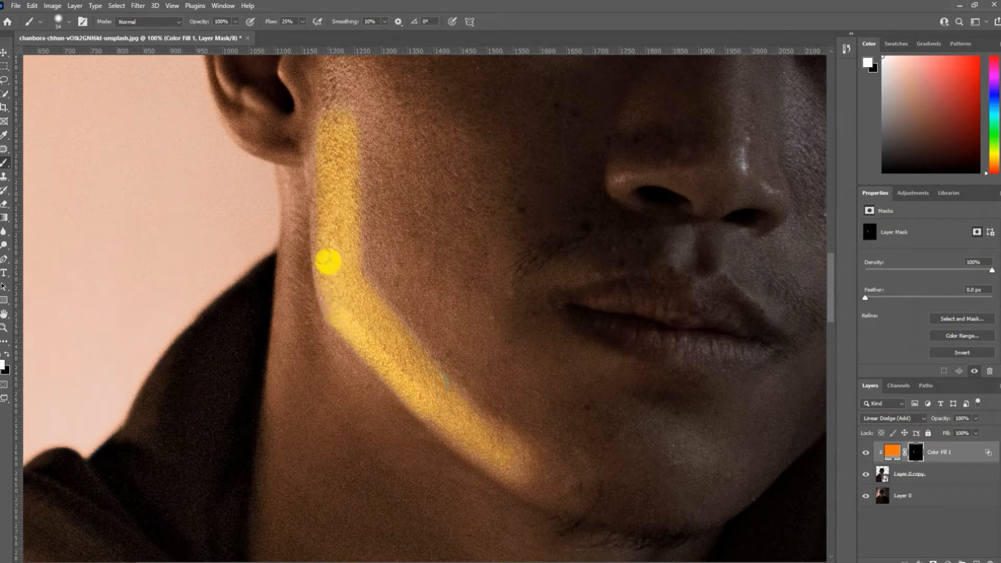
{"action": "left_click_drag", "start_coordinate": [322, 235], "coordinate": [324, 163]}
{"action": "left_click_drag", "start_coordinate": [328, 87], "coordinate": [328, 91]}
- Fade the inner edge of the jaw highlight on the mask with a large soft black brush at 8% flow
{"action": "mouse_move", "coordinate": [363, 262]}
{"action": "left_mouse_down"}
{"action": "mouse_move", "coordinate": [275, 183]}
{"action": "mouse_move", "coordinate": [311, 363]}
{"action": "left_mouse_up"}
{"action": "mouse_move", "coordinate": [248, 283]}
{"action": "left_mouse_down"}
{"action": "mouse_move", "coordinate": [294, 284]}
{"action": "mouse_move", "coordinate": [304, 260]}
{"action": "left_mouse_up"}
{"action": "right_click", "coordinate": [304, 259]}
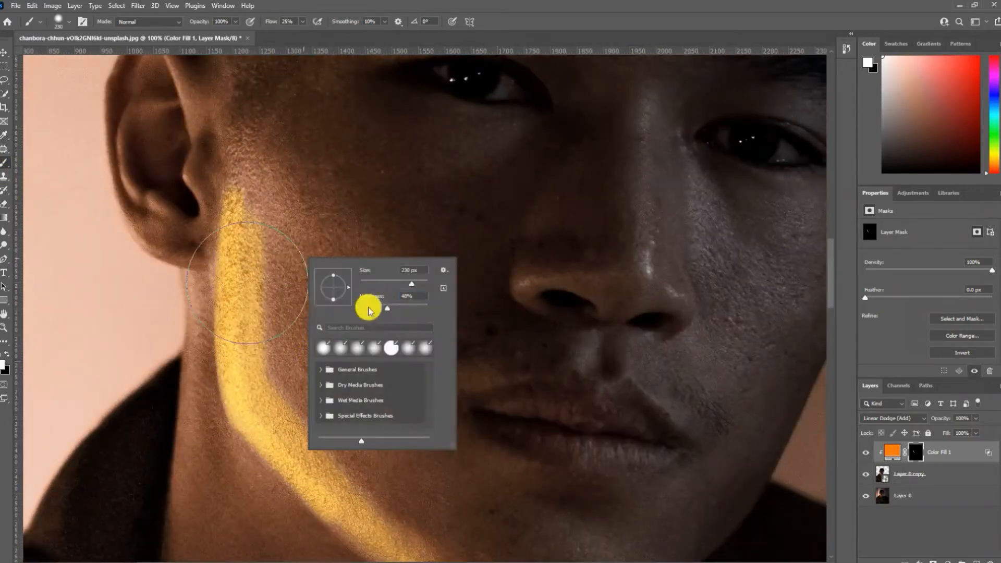
{"action": "left_click", "coordinate": [268, 24]}
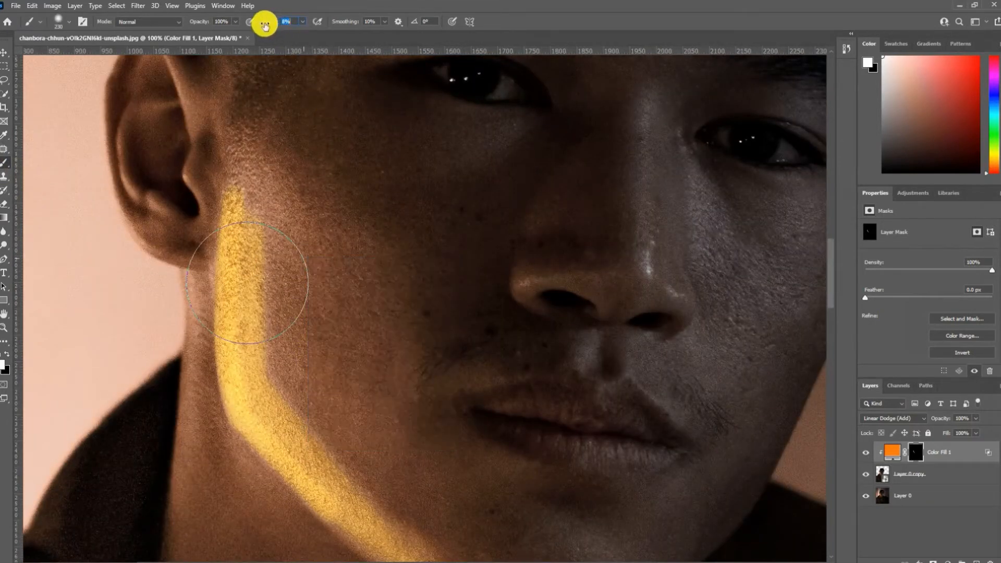
{"action": "key", "text": "x"}
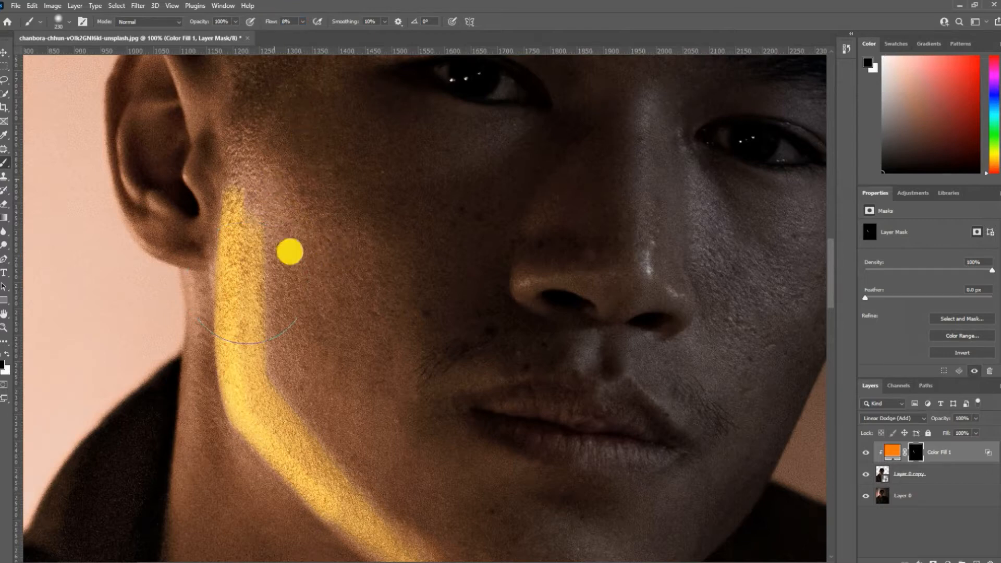
{"action": "mouse_move", "coordinate": [267, 179]}
{"action": "left_mouse_down"}
{"action": "mouse_move", "coordinate": [254, 206]}
{"action": "mouse_move", "coordinate": [296, 284]}
{"action": "mouse_move", "coordinate": [307, 331]}
{"action": "left_mouse_up"}
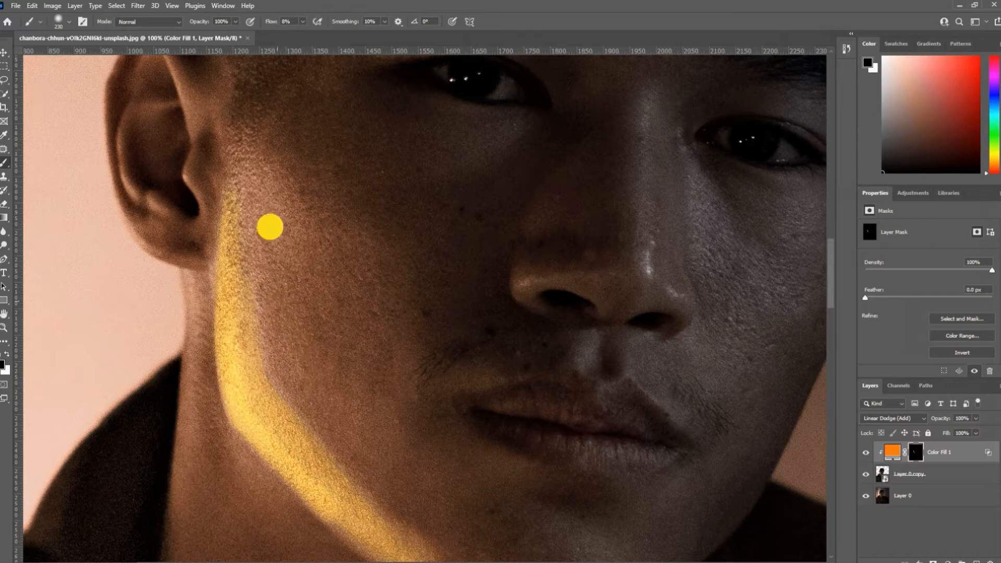
{"action": "left_click_drag", "start_coordinate": [333, 358], "coordinate": [248, 227]}
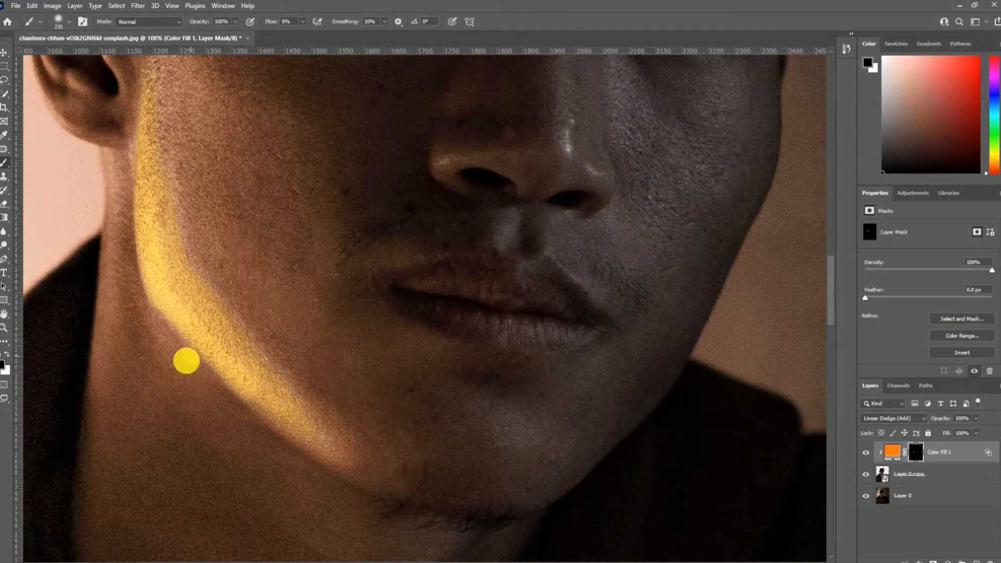
- Smooth and strengthen the highlight around the jaw corner with a smaller white brush on the Color Fill 1 mask
{"action": "left_click", "coordinate": [5, 328]}
{"action": "left_click", "coordinate": [183, 307]}
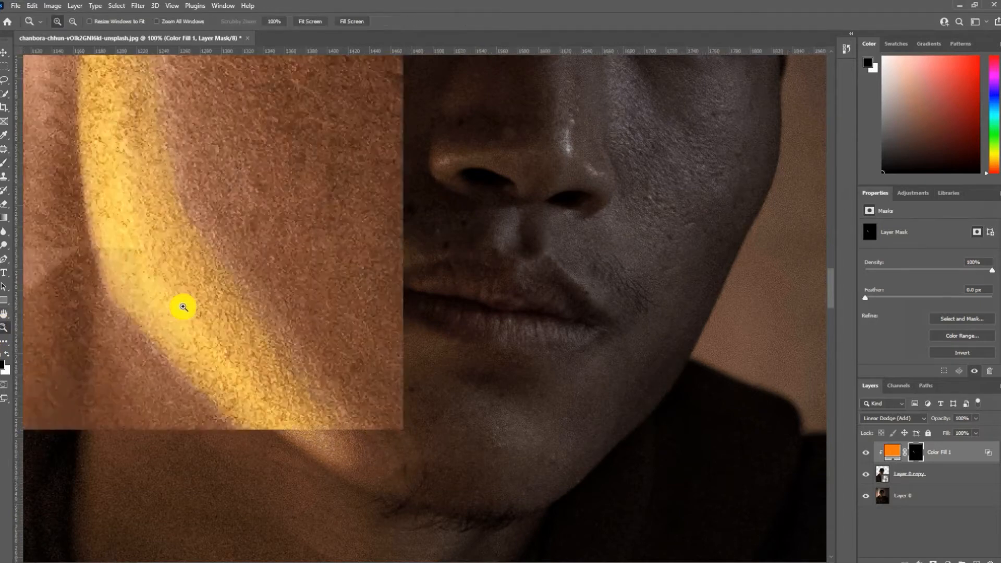
{"action": "left_click_drag", "start_coordinate": [160, 331], "coordinate": [561, 376]}
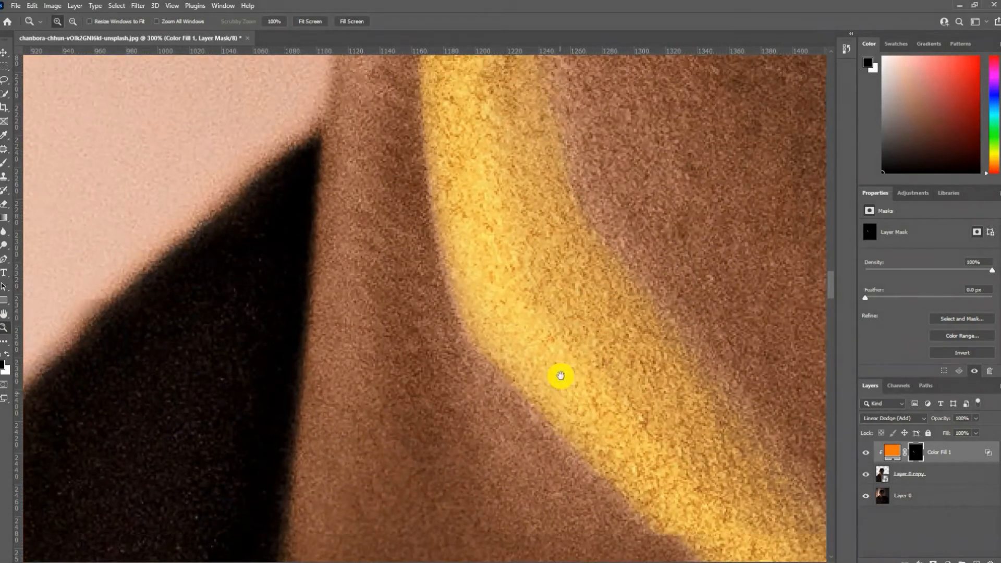
{"action": "left_click", "coordinate": [3, 162]}
{"action": "mouse_move", "coordinate": [511, 288]}
{"action": "left_mouse_down"}
{"action": "mouse_move", "coordinate": [370, 279]}
{"action": "mouse_move", "coordinate": [485, 302]}
{"action": "left_mouse_up"}
{"action": "key", "text": "x"}
{"action": "right_click", "coordinate": [489, 301]}
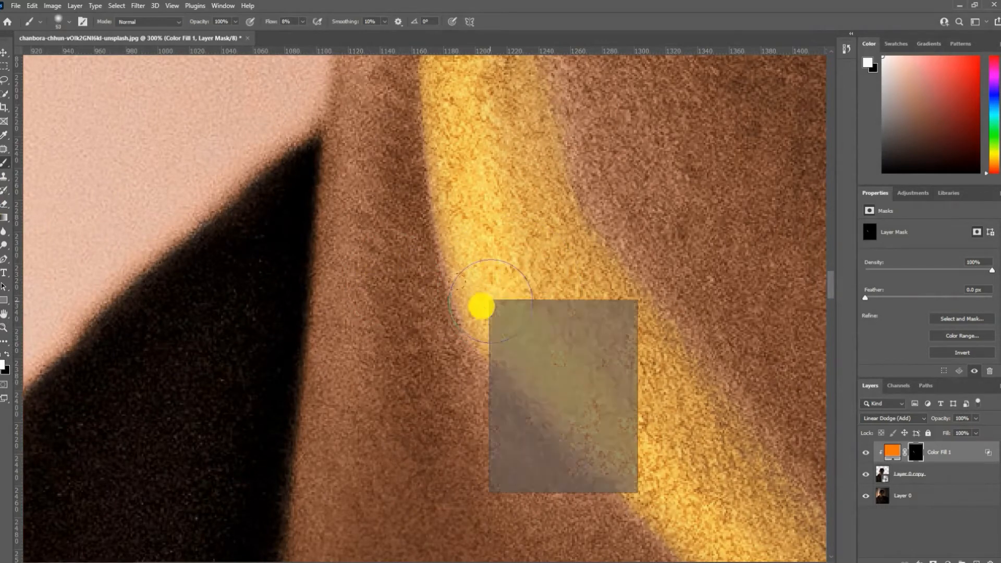
{"action": "left_click", "coordinate": [482, 300]}
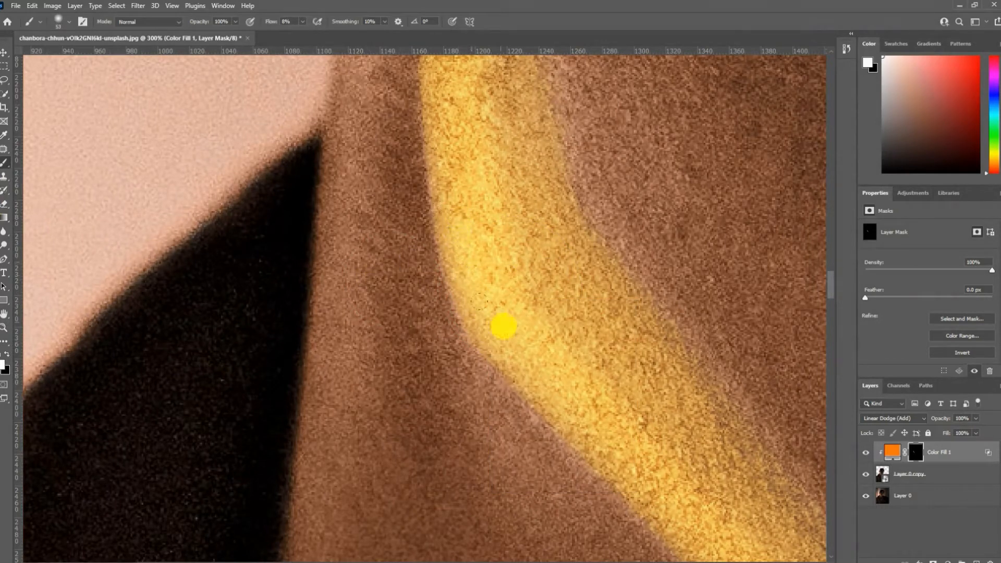
{"action": "left_click_drag", "start_coordinate": [597, 425], "coordinate": [474, 287]}
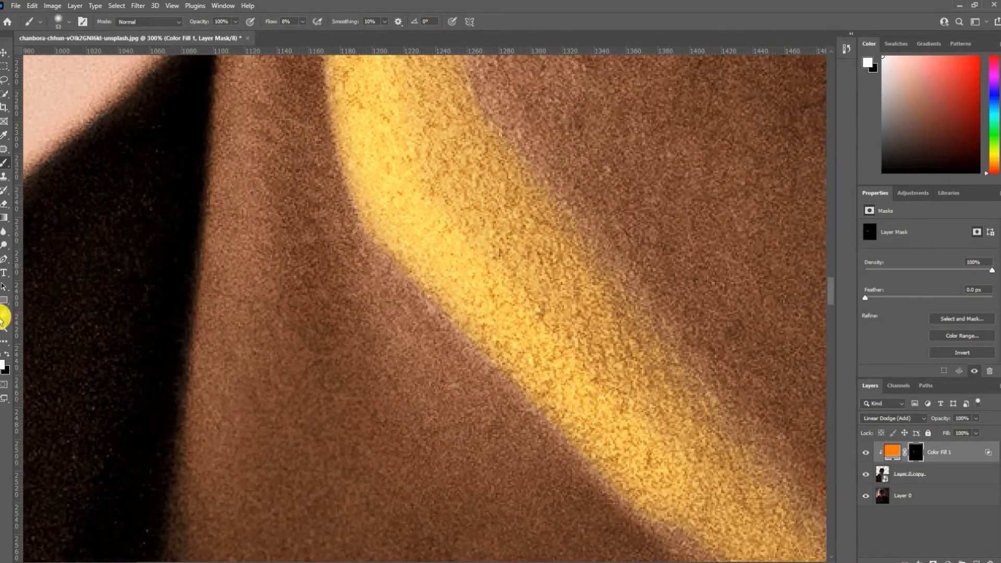
- Add a second Solid Color fill layer in orange ff6c00 above Color Fill 1
{"action": "left_click", "coordinate": [7, 329]}
{"action": "left_click", "coordinate": [348, 303], "text": "alt"}
{"action": "left_click", "coordinate": [347, 302], "text": "alt"}
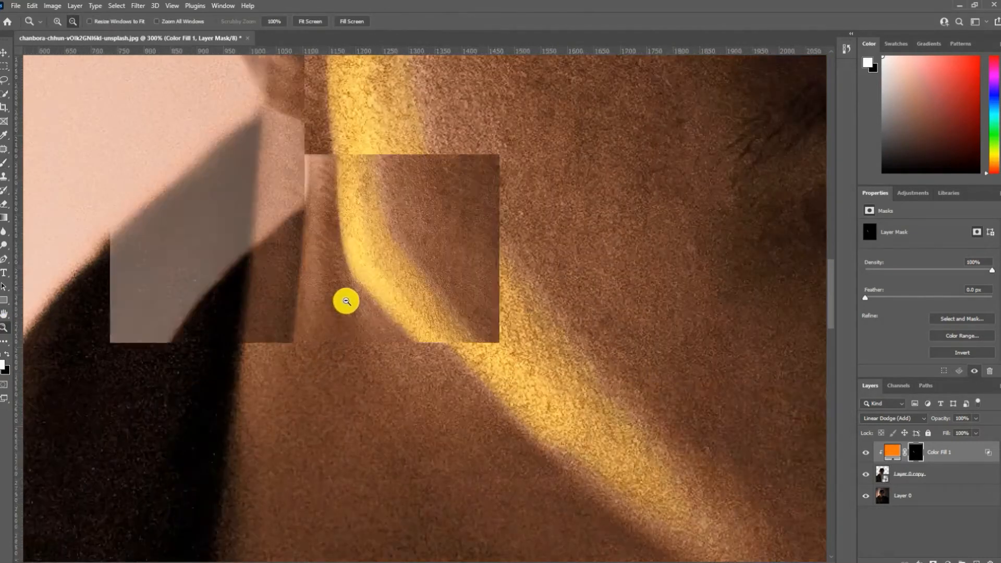
{"action": "left_click", "coordinate": [345, 301], "text": "alt"}
{"action": "left_click", "coordinate": [345, 302]}
{"action": "left_click_drag", "start_coordinate": [400, 281], "coordinate": [296, 349]}
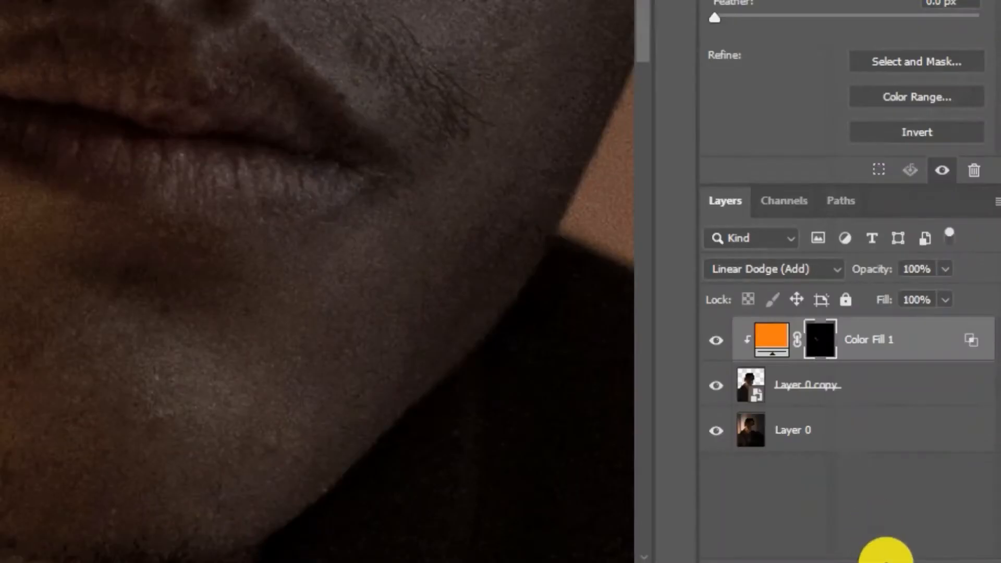
{"action": "left_click", "coordinate": [886, 557]}
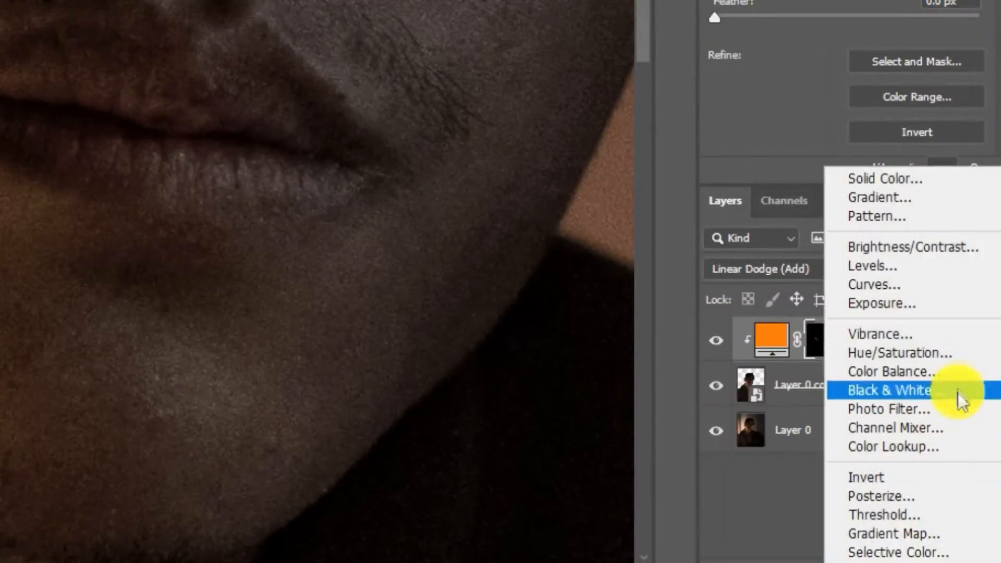
{"action": "left_click", "coordinate": [888, 180]}
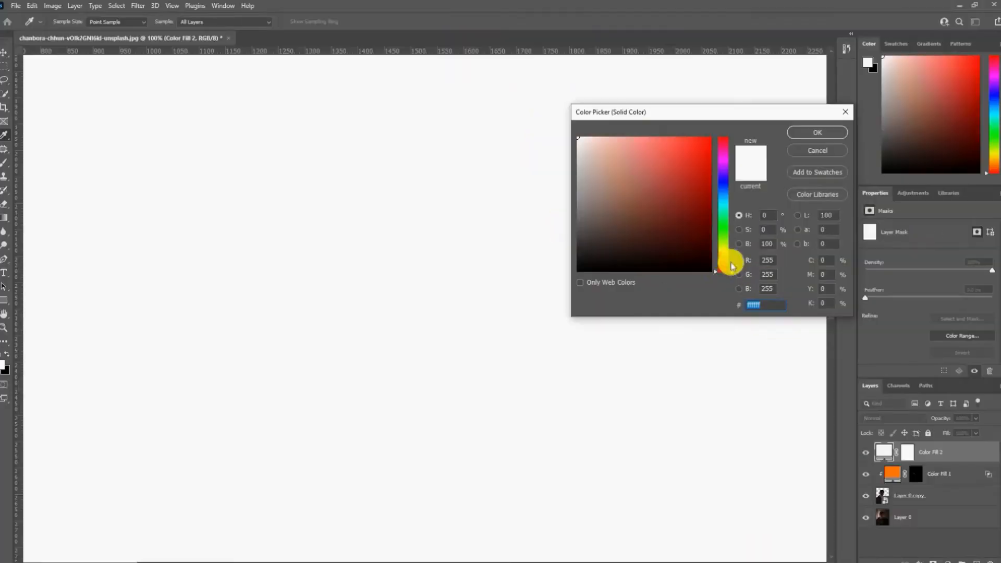
{"action": "left_click", "coordinate": [724, 260]}
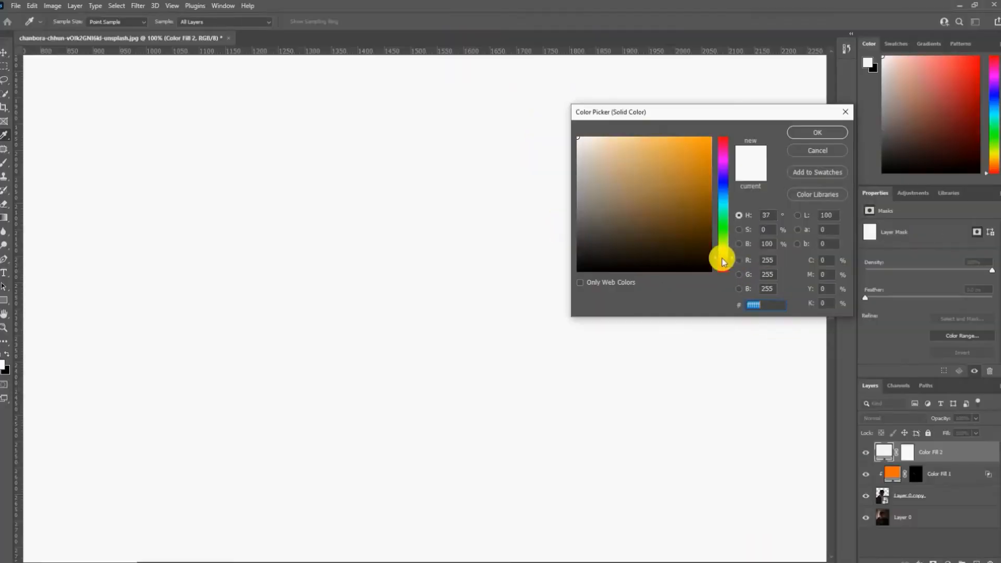
{"action": "left_click_drag", "start_coordinate": [725, 263], "coordinate": [730, 260]}
{"action": "left_click_drag", "start_coordinate": [707, 140], "coordinate": [772, 127]}
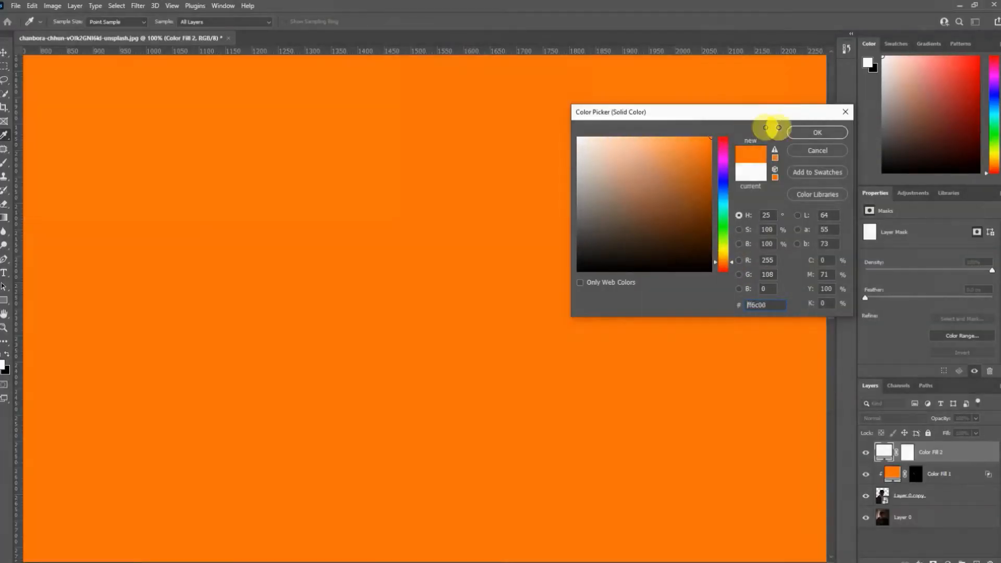
{"action": "left_click", "coordinate": [805, 137]}
- Set the clipped Color Fill 2 layer to Screen and split its Underlying Layer Blend If black slider to 186
{"action": "left_click", "coordinate": [895, 418]}
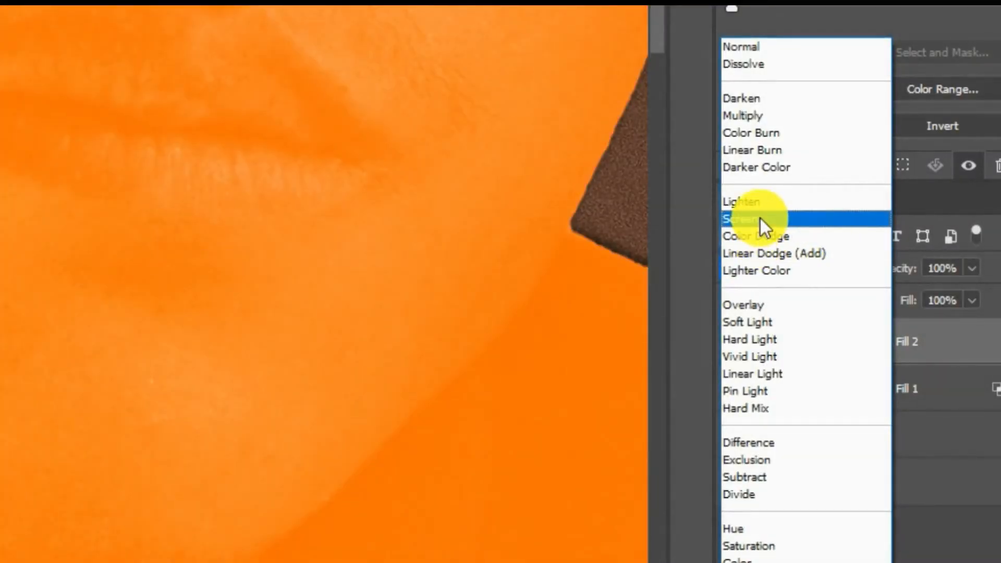
{"action": "left_click", "coordinate": [759, 218]}
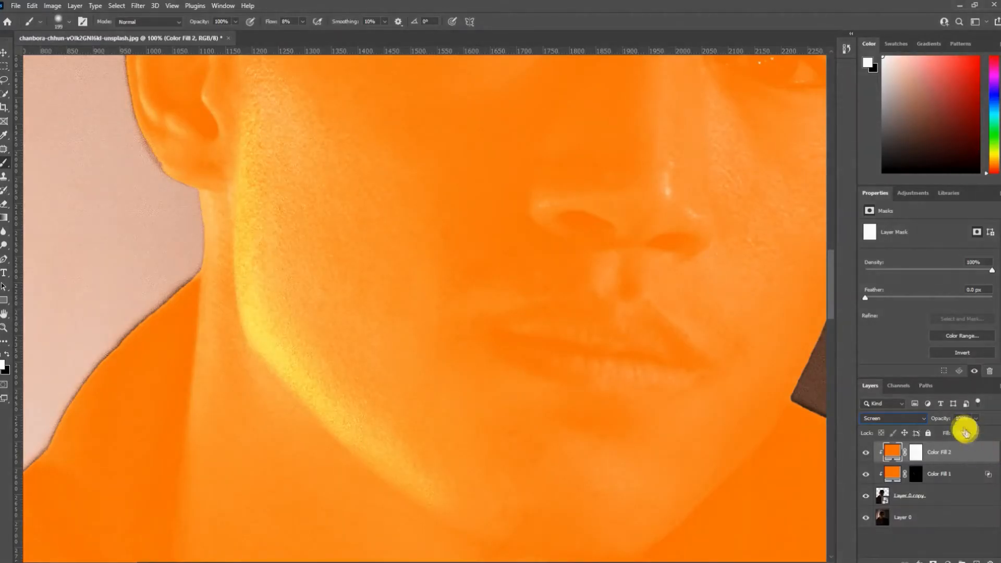
{"action": "double_click", "coordinate": [966, 450]}
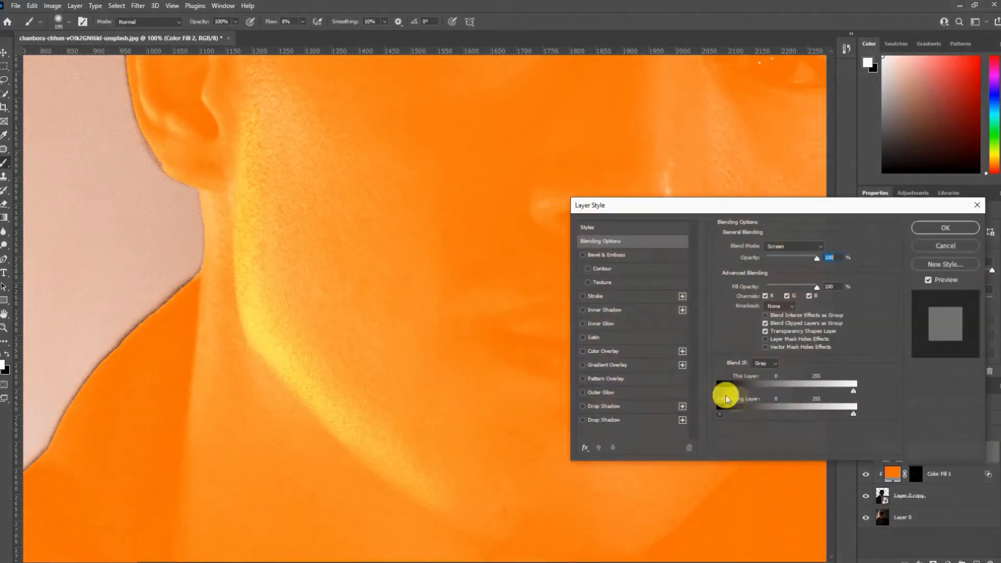
{"action": "left_click_drag", "start_coordinate": [720, 414], "coordinate": [817, 424]}
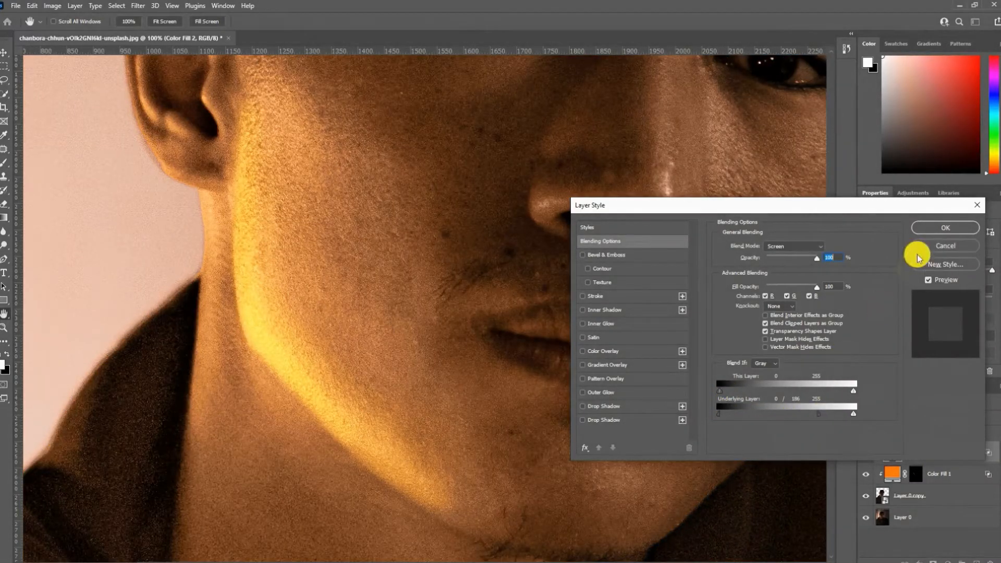
{"action": "left_click", "coordinate": [936, 233]}
- Invert the Color Fill 2 mask and paint a soft orange glow over the lit cheek, jaw and earlobe edge
{"action": "left_click", "coordinate": [918, 452]}
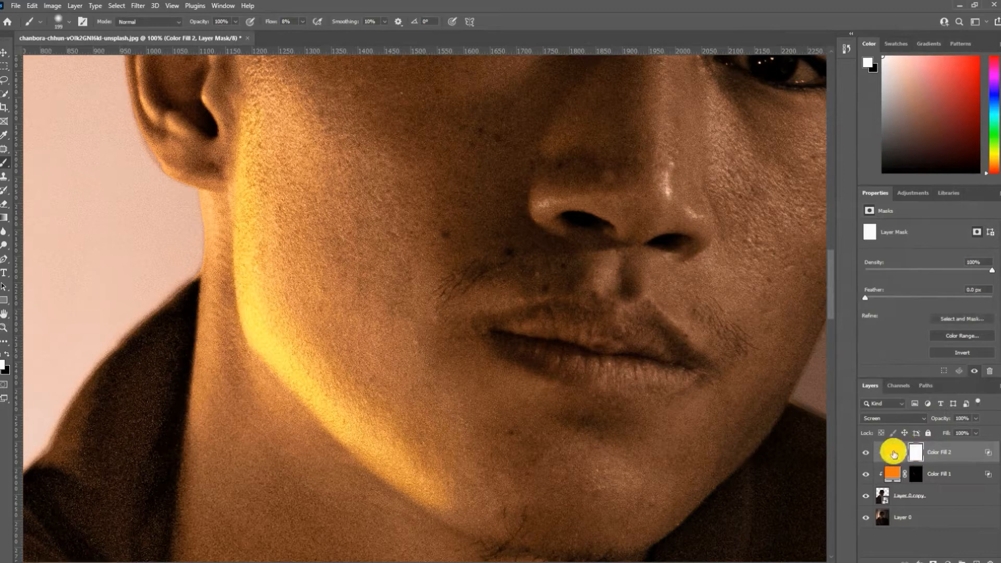
{"action": "key", "text": "ctrl+i"}
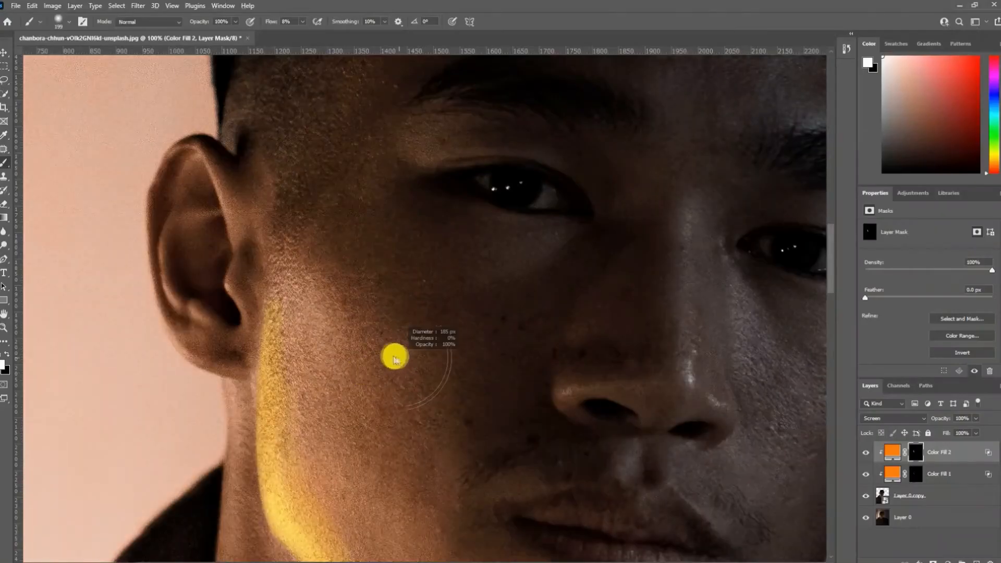
{"action": "left_click_drag", "start_coordinate": [395, 358], "coordinate": [307, 336]}
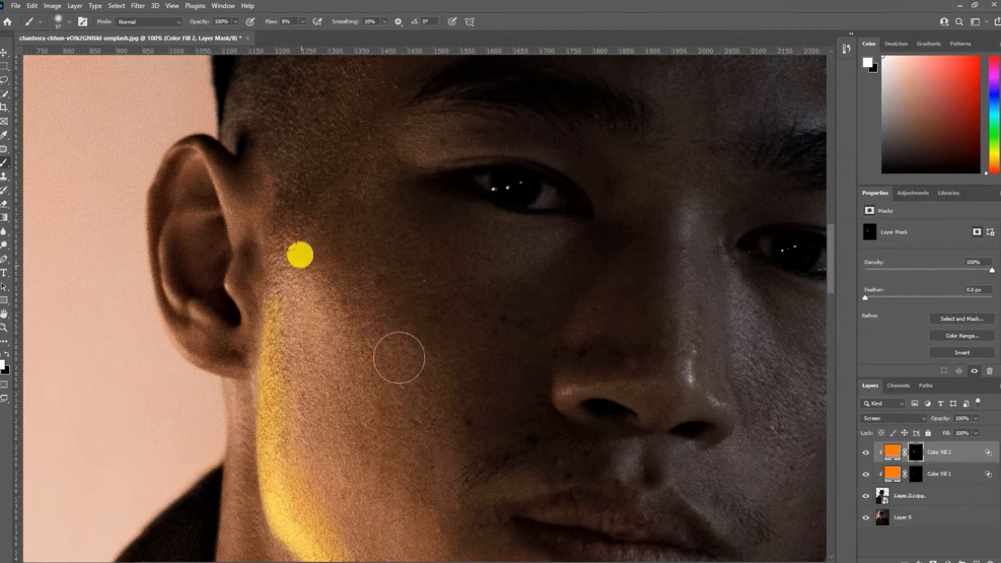
{"action": "mouse_move", "coordinate": [300, 272]}
{"action": "left_mouse_down"}
{"action": "mouse_move", "coordinate": [317, 351]}
{"action": "mouse_move", "coordinate": [290, 310]}
{"action": "mouse_move", "coordinate": [290, 281]}
{"action": "mouse_move", "coordinate": [285, 345]}
{"action": "mouse_move", "coordinate": [279, 272]}
{"action": "left_mouse_up"}
{"action": "left_click_drag", "start_coordinate": [342, 350], "coordinate": [361, 348]}
{"action": "mouse_move", "coordinate": [317, 425]}
{"action": "left_mouse_down"}
{"action": "mouse_move", "coordinate": [349, 351]}
{"action": "mouse_move", "coordinate": [261, 298]}
{"action": "left_mouse_up"}
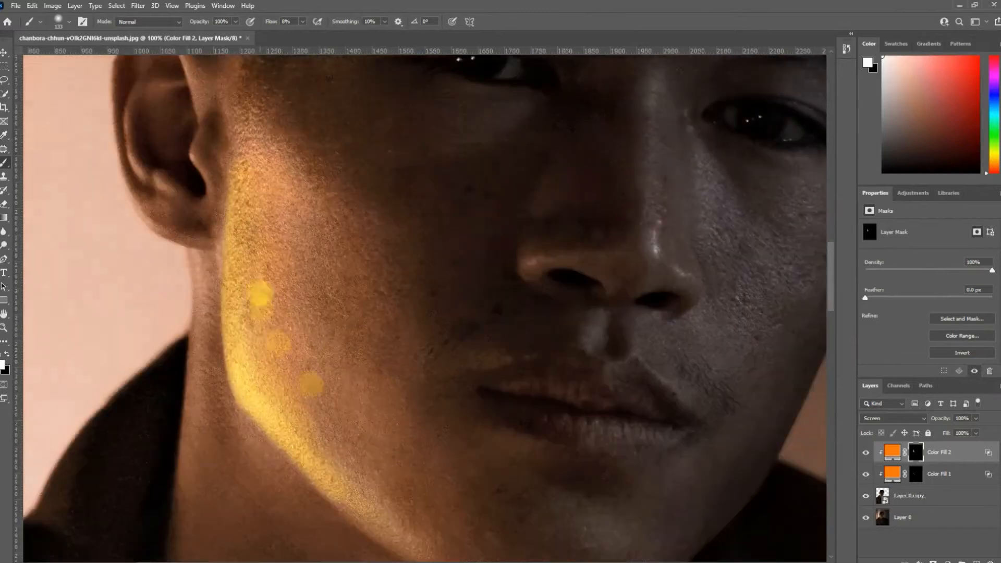
{"action": "left_click_drag", "start_coordinate": [355, 436], "coordinate": [367, 467]}
{"action": "mouse_move", "coordinate": [270, 360]}
{"action": "left_mouse_down"}
{"action": "mouse_move", "coordinate": [214, 358]}
{"action": "mouse_move", "coordinate": [233, 368]}
{"action": "left_mouse_up"}
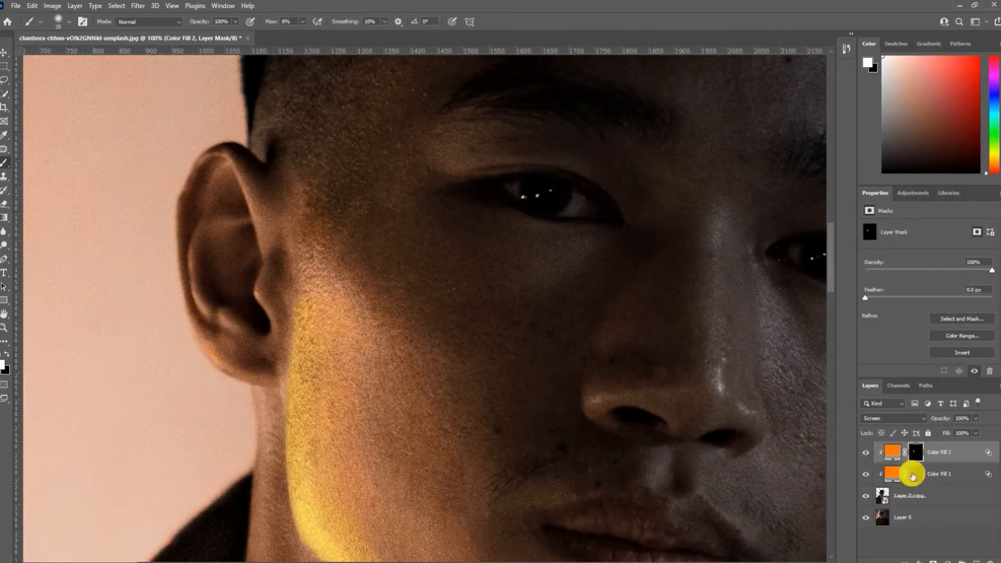
- Paint a golden rim along the ear's outer edge on the Color Fill 1 mask and trim the spill with black
{"action": "left_click", "coordinate": [912, 475]}
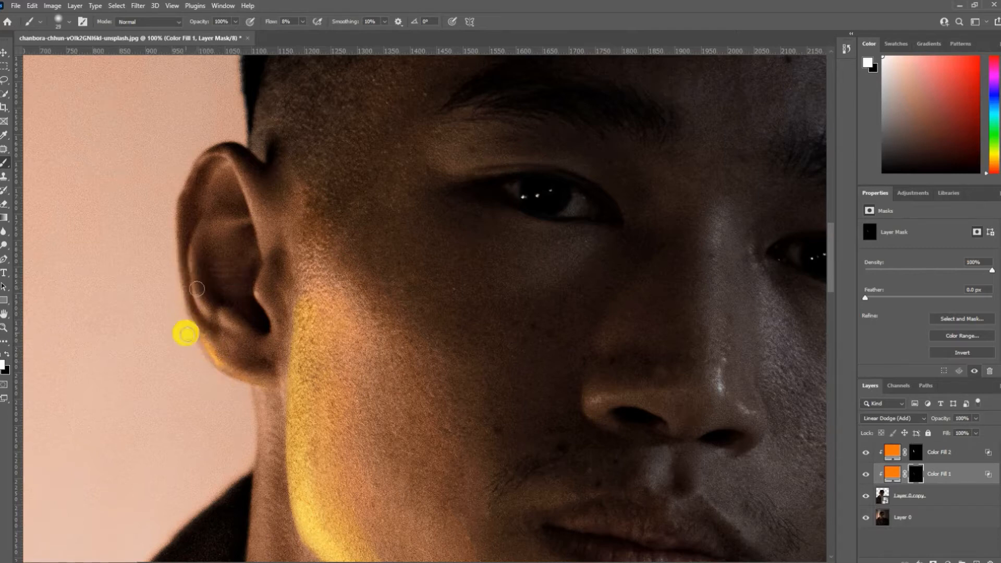
{"action": "mouse_move", "coordinate": [187, 334]}
{"action": "left_mouse_down"}
{"action": "mouse_move", "coordinate": [174, 217]}
{"action": "mouse_move", "coordinate": [206, 330]}
{"action": "mouse_move", "coordinate": [255, 353]}
{"action": "mouse_move", "coordinate": [253, 379]}
{"action": "left_mouse_up"}
{"action": "key", "text": "x"}
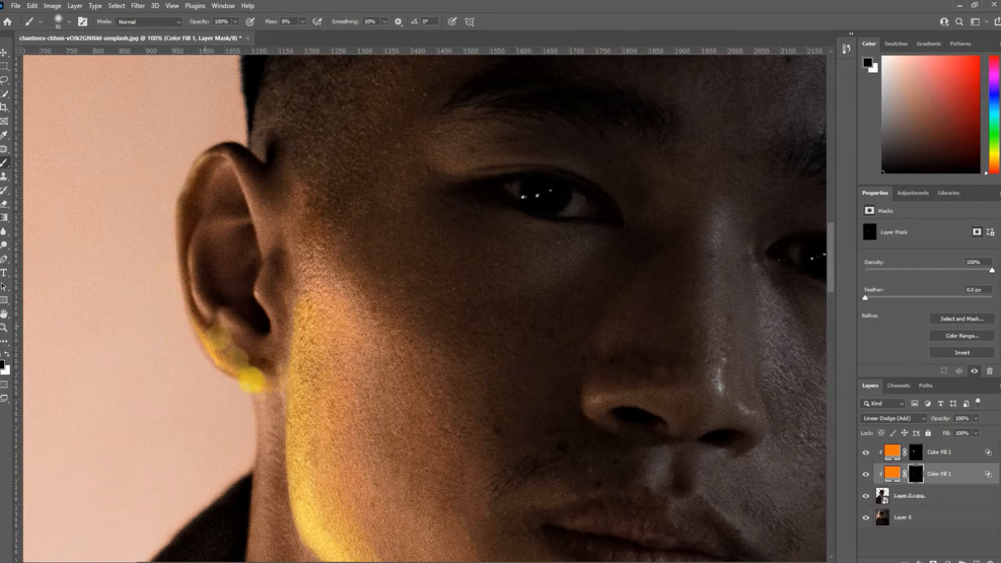
- Brush more golden light in white in front of the ear and along the neck and lower jaw
{"action": "key", "text": "x"}
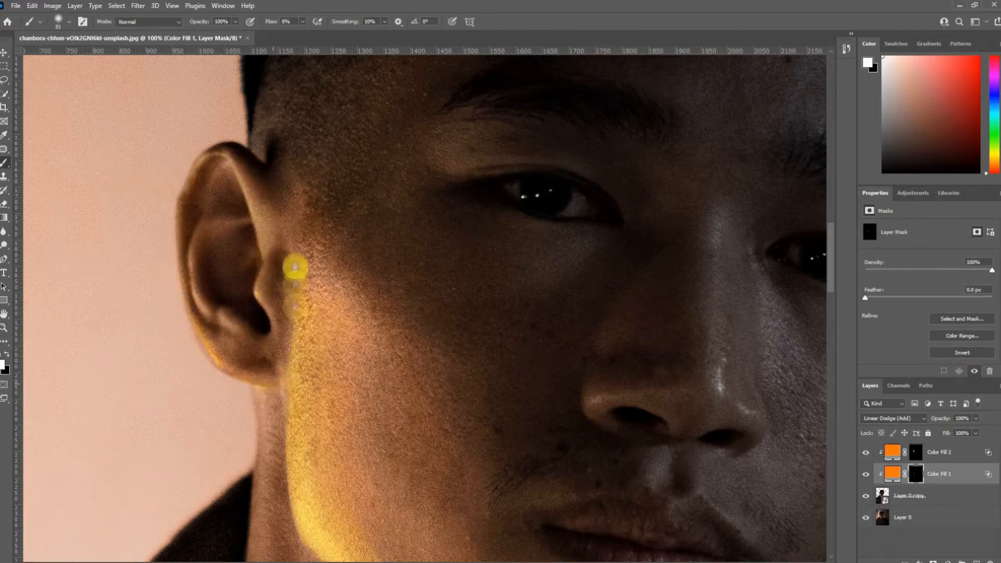
{"action": "scroll", "coordinate": [296, 267], "scroll_direction": "down", "scroll_amount": 5}
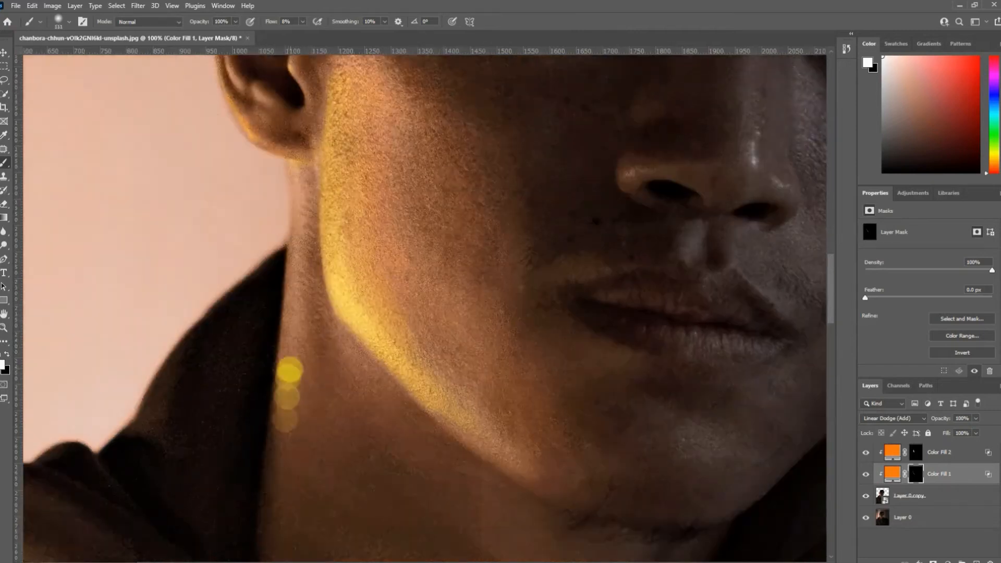
{"action": "left_click_drag", "start_coordinate": [512, 454], "coordinate": [458, 324]}
{"action": "left_click_drag", "start_coordinate": [611, 295], "coordinate": [529, 374]}
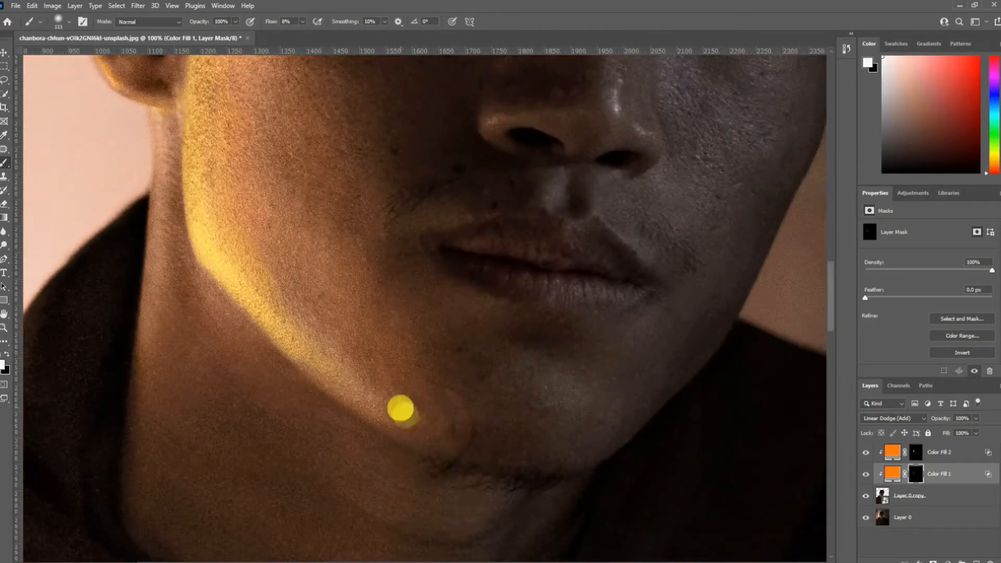
- Paint a small golden highlight on the lit side of the nose with a smaller brush on the Color Fill 1 mask
{"action": "mouse_move", "coordinate": [473, 279]}
{"action": "left_mouse_down"}
{"action": "mouse_move", "coordinate": [499, 431]}
{"action": "mouse_move", "coordinate": [502, 542]}
{"action": "left_mouse_up"}
{"action": "key", "text": "bracketleft"}
{"action": "key", "text": "bracketleft"}
{"action": "key", "text": "bracketleft"}
{"action": "key", "text": "bracketleft"}
{"action": "key", "text": "bracketleft"}
{"action": "key", "text": "bracketleft"}
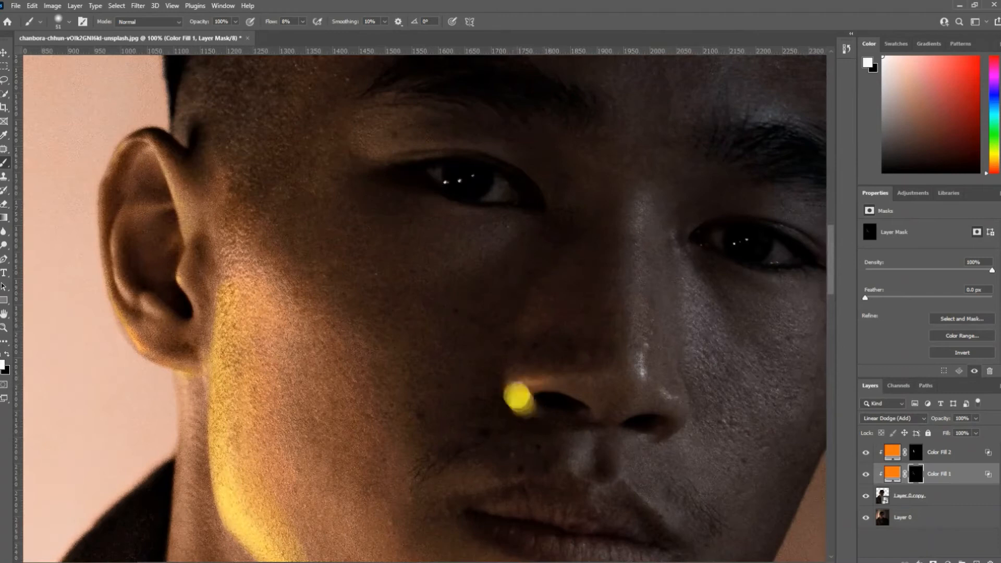
{"action": "mouse_move", "coordinate": [519, 399]}
{"action": "left_mouse_down"}
{"action": "mouse_move", "coordinate": [530, 331]}
{"action": "mouse_move", "coordinate": [601, 369]}
{"action": "left_mouse_up"}
{"action": "left_click_drag", "start_coordinate": [555, 329], "coordinate": [543, 414]}
{"action": "left_click_drag", "start_coordinate": [543, 414], "coordinate": [574, 414]}
- Brush warm light onto the eyelid and temple on the lit side of the face in the Color Fill 1 mask
{"action": "left_click_drag", "start_coordinate": [582, 297], "coordinate": [574, 494]}
{"action": "mouse_move", "coordinate": [368, 230]}
{"action": "left_mouse_down"}
{"action": "mouse_move", "coordinate": [373, 362]}
{"action": "mouse_move", "coordinate": [390, 344]}
{"action": "mouse_move", "coordinate": [358, 362]}
{"action": "left_mouse_up"}
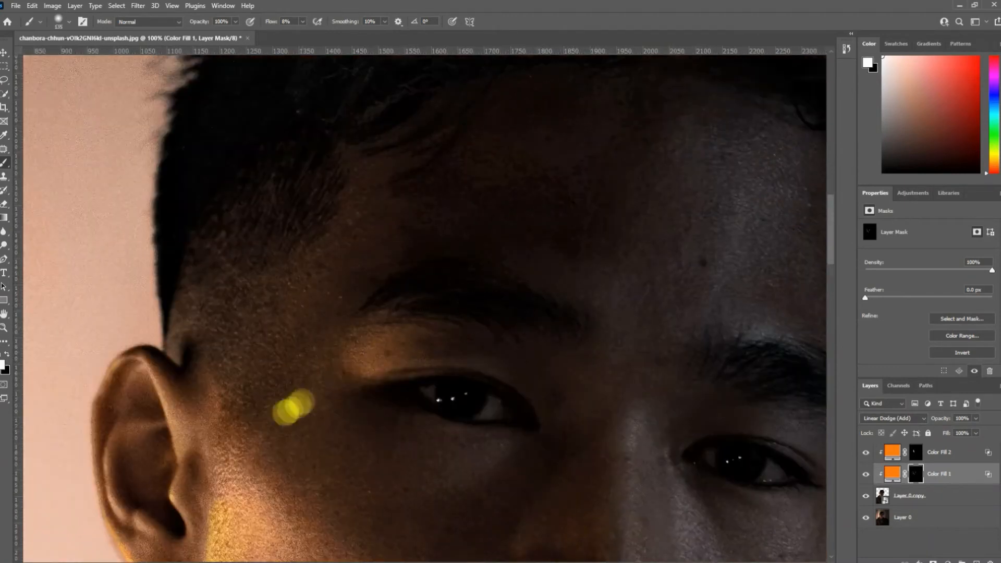
{"action": "left_click_drag", "start_coordinate": [272, 478], "coordinate": [281, 319]}
{"action": "mouse_move", "coordinate": [282, 315]}
{"action": "left_mouse_down"}
{"action": "mouse_move", "coordinate": [233, 315]}
{"action": "mouse_move", "coordinate": [264, 300]}
{"action": "mouse_move", "coordinate": [260, 387]}
{"action": "left_mouse_up"}
{"action": "left_click_drag", "start_coordinate": [261, 388], "coordinate": [271, 318]}
{"action": "left_click_drag", "start_coordinate": [257, 244], "coordinate": [225, 386]}
{"action": "left_click_drag", "start_coordinate": [225, 387], "coordinate": [238, 279]}
{"action": "left_click_drag", "start_coordinate": [239, 280], "coordinate": [229, 281]}
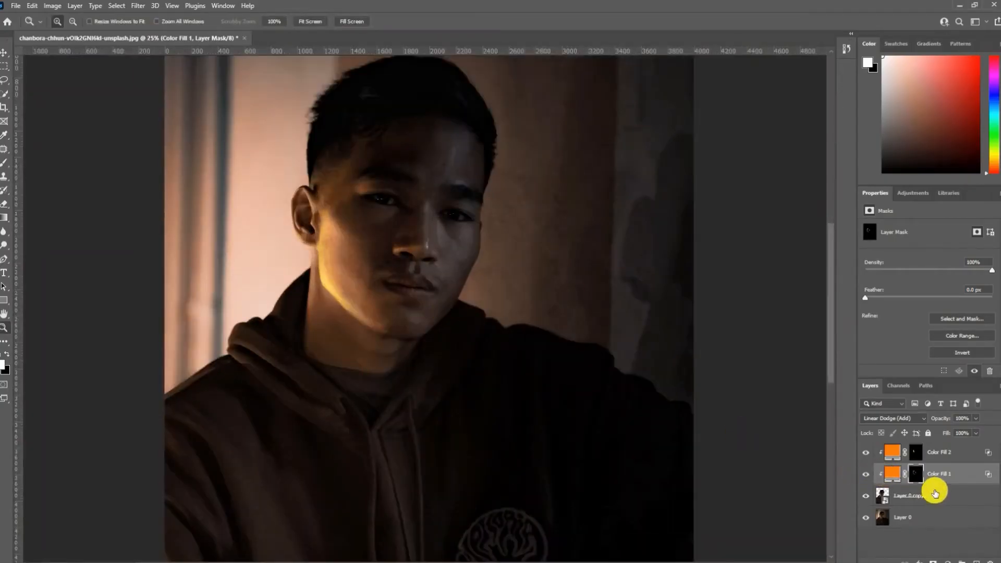
- Add an Exposure adjustment layer above Layer 0 with exposure -3.28 and gamma correction 0.95
{"action": "left_click", "coordinate": [926, 516]}
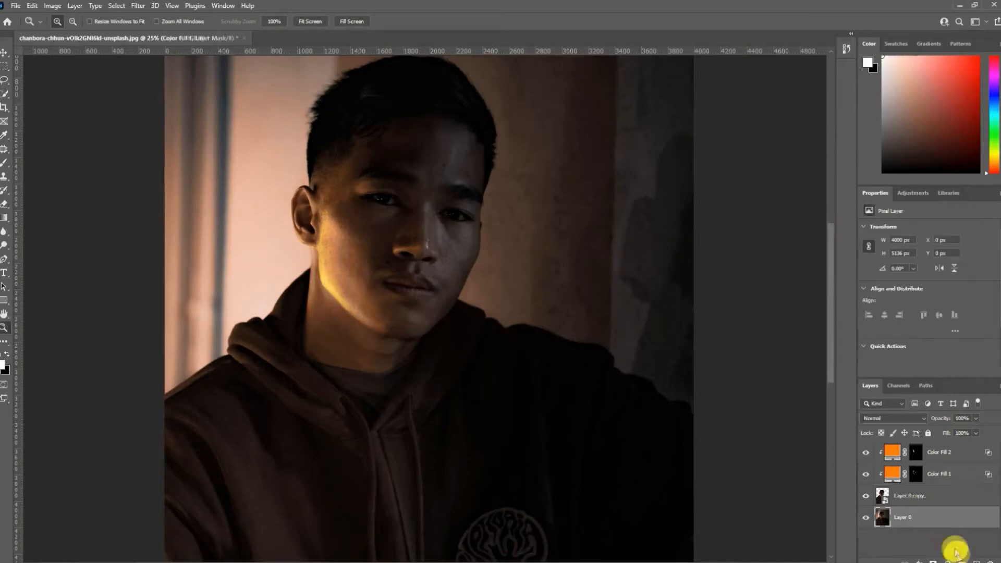
{"action": "left_click", "coordinate": [948, 562]}
{"action": "left_click", "coordinate": [948, 443]}
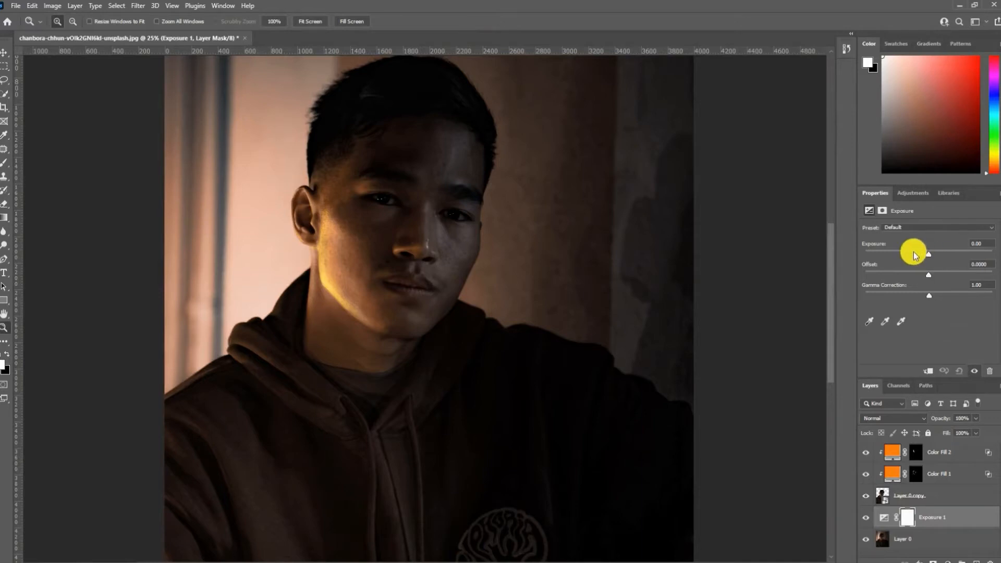
{"action": "left_click_drag", "start_coordinate": [914, 254], "coordinate": [896, 256]}
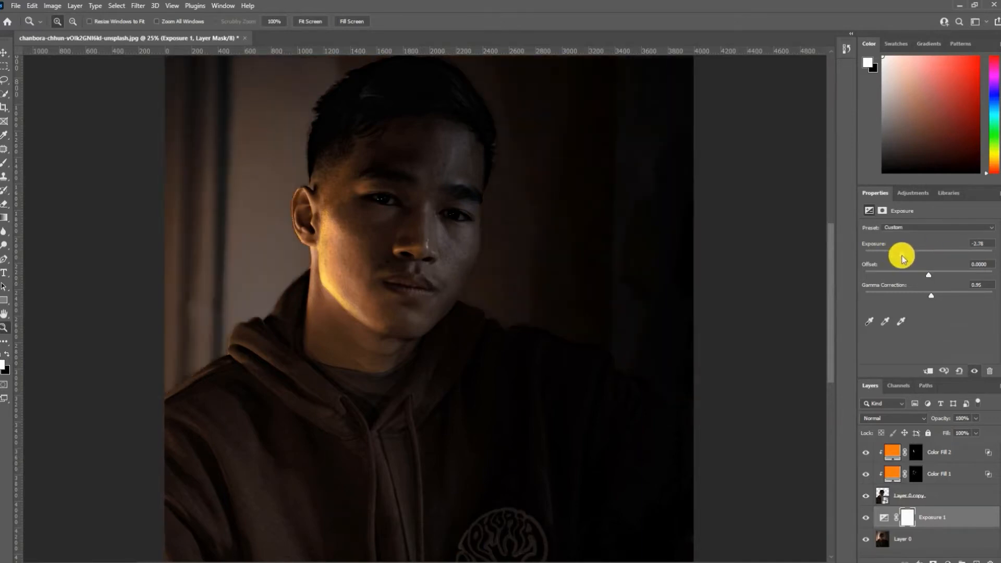
- Brush softly in black on the Exposure 1 mask to bring back some background light around the head and shoulders
{"action": "right_click", "coordinate": [301, 310]}
{"action": "left_click", "coordinate": [311, 314]}
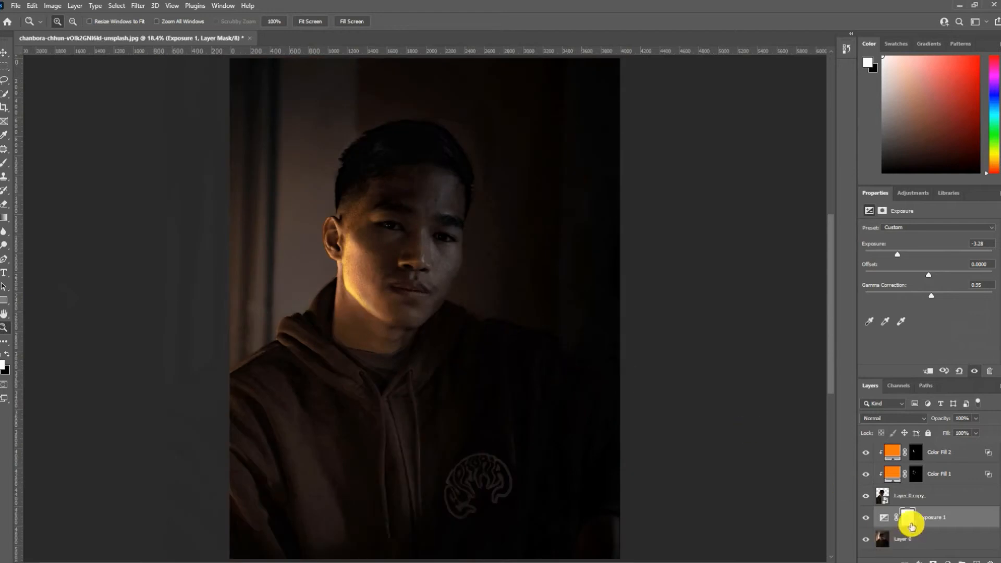
{"action": "left_click", "coordinate": [4, 165]}
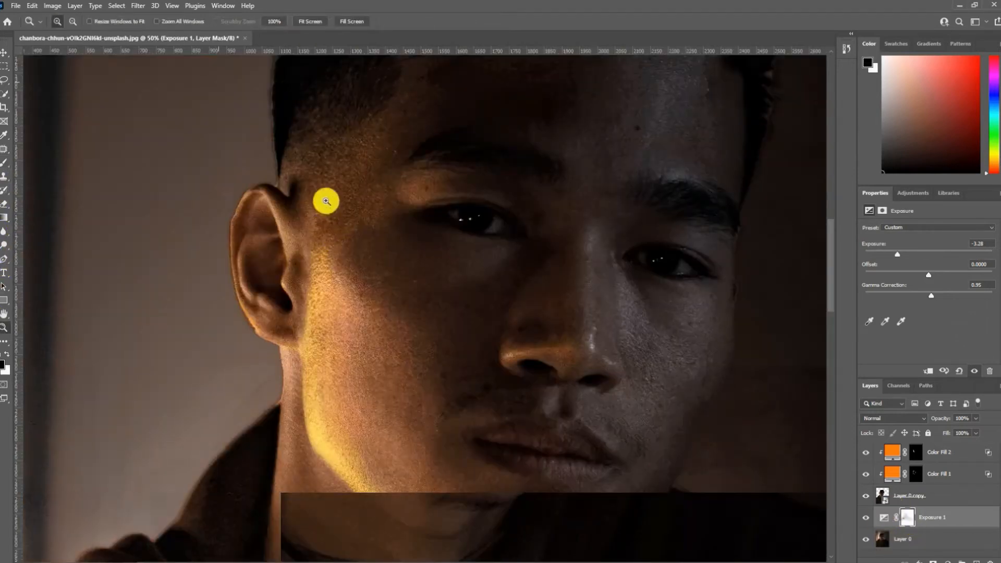
{"action": "left_click_drag", "start_coordinate": [326, 201], "coordinate": [338, 389]}
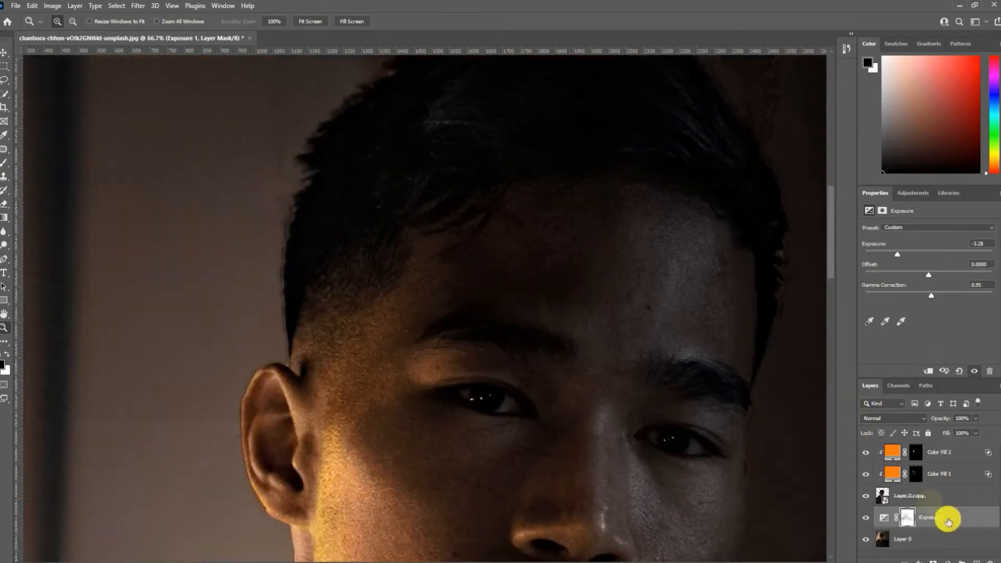
- Add a Hue/Saturation adjustment clipped to Layer 0 copy, with Colorize on, hue 21 and saturation 58
{"action": "left_click", "coordinate": [934, 498]}
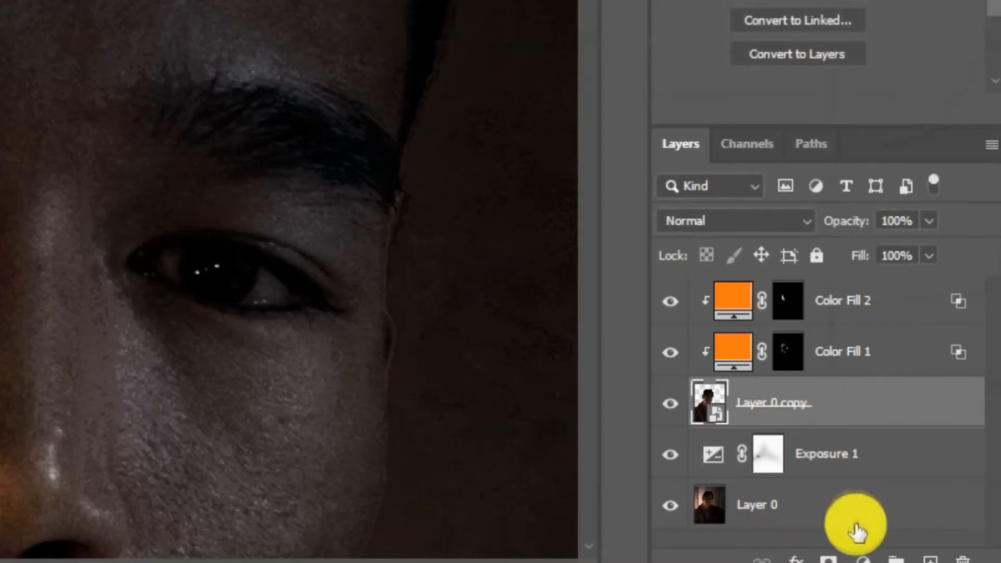
{"action": "left_click", "coordinate": [948, 559]}
{"action": "left_click", "coordinate": [964, 464]}
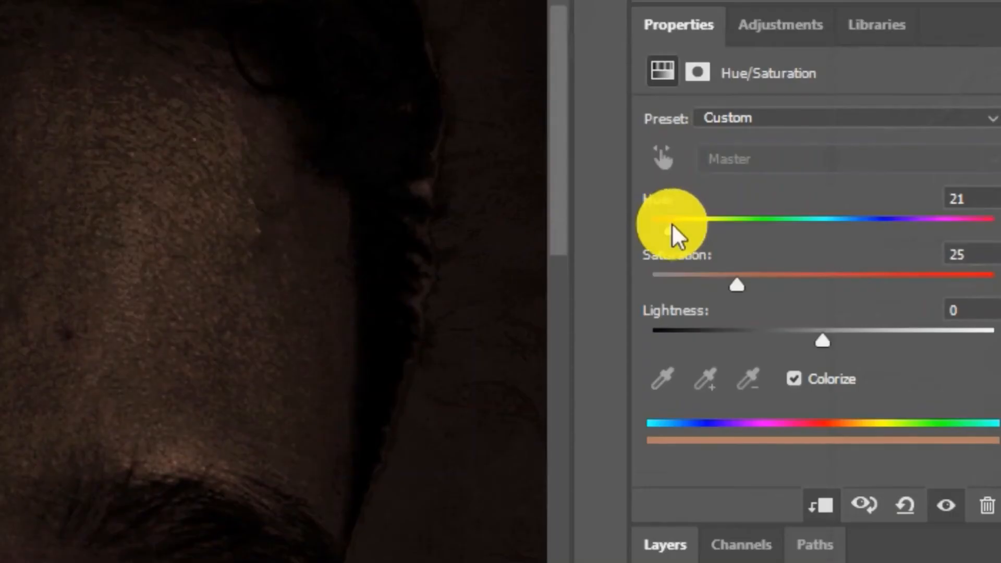
{"action": "left_click_drag", "start_coordinate": [899, 288], "coordinate": [917, 289]}
{"action": "mouse_move", "coordinate": [858, 274]}
{"action": "left_mouse_down"}
{"action": "mouse_move", "coordinate": [867, 290]}
{"action": "mouse_move", "coordinate": [850, 291]}
{"action": "left_mouse_up"}
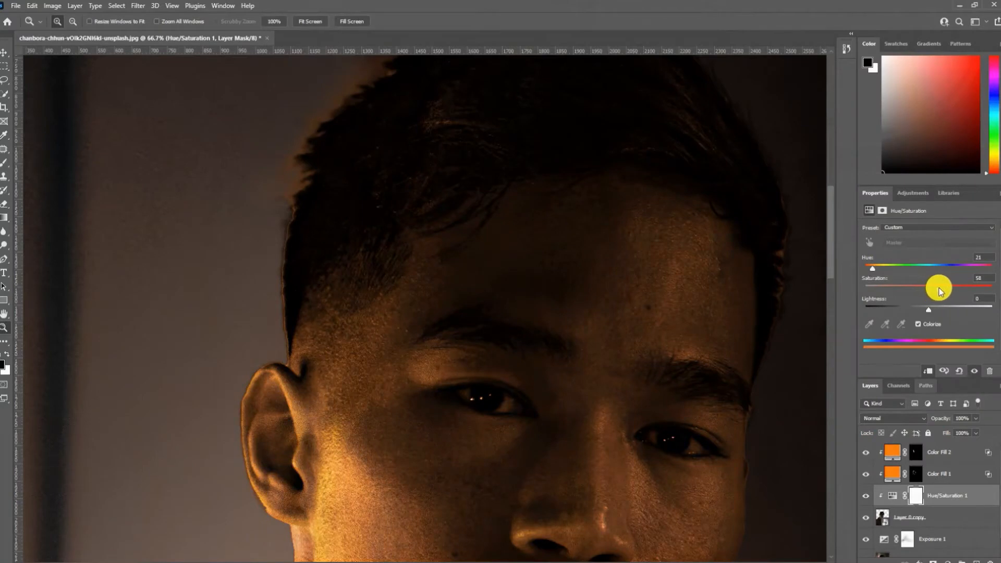
- Split the underlying layer's black Blend If slider of Hue/Saturation 1 to 0 / 186 in its blending options
{"action": "left_click_drag", "start_coordinate": [587, 354], "coordinate": [582, 259]}
{"action": "double_click", "coordinate": [983, 491]}
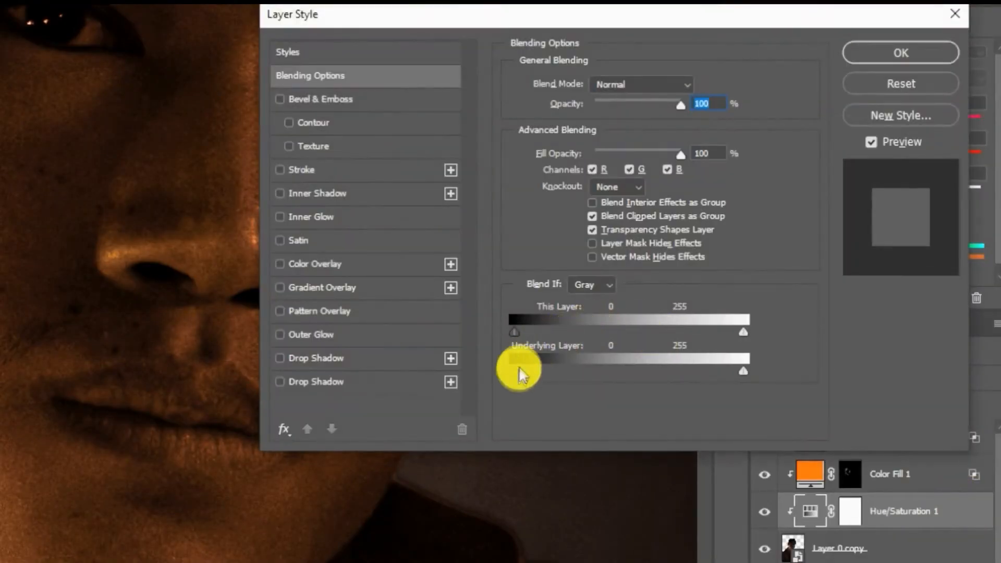
{"action": "left_click_drag", "start_coordinate": [518, 371], "coordinate": [609, 374]}
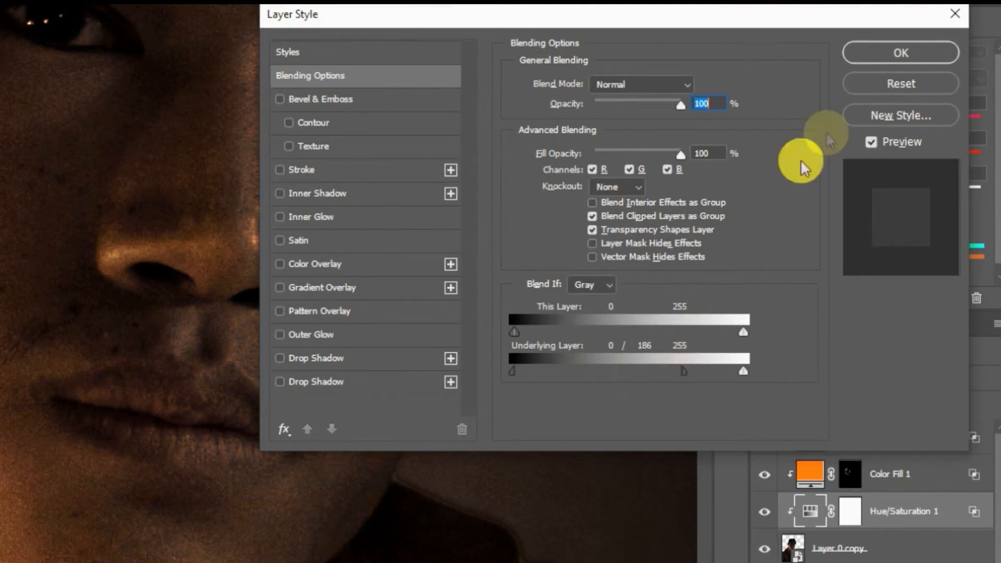
{"action": "left_click", "coordinate": [887, 54]}
- Invert the Hue/Saturation 1 mask to black and brush the warm tint over the lit side of the face in white
{"action": "left_click", "coordinate": [850, 511]}
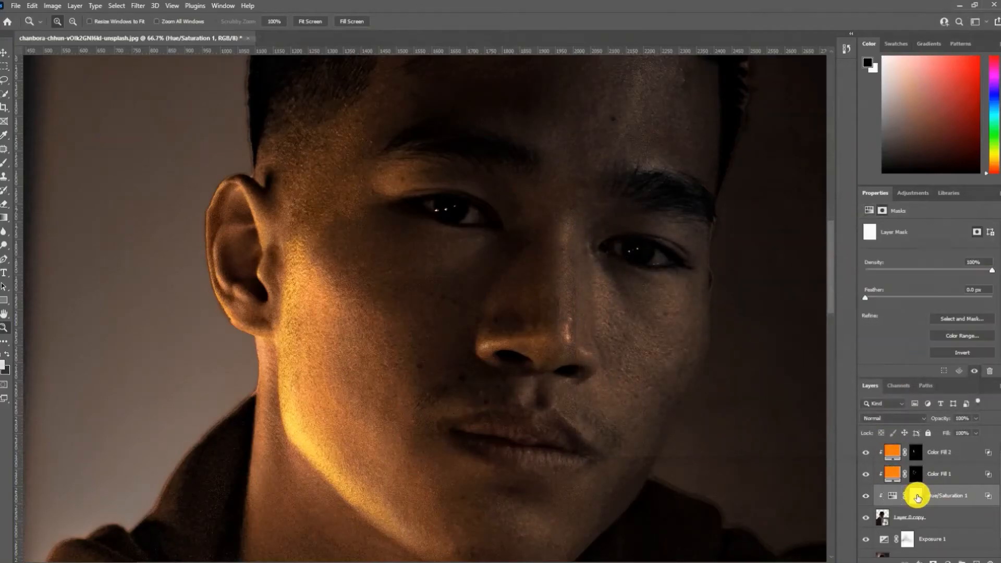
{"action": "key", "text": "ctrl+i"}
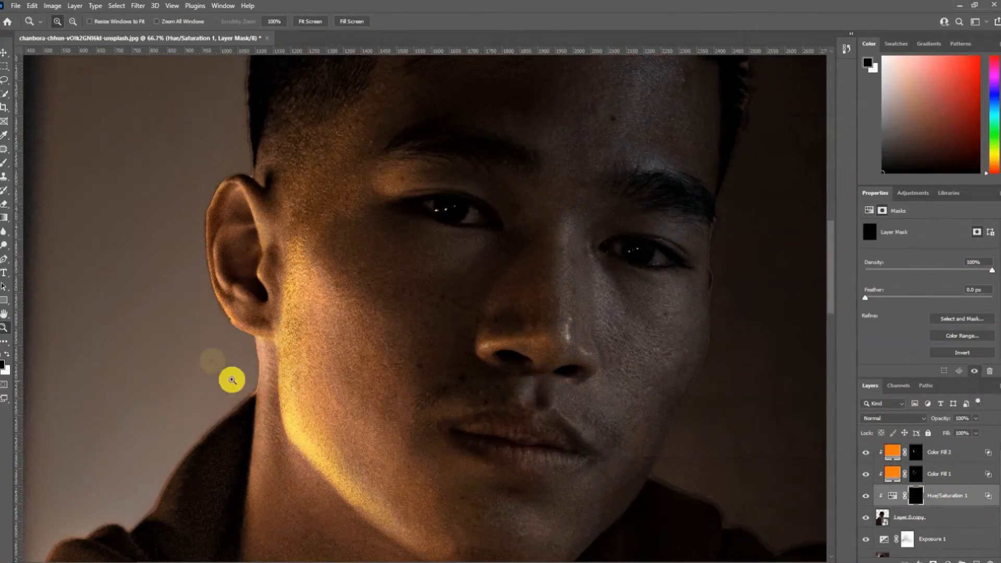
{"action": "left_click", "coordinate": [5, 164]}
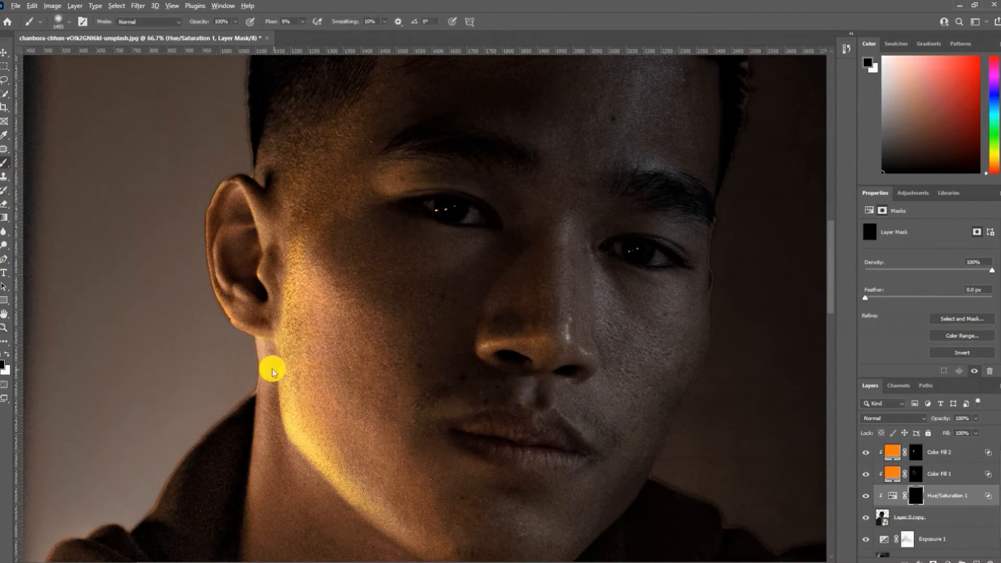
{"action": "mouse_move", "coordinate": [275, 370]}
{"action": "left_mouse_down"}
{"action": "mouse_move", "coordinate": [144, 355]}
{"action": "mouse_move", "coordinate": [221, 350]}
{"action": "mouse_move", "coordinate": [237, 373]}
{"action": "mouse_move", "coordinate": [219, 359]}
{"action": "mouse_move", "coordinate": [243, 338]}
{"action": "mouse_move", "coordinate": [230, 166]}
{"action": "mouse_move", "coordinate": [235, 257]}
{"action": "mouse_move", "coordinate": [256, 289]}
{"action": "mouse_move", "coordinate": [285, 289]}
{"action": "mouse_move", "coordinate": [228, 286]}
{"action": "left_mouse_up"}
{"action": "key", "text": "x"}
{"action": "mouse_move", "coordinate": [301, 137]}
{"action": "left_mouse_down"}
{"action": "mouse_move", "coordinate": [305, 365]}
{"action": "mouse_move", "coordinate": [364, 384]}
{"action": "left_mouse_up"}
{"action": "mouse_move", "coordinate": [375, 275]}
{"action": "left_mouse_down"}
{"action": "mouse_move", "coordinate": [417, 405]}
{"action": "mouse_move", "coordinate": [270, 469]}
{"action": "mouse_move", "coordinate": [284, 459]}
{"action": "left_mouse_up"}
{"action": "left_click_drag", "start_coordinate": [293, 484], "coordinate": [288, 329]}
{"action": "mouse_move", "coordinate": [360, 499]}
{"action": "left_mouse_down"}
{"action": "mouse_move", "coordinate": [352, 469]}
{"action": "mouse_move", "coordinate": [269, 333]}
{"action": "mouse_move", "coordinate": [346, 536]}
{"action": "left_mouse_up"}
{"action": "left_click_drag", "start_coordinate": [462, 288], "coordinate": [441, 492]}
- Brush golden light onto the cheek, mouth area and lit side of the hair on the Color Fill 2 and Hue/Saturation 1 masks
{"action": "left_click", "coordinate": [922, 472]}
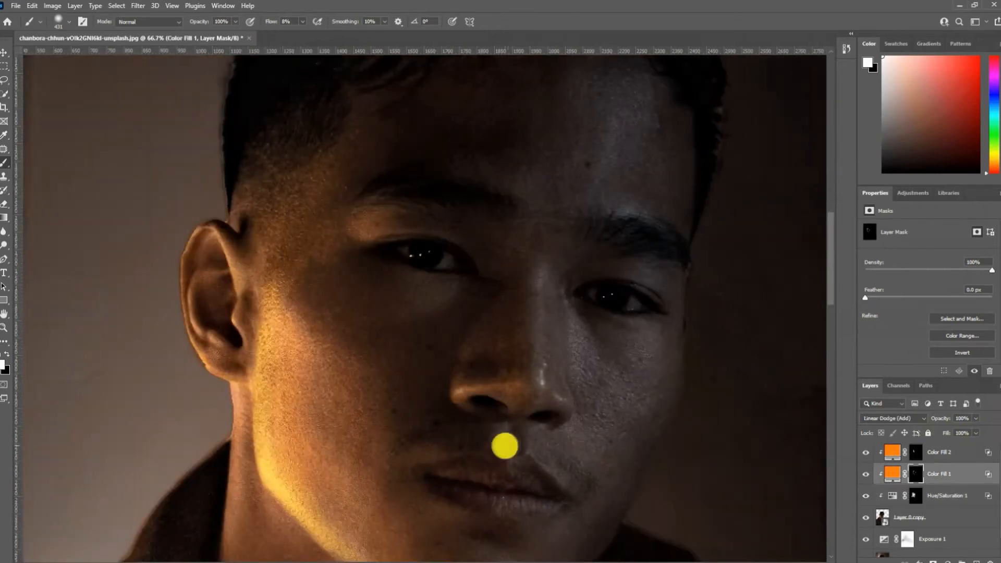
{"action": "left_click", "coordinate": [923, 454]}
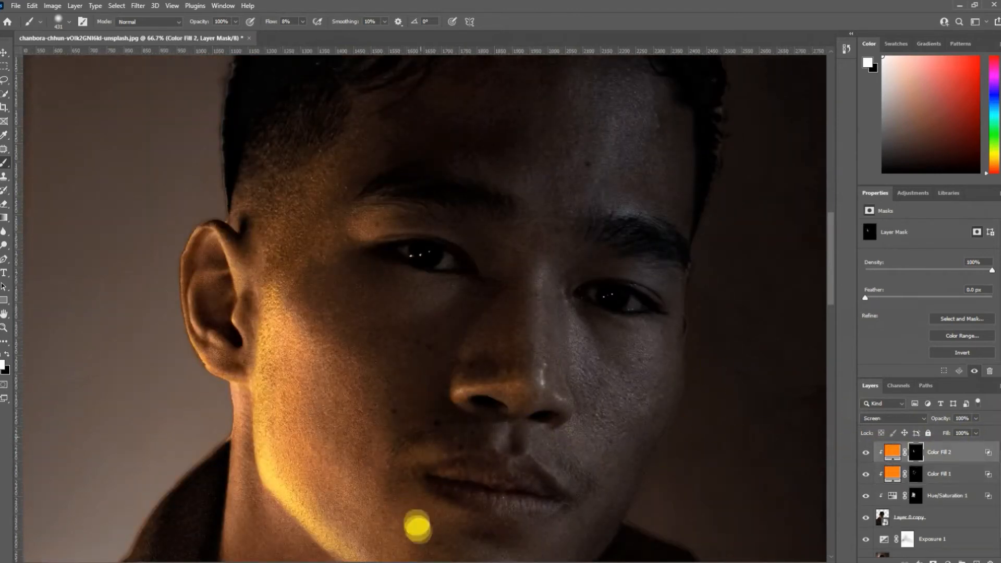
{"action": "left_click_drag", "start_coordinate": [280, 391], "coordinate": [312, 453]}
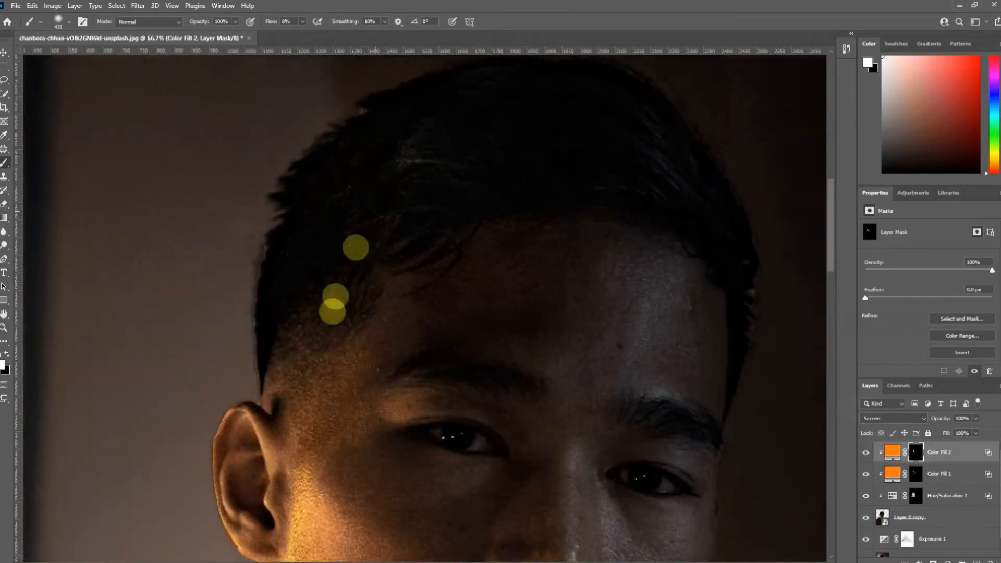
{"action": "left_click_drag", "start_coordinate": [334, 300], "coordinate": [347, 465]}
{"action": "left_click", "coordinate": [916, 496]}
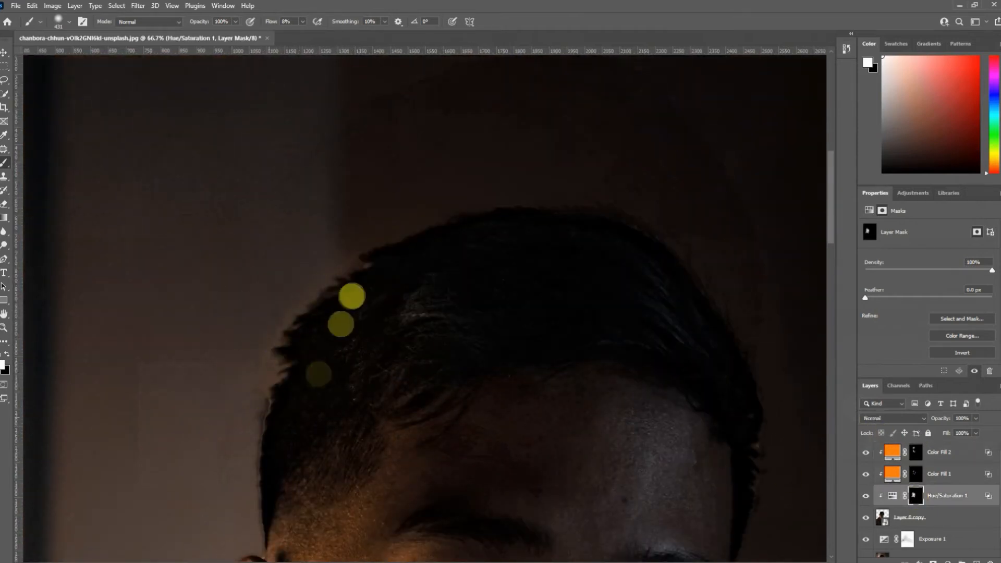
- Add a layer mask to Layer 0 copy and soften the cutout edges along the hair, hood and shoulder with black
{"action": "left_click", "coordinate": [909, 518]}
{"action": "left_click", "coordinate": [934, 562]}
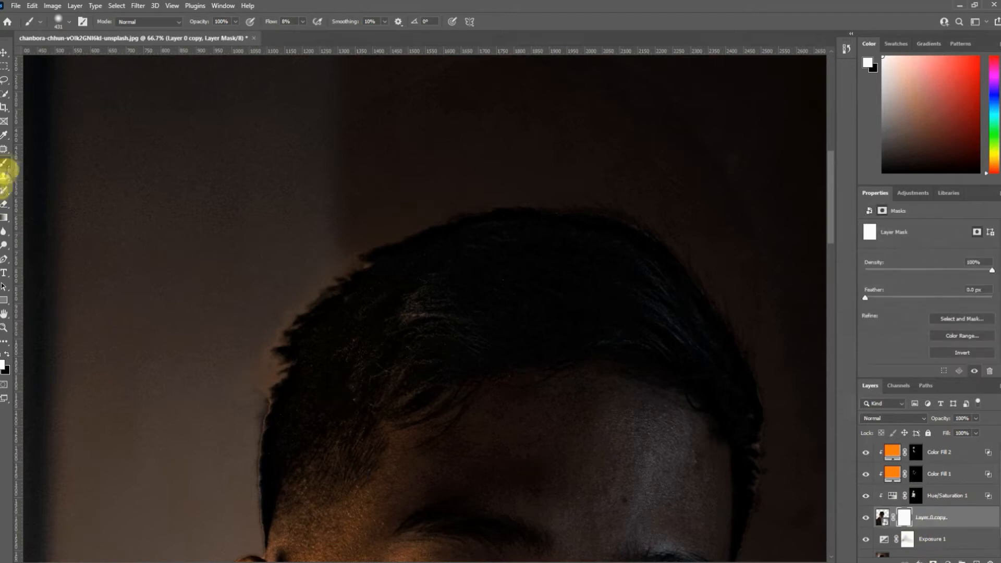
{"action": "left_click_drag", "start_coordinate": [311, 340], "coordinate": [273, 343]}
{"action": "key", "text": "x"}
{"action": "left_click_drag", "start_coordinate": [262, 399], "coordinate": [245, 519]}
{"action": "left_click_drag", "start_coordinate": [298, 394], "coordinate": [324, 249]}
{"action": "mouse_move", "coordinate": [266, 384]}
{"action": "left_mouse_down"}
{"action": "mouse_move", "coordinate": [228, 513]}
{"action": "mouse_move", "coordinate": [246, 414]}
{"action": "left_mouse_up"}
{"action": "mouse_move", "coordinate": [242, 453]}
{"action": "left_mouse_down"}
{"action": "mouse_move", "coordinate": [244, 323]}
{"action": "mouse_move", "coordinate": [257, 455]}
{"action": "mouse_move", "coordinate": [246, 444]}
{"action": "mouse_move", "coordinate": [251, 508]}
{"action": "mouse_move", "coordinate": [306, 351]}
{"action": "mouse_move", "coordinate": [190, 506]}
{"action": "mouse_move", "coordinate": [288, 405]}
{"action": "mouse_move", "coordinate": [219, 476]}
{"action": "left_mouse_up"}
{"action": "left_click_drag", "start_coordinate": [219, 476], "coordinate": [288, 299]}
{"action": "mouse_move", "coordinate": [126, 460]}
{"action": "left_mouse_down"}
{"action": "mouse_move", "coordinate": [99, 476]}
{"action": "mouse_move", "coordinate": [121, 459]}
{"action": "left_mouse_up"}
{"action": "left_click_drag", "start_coordinate": [133, 452], "coordinate": [302, 353]}
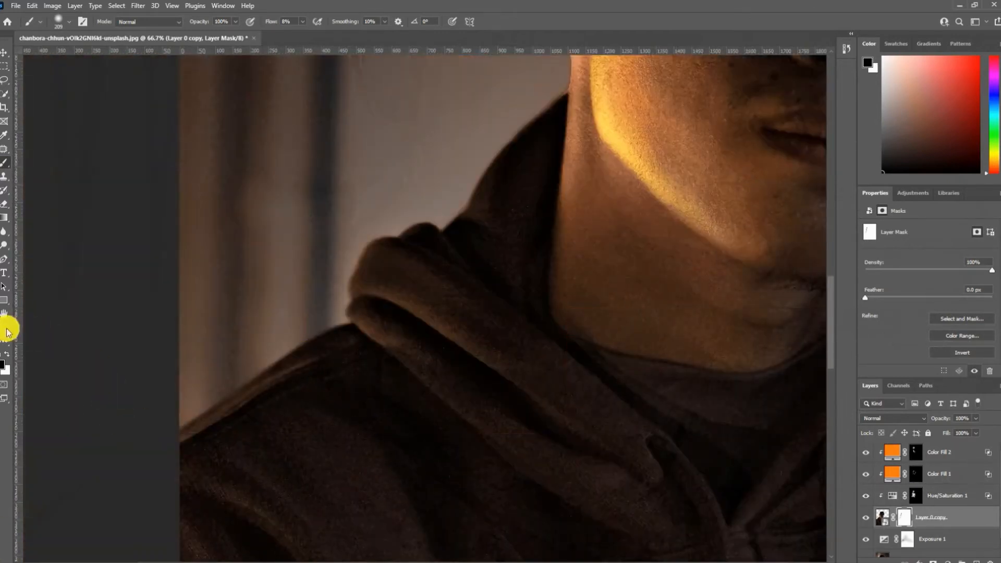
- Paint in white on the Exposure 1 mask to darken the background beside the lit shoulder
{"action": "left_click", "coordinate": [4, 328]}
{"action": "right_click", "coordinate": [336, 316]}
{"action": "left_click", "coordinate": [379, 324]}
{"action": "left_click", "coordinate": [906, 541]}
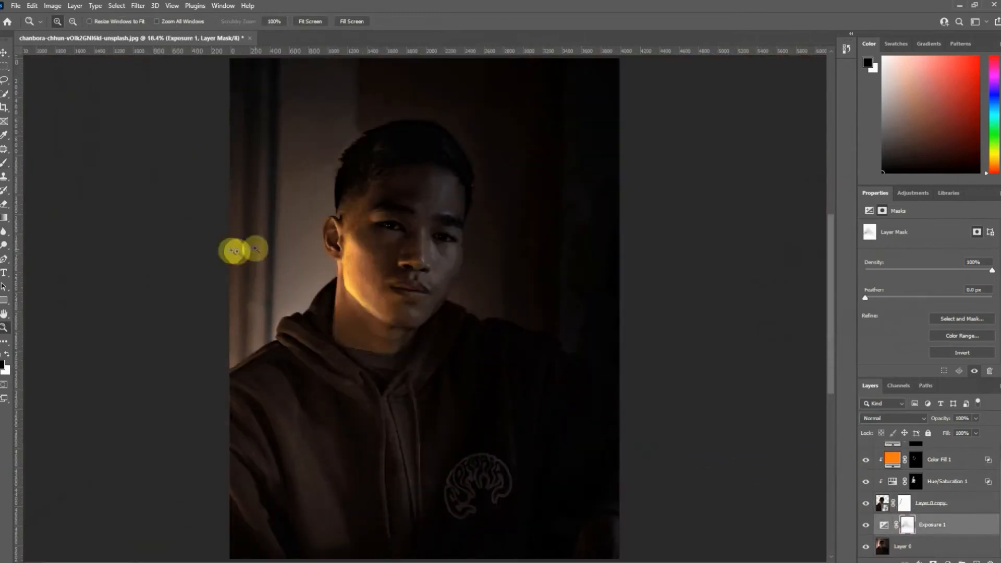
{"action": "left_click", "coordinate": [4, 162]}
{"action": "right_click", "coordinate": [249, 347]}
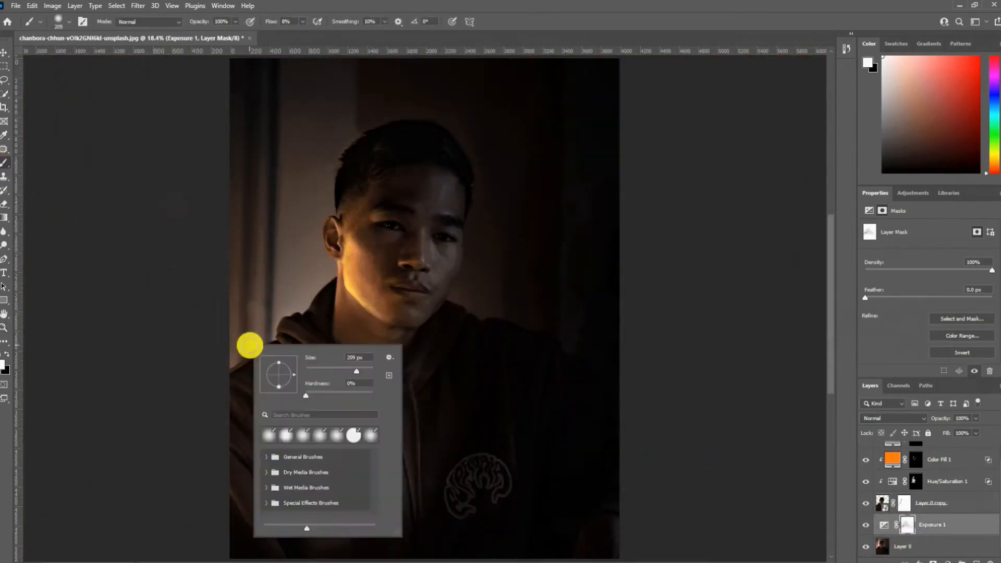
{"action": "left_click_drag", "start_coordinate": [251, 346], "coordinate": [273, 345]}
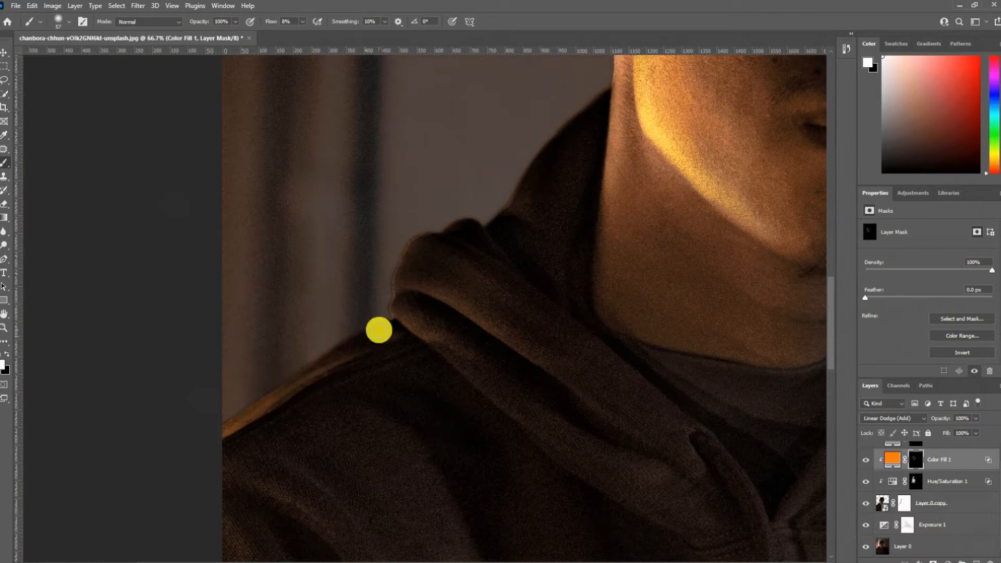
- Paint golden light along the shoulder seam and the hood's edges and folds on the Color Fill 1 mask
{"action": "mouse_move", "coordinate": [208, 560]}
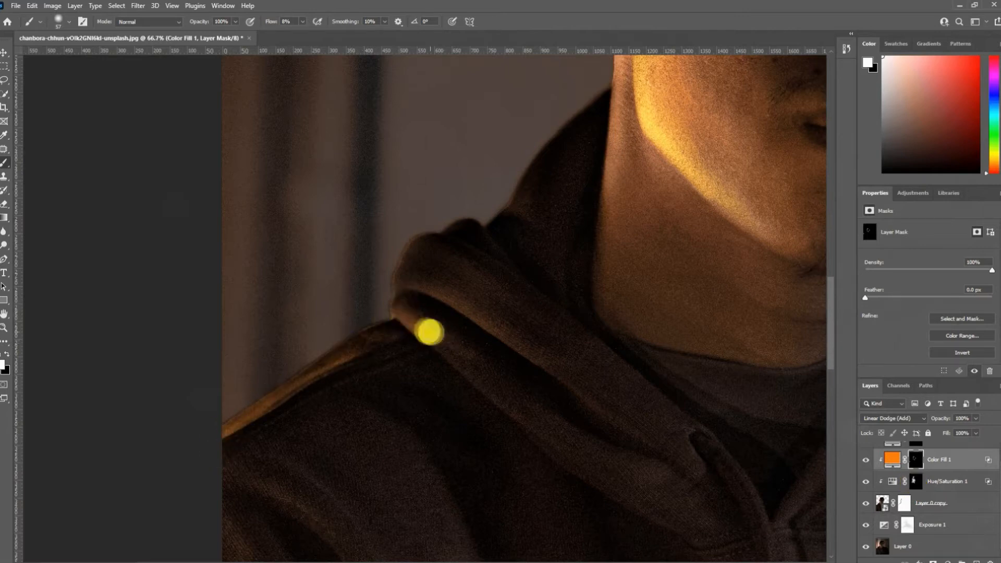
{"action": "left_click_drag", "start_coordinate": [455, 256], "coordinate": [376, 336]}
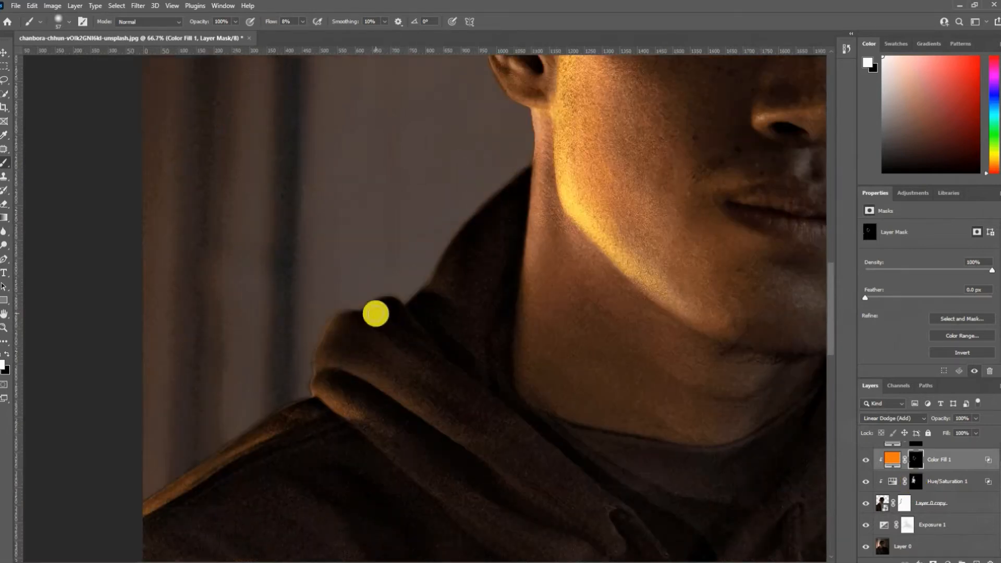
{"action": "left_click_drag", "start_coordinate": [481, 219], "coordinate": [541, 140]}
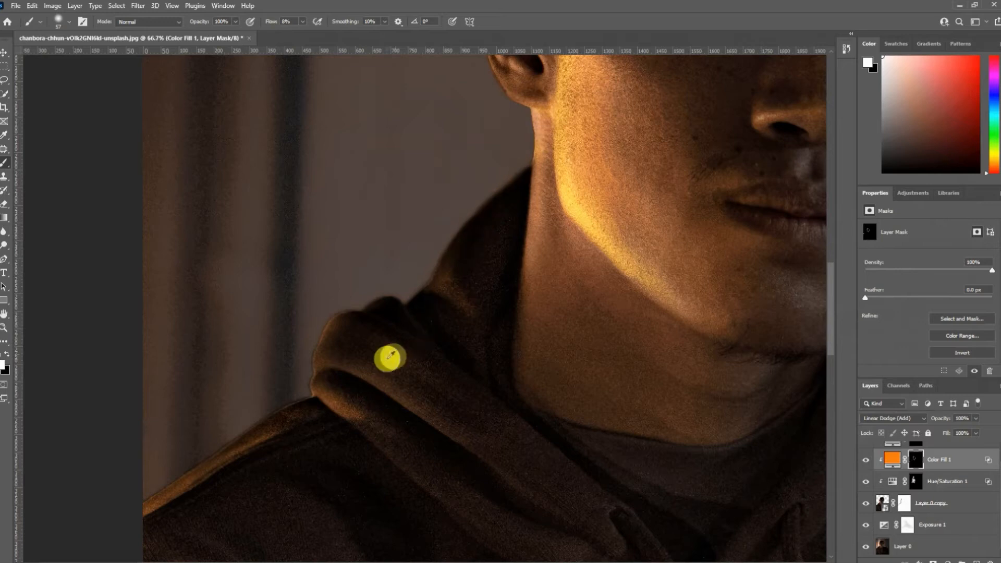
{"action": "left_click_drag", "start_coordinate": [387, 358], "coordinate": [432, 359]}
{"action": "left_click_drag", "start_coordinate": [351, 337], "coordinate": [438, 393]}
{"action": "left_click_drag", "start_coordinate": [365, 416], "coordinate": [450, 484]}
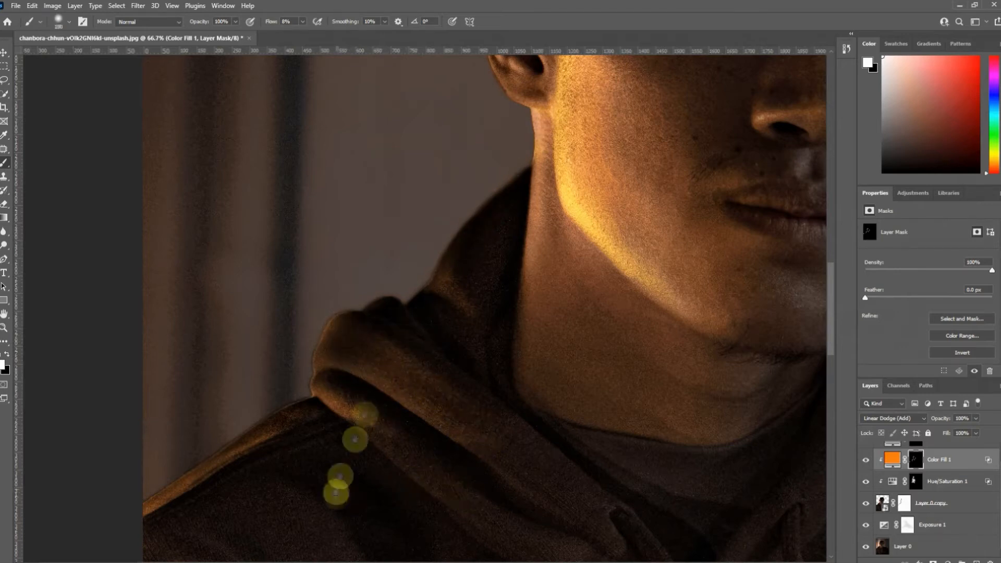
- Brush golden light onto the shoulder and sleeve folds in the Color Fill 1 mask and trim the excess with black
{"action": "left_click_drag", "start_coordinate": [340, 484], "coordinate": [375, 380]}
{"action": "left_click_drag", "start_coordinate": [189, 453], "coordinate": [274, 493]}
{"action": "mouse_move", "coordinate": [279, 391]}
{"action": "left_mouse_down"}
{"action": "mouse_move", "coordinate": [373, 492]}
{"action": "mouse_move", "coordinate": [409, 393]}
{"action": "left_mouse_up"}
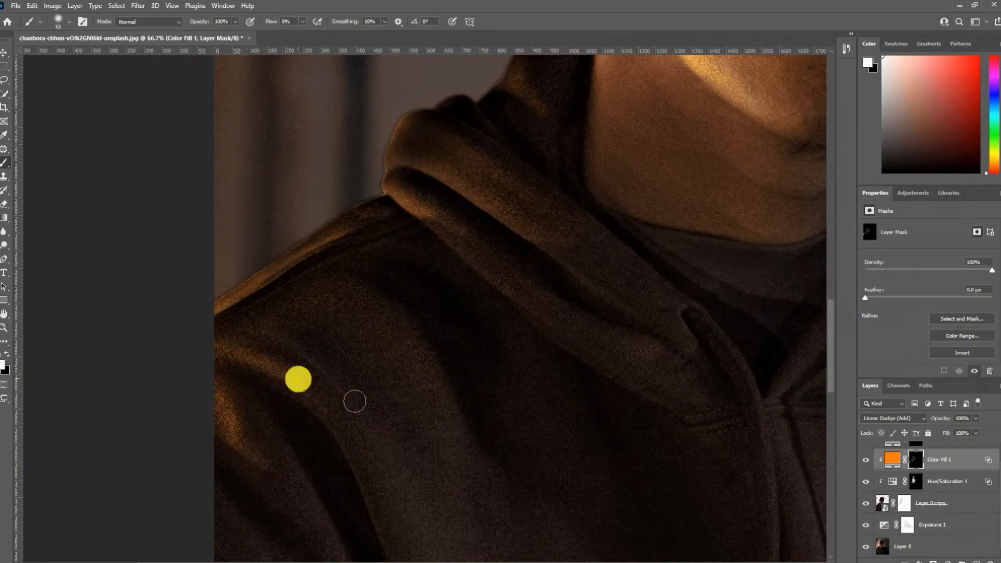
{"action": "key", "text": "x"}
{"action": "key", "text": "x"}
{"action": "mouse_move", "coordinate": [366, 365]}
{"action": "left_mouse_down"}
{"action": "mouse_move", "coordinate": [409, 365]}
{"action": "mouse_move", "coordinate": [356, 386]}
{"action": "mouse_move", "coordinate": [457, 330]}
{"action": "mouse_move", "coordinate": [344, 330]}
{"action": "mouse_move", "coordinate": [459, 344]}
{"action": "left_mouse_up"}
{"action": "key", "text": "x"}
{"action": "left_click_drag", "start_coordinate": [425, 309], "coordinate": [458, 409]}
{"action": "key", "text": "x"}
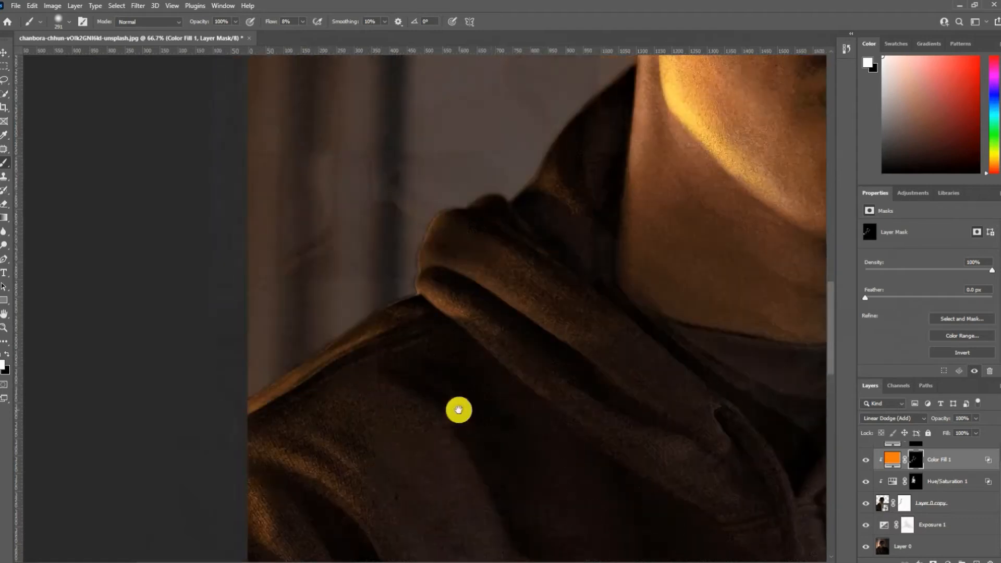
- Brush extra warm light along the top of the lit shoulder on the Color Fill 2 mask
{"action": "scroll", "coordinate": [924, 490], "scroll_direction": "up", "scroll_amount": 1}
{"action": "left_click", "coordinate": [917, 451]}
{"action": "left_click_drag", "start_coordinate": [368, 351], "coordinate": [323, 354]}
{"action": "mouse_move", "coordinate": [301, 408]}
{"action": "left_mouse_down"}
{"action": "mouse_move", "coordinate": [354, 378]}
{"action": "mouse_move", "coordinate": [398, 329]}
{"action": "left_mouse_up"}
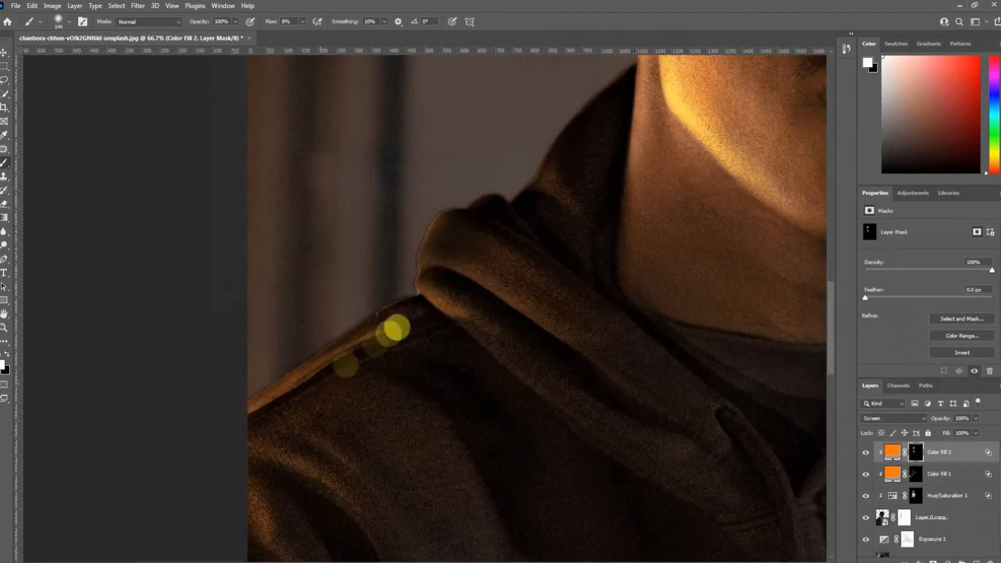
- Spread the warm tint over the hood and chest of the hoodie in white on the Hue/Saturation 1 mask
{"action": "left_click", "coordinate": [912, 494]}
{"action": "left_click_drag", "start_coordinate": [514, 483], "coordinate": [581, 477]}
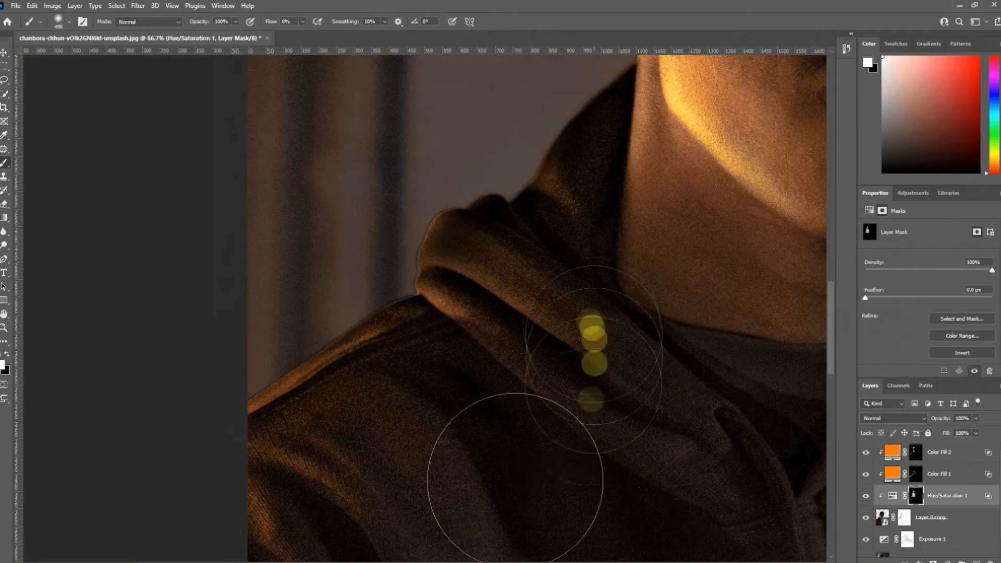
{"action": "left_click_drag", "start_coordinate": [519, 458], "coordinate": [539, 358]}
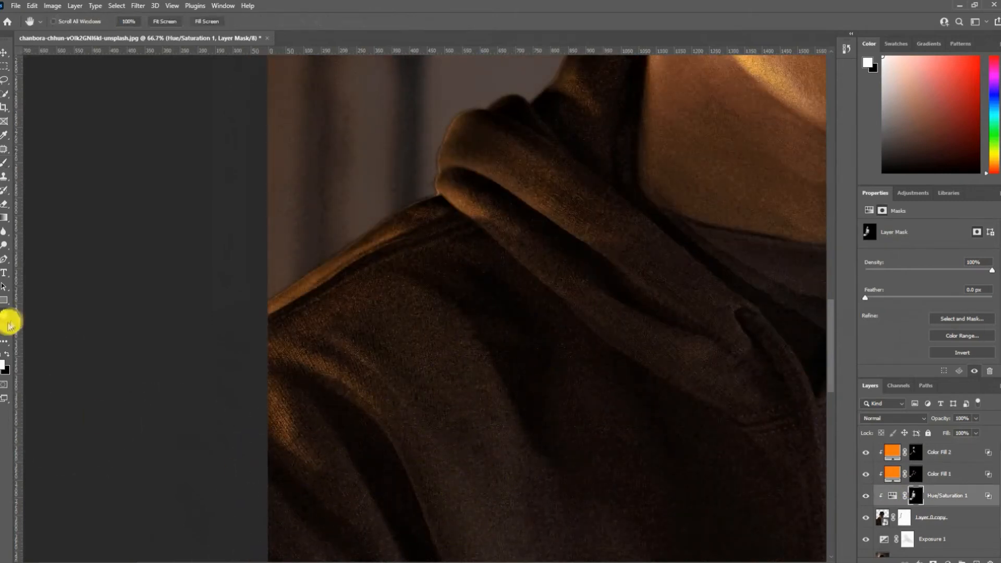
- Add a third orange Solid Color layer above Color Fill 2 and blend it with Linear Dodge (Add)
{"action": "left_click", "coordinate": [5, 327]}
{"action": "key", "text": "ctrl+0"}
{"action": "left_click", "coordinate": [958, 456]}
{"action": "left_click", "coordinate": [948, 561]}
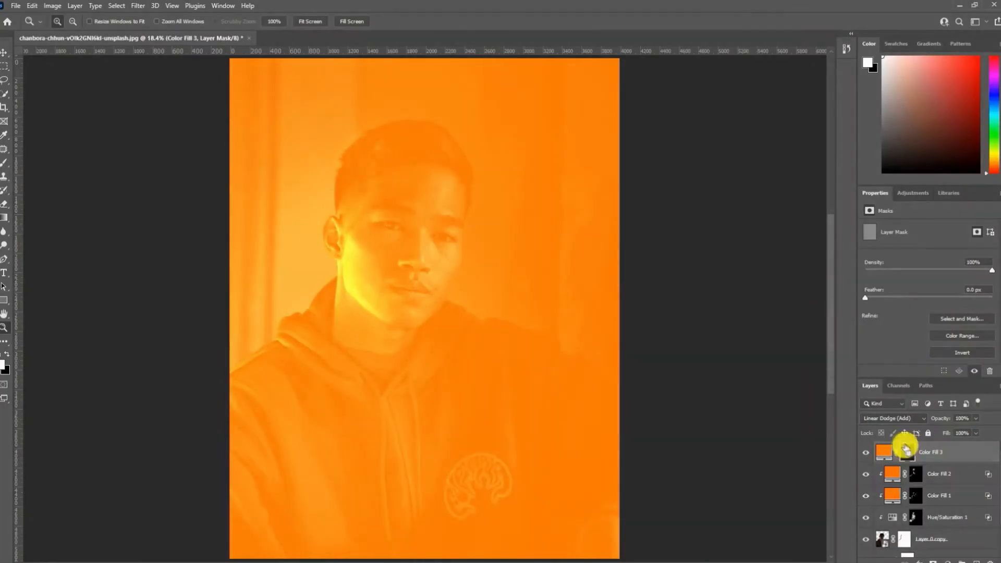
- Invert the Color Fill 3 mask to black and brush a large soft golden glow beside and over the lit shoulder
{"action": "key", "text": "ctrl+i"}
{"action": "left_click", "coordinate": [4, 162]}
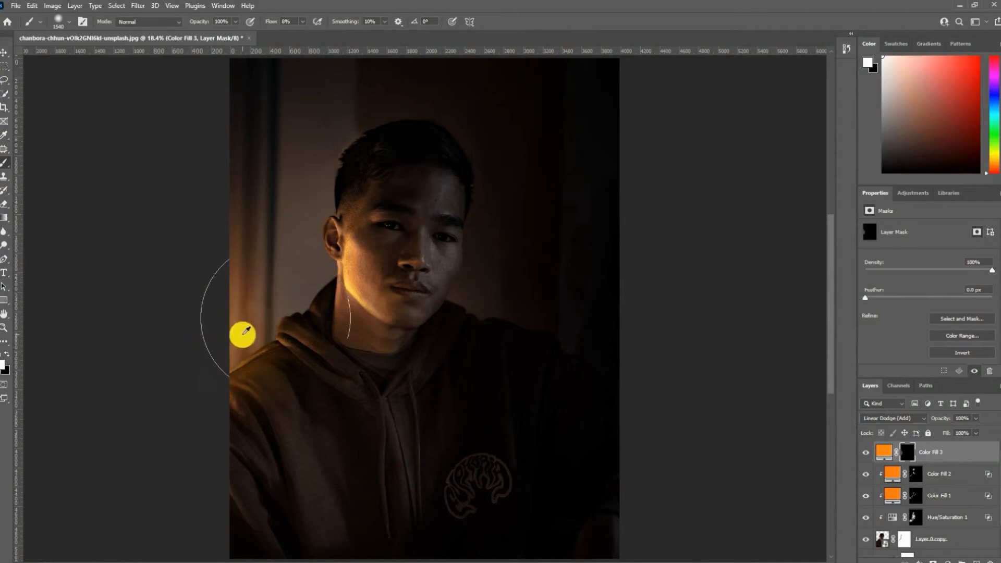
{"action": "left_click_drag", "start_coordinate": [261, 335], "coordinate": [294, 332]}
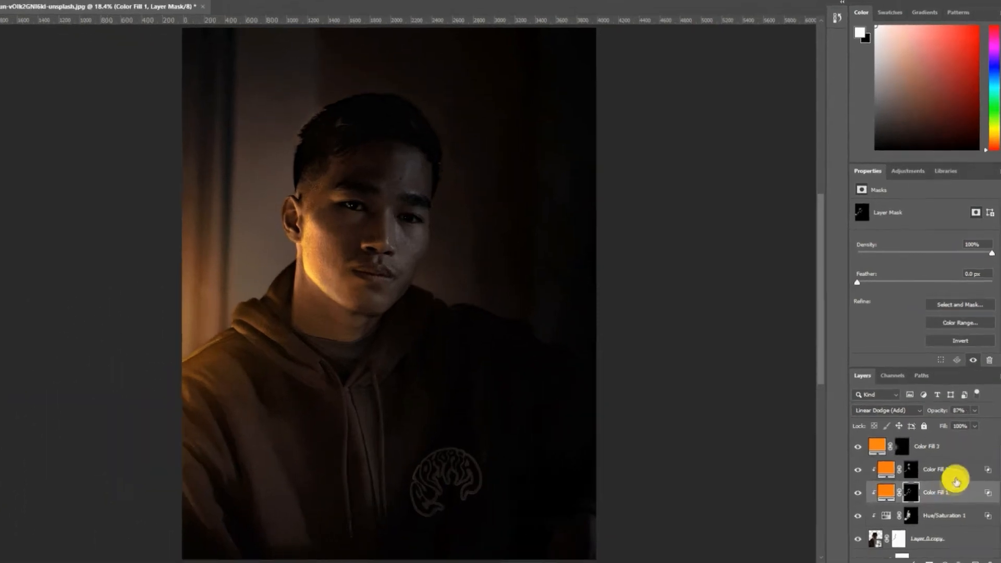
- Add a clipped blue Solid Color layer above Color Fill 2, set to Linear Dodge (Add) with Blend If Underlying Layer blacks split to 0 / 91
{"action": "left_click", "coordinate": [955, 474]}
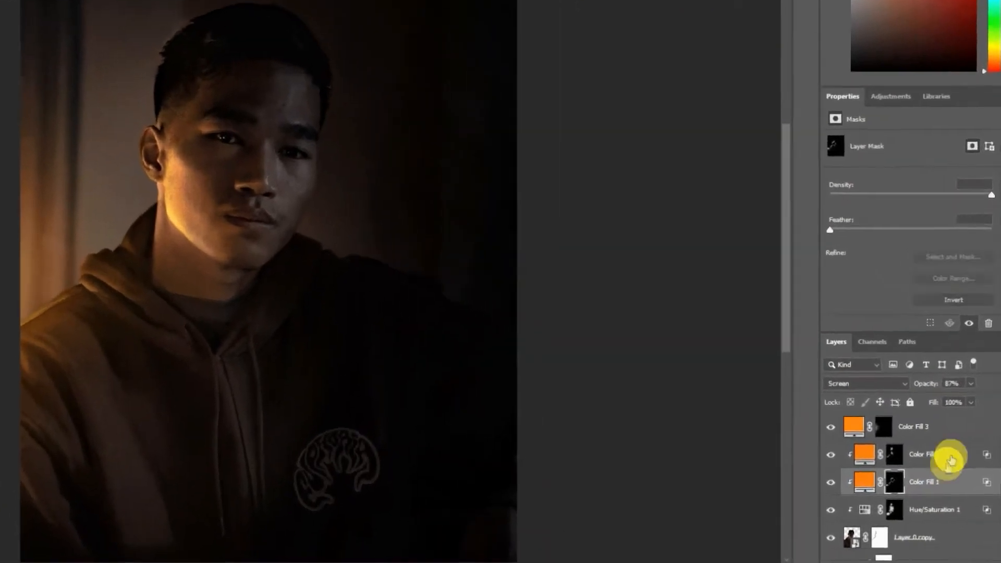
{"action": "left_click", "coordinate": [925, 562]}
{"action": "left_click", "coordinate": [925, 287]}
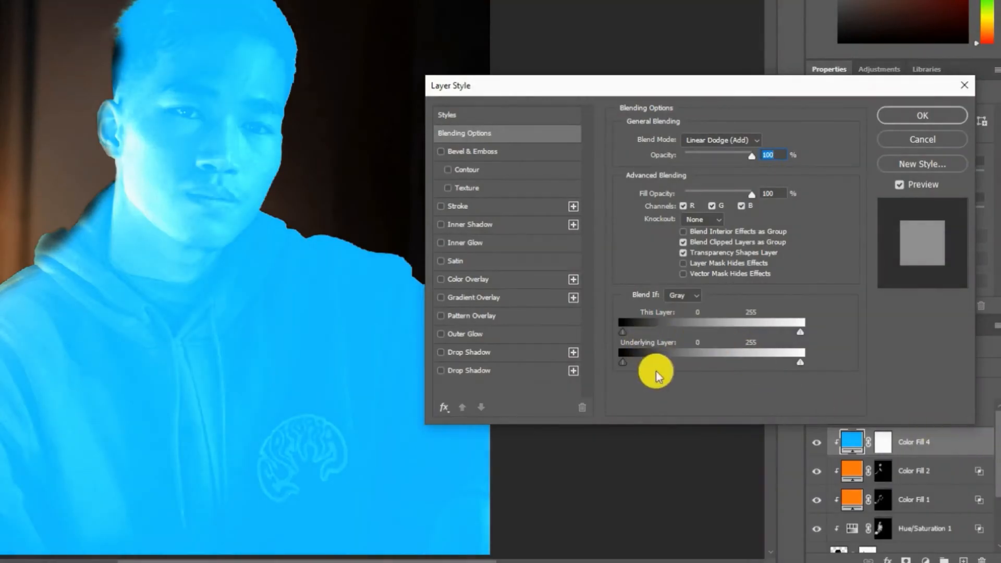
{"action": "left_click_drag", "start_coordinate": [631, 364], "coordinate": [676, 370]}
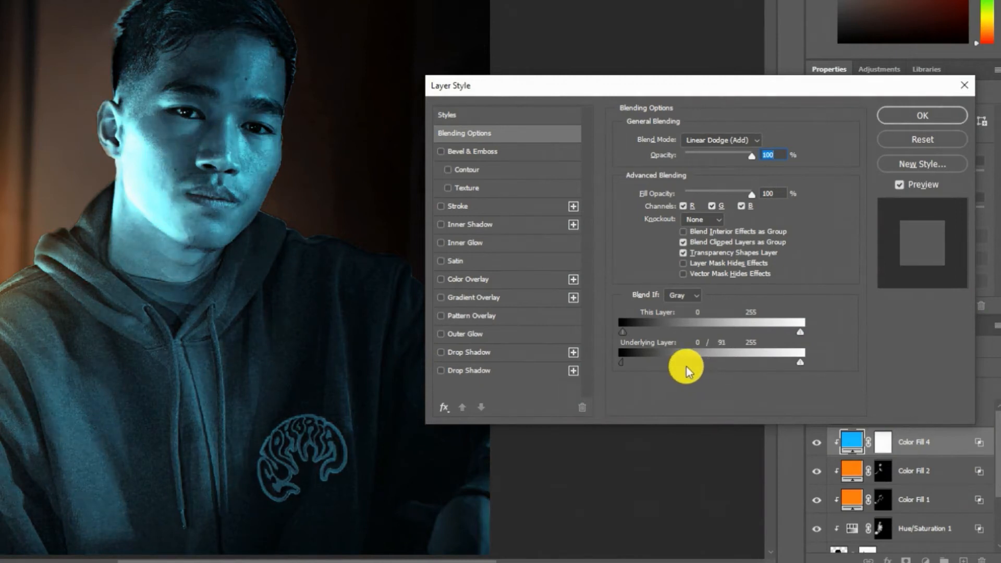
{"action": "left_click", "coordinate": [886, 115]}
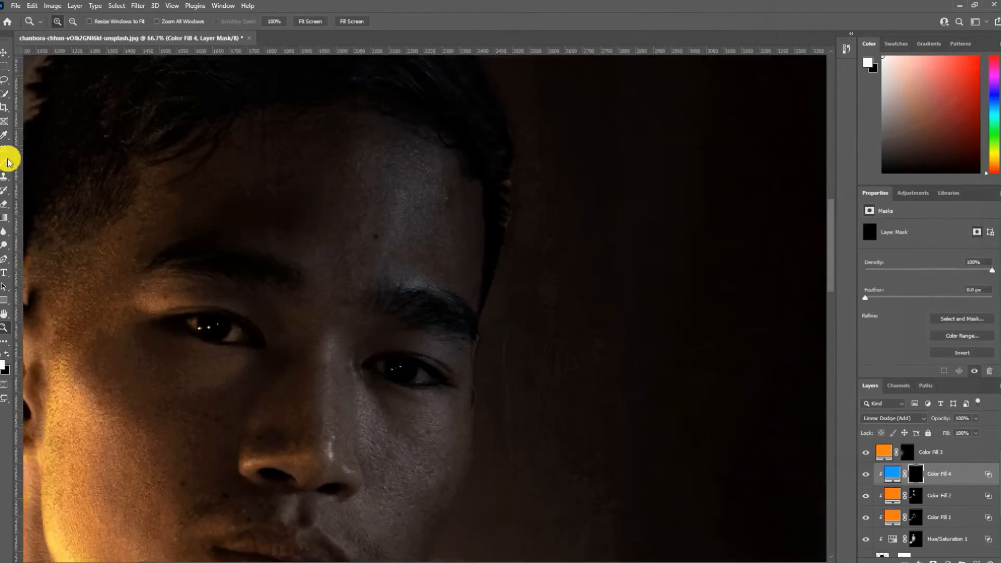
- Invert the Color Fill 4 mask to black and brush a blue rim of light along the shadowed face edge from temple to jaw
{"action": "left_click", "coordinate": [8, 162]}
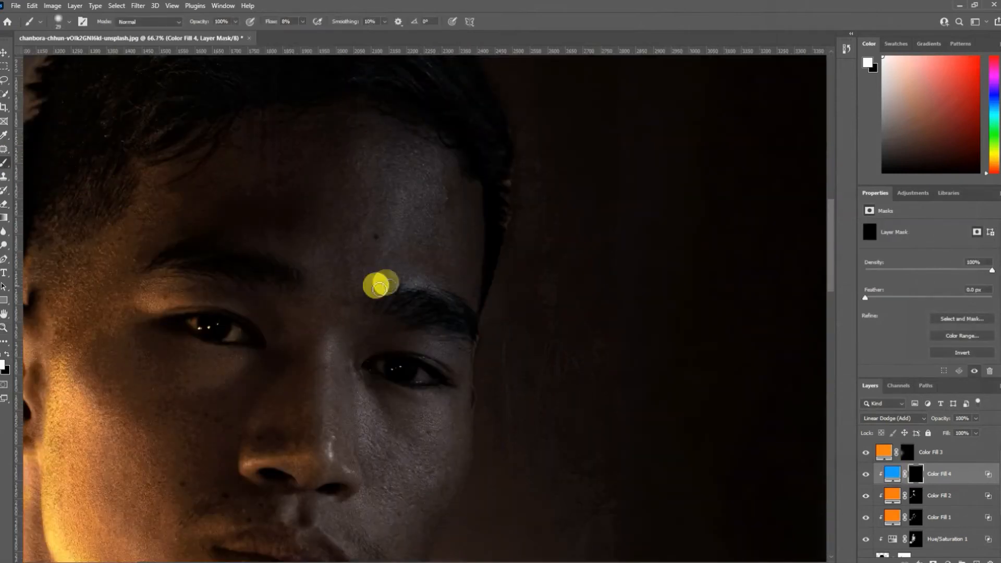
{"action": "right_click", "coordinate": [475, 255]}
{"action": "left_click", "coordinate": [478, 222]}
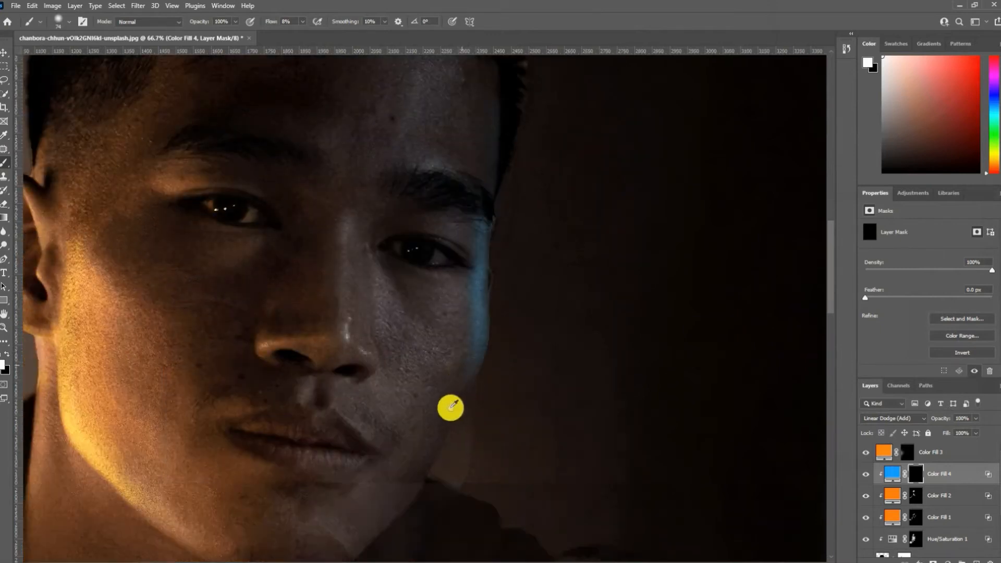
{"action": "right_click", "coordinate": [469, 408], "text": "alt"}
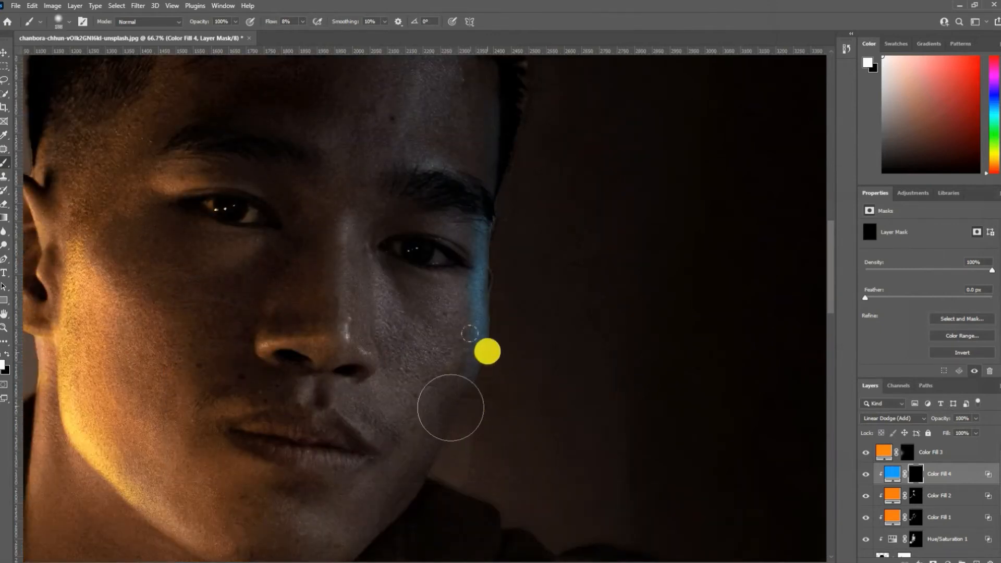
{"action": "left_click_drag", "start_coordinate": [469, 333], "coordinate": [362, 512]}
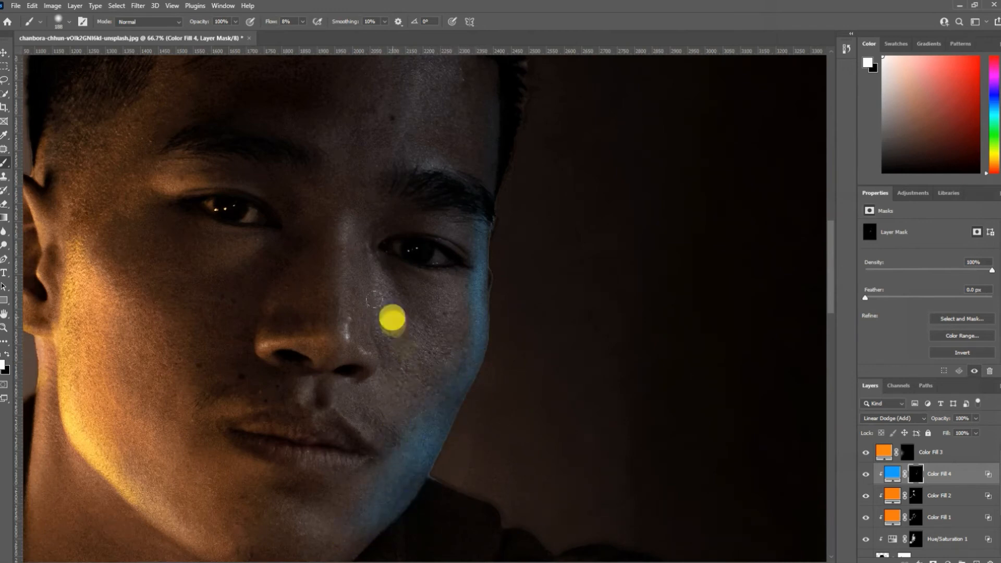
- Spread softer blue light over the shadowed cheek, jaw and chin with a larger white brush on the Color Fill 4 mask
{"action": "left_click_drag", "start_coordinate": [375, 300], "coordinate": [483, 398]}
{"action": "right_click", "coordinate": [493, 361], "text": "alt"}
{"action": "mouse_move", "coordinate": [417, 389]}
{"action": "left_mouse_down"}
{"action": "mouse_move", "coordinate": [380, 487]}
{"action": "mouse_move", "coordinate": [303, 553]}
{"action": "left_mouse_up"}
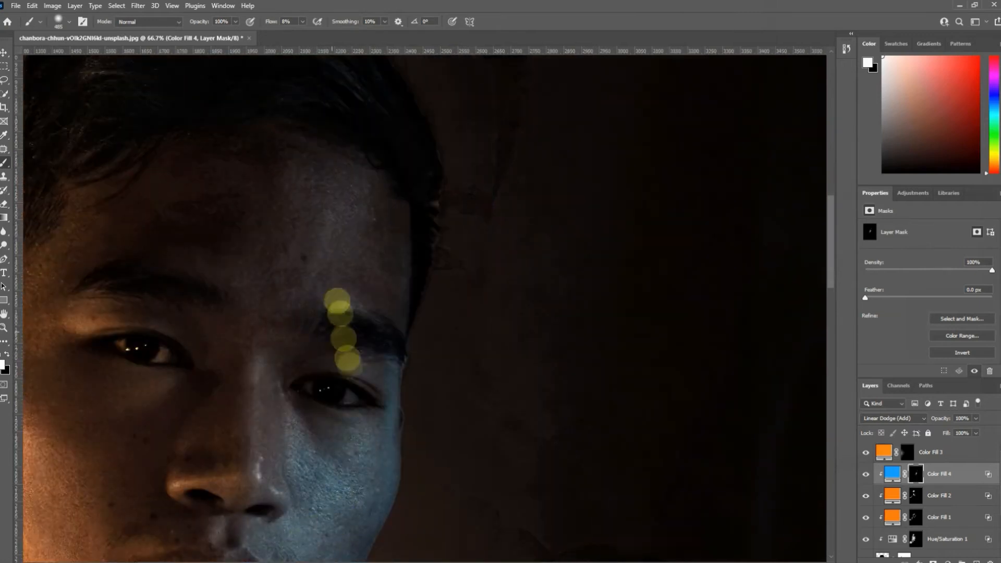
{"action": "right_click", "coordinate": [261, 424], "text": "alt"}
{"action": "mouse_move", "coordinate": [261, 425]}
{"action": "left_mouse_down"}
{"action": "mouse_move", "coordinate": [260, 471]}
{"action": "mouse_move", "coordinate": [270, 363]}
{"action": "mouse_move", "coordinate": [265, 522]}
{"action": "mouse_move", "coordinate": [226, 538]}
{"action": "mouse_move", "coordinate": [286, 391]}
{"action": "left_mouse_up"}
- Extend the blue light onto the forehead and nose bridge and refine its transition across the nose and chin on the Color Fill 4 mask
{"action": "right_click", "coordinate": [340, 386], "text": "alt"}
{"action": "left_click_drag", "start_coordinate": [339, 340], "coordinate": [365, 292]}
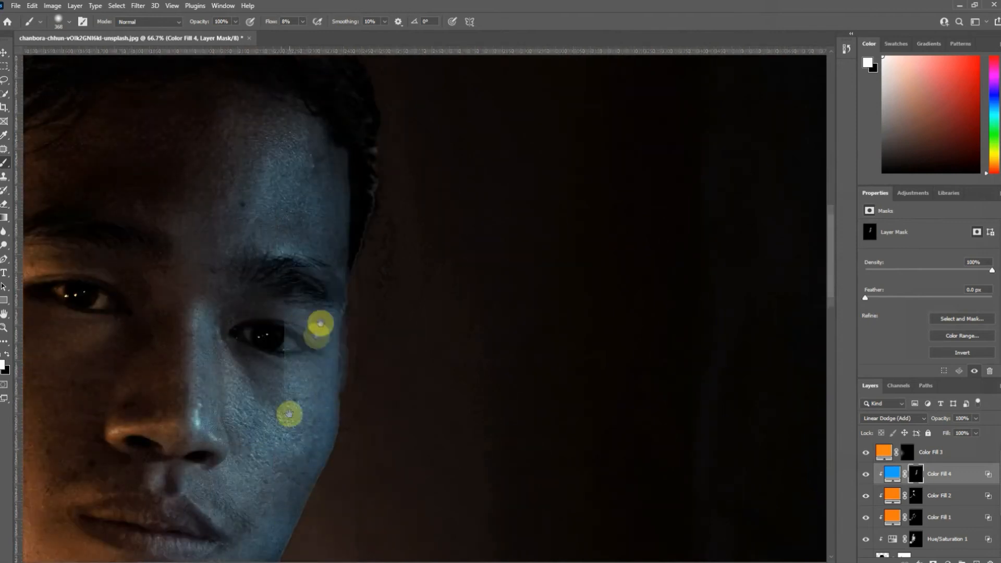
{"action": "mouse_move", "coordinate": [289, 414]}
{"action": "left_mouse_down"}
{"action": "mouse_move", "coordinate": [234, 498]}
{"action": "mouse_move", "coordinate": [216, 474]}
{"action": "mouse_move", "coordinate": [235, 497]}
{"action": "mouse_move", "coordinate": [223, 498]}
{"action": "mouse_move", "coordinate": [279, 452]}
{"action": "mouse_move", "coordinate": [318, 381]}
{"action": "mouse_move", "coordinate": [296, 414]}
{"action": "mouse_move", "coordinate": [227, 459]}
{"action": "mouse_move", "coordinate": [229, 507]}
{"action": "mouse_move", "coordinate": [232, 464]}
{"action": "mouse_move", "coordinate": [177, 500]}
{"action": "mouse_move", "coordinate": [200, 450]}
{"action": "mouse_move", "coordinate": [172, 510]}
{"action": "mouse_move", "coordinate": [221, 441]}
{"action": "left_mouse_up"}
{"action": "right_click", "coordinate": [273, 469], "text": "alt"}
{"action": "right_click", "coordinate": [230, 469], "text": "alt"}
{"action": "key", "text": "x"}
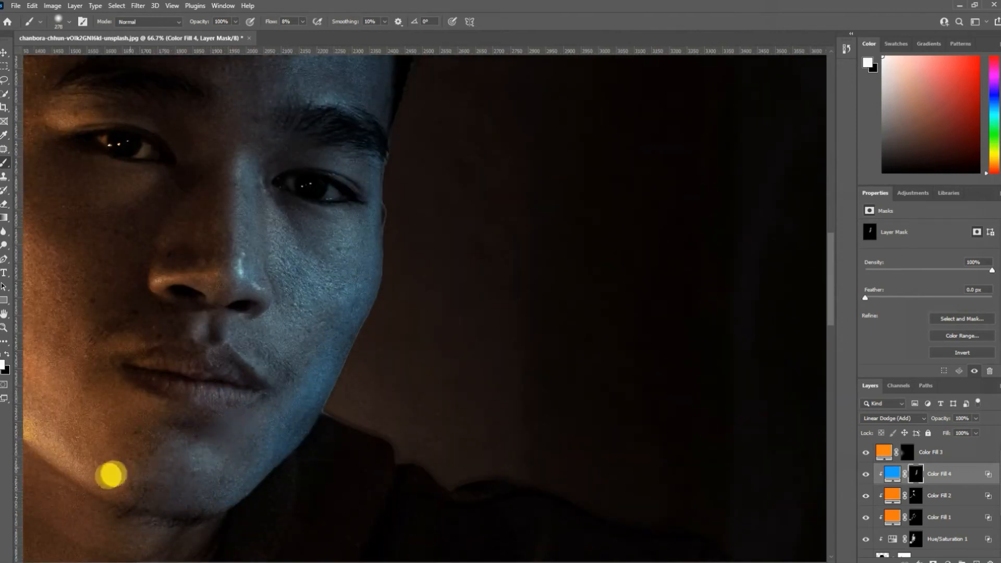
{"action": "mouse_move", "coordinate": [268, 275]}
{"action": "left_mouse_down"}
{"action": "mouse_move", "coordinate": [219, 422]}
{"action": "mouse_move", "coordinate": [218, 456]}
{"action": "left_mouse_up"}
{"action": "key", "text": "x"}
- Strengthen the blue highlights on the nose ridge, upper eyelid, forehead and cheek on the Color Fill 4 mask
{"action": "right_click", "coordinate": [304, 386], "text": "alt"}
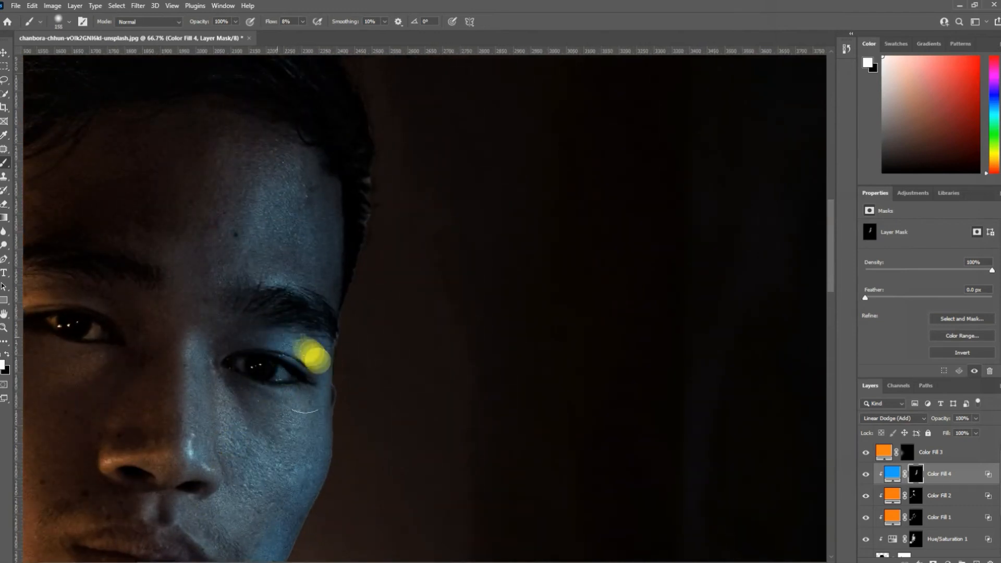
{"action": "left_click_drag", "start_coordinate": [201, 448], "coordinate": [191, 430]}
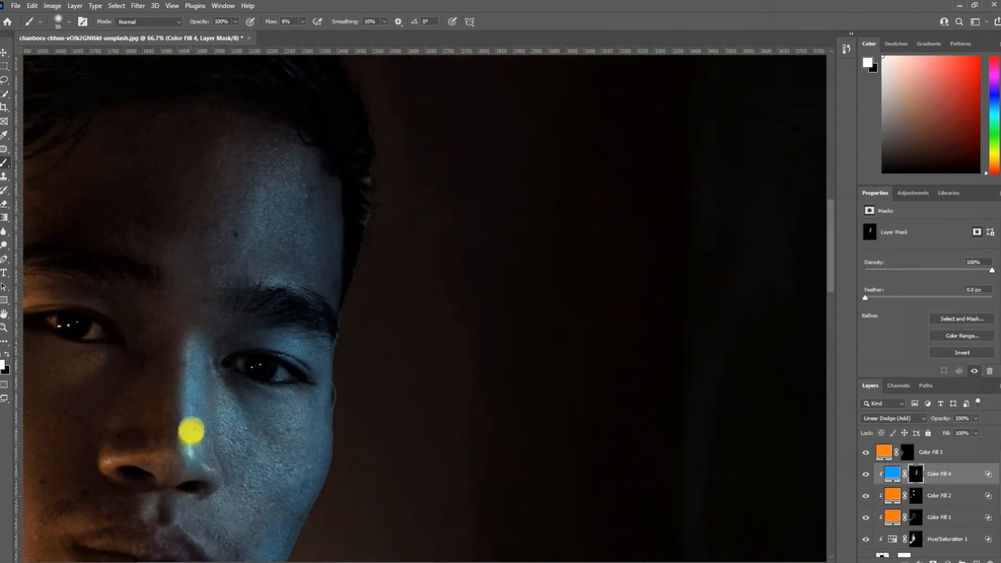
{"action": "right_click", "coordinate": [266, 209], "text": "alt"}
{"action": "mouse_move", "coordinate": [266, 200]}
{"action": "left_mouse_down"}
{"action": "mouse_move", "coordinate": [272, 220]}
{"action": "mouse_move", "coordinate": [285, 212]}
{"action": "mouse_move", "coordinate": [273, 233]}
{"action": "mouse_move", "coordinate": [270, 214]}
{"action": "mouse_move", "coordinate": [303, 229]}
{"action": "mouse_move", "coordinate": [185, 214]}
{"action": "mouse_move", "coordinate": [193, 333]}
{"action": "left_mouse_up"}
{"action": "right_click", "coordinate": [269, 224], "text": "alt"}
{"action": "right_click", "coordinate": [272, 370], "text": "alt"}
{"action": "left_click_drag", "start_coordinate": [217, 367], "coordinate": [188, 261]}
{"action": "right_click", "coordinate": [244, 386], "text": "alt"}
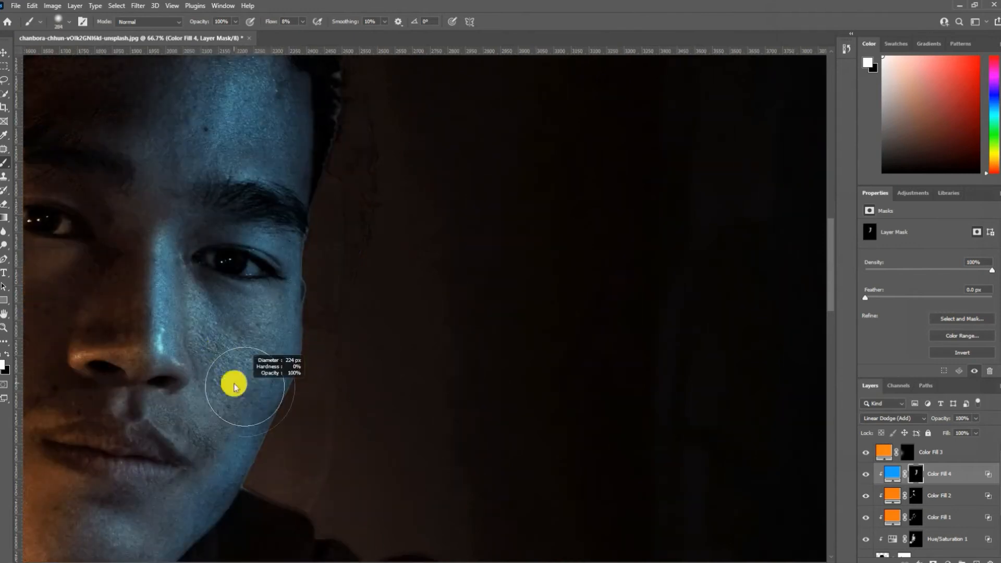
{"action": "mouse_move", "coordinate": [235, 386]}
{"action": "left_mouse_down"}
{"action": "mouse_move", "coordinate": [246, 347]}
{"action": "mouse_move", "coordinate": [203, 370]}
{"action": "mouse_move", "coordinate": [195, 413]}
{"action": "mouse_move", "coordinate": [217, 454]}
{"action": "left_mouse_up"}
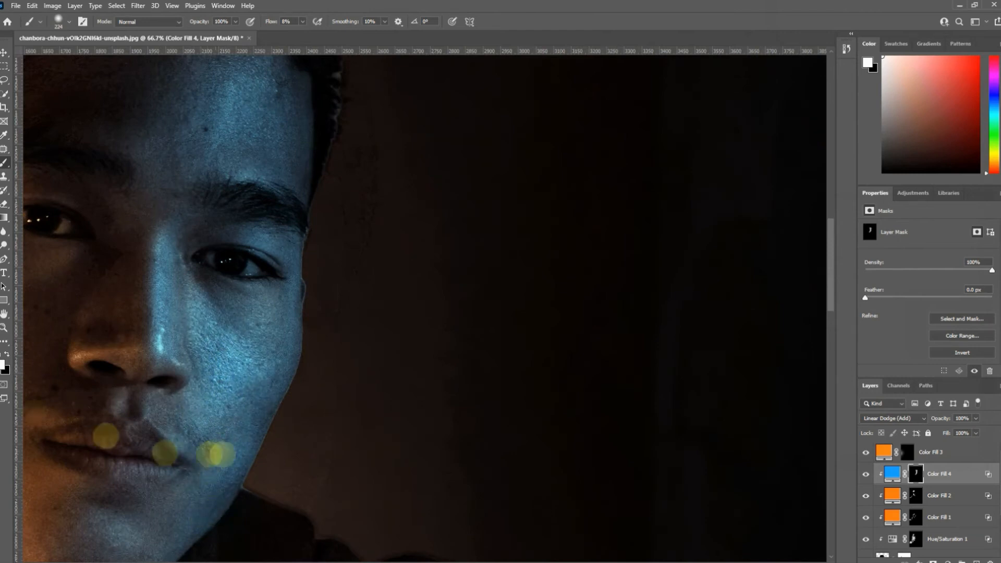
- Set Color Fill 4's Blend If Underlying Layer blacks to 15 / 134, keeping its Linear Dodge (Add) blend mode
{"action": "key", "text": "z"}
{"action": "right_click", "coordinate": [142, 356]}
{"action": "left_click", "coordinate": [156, 361]}
{"action": "key", "text": "b"}
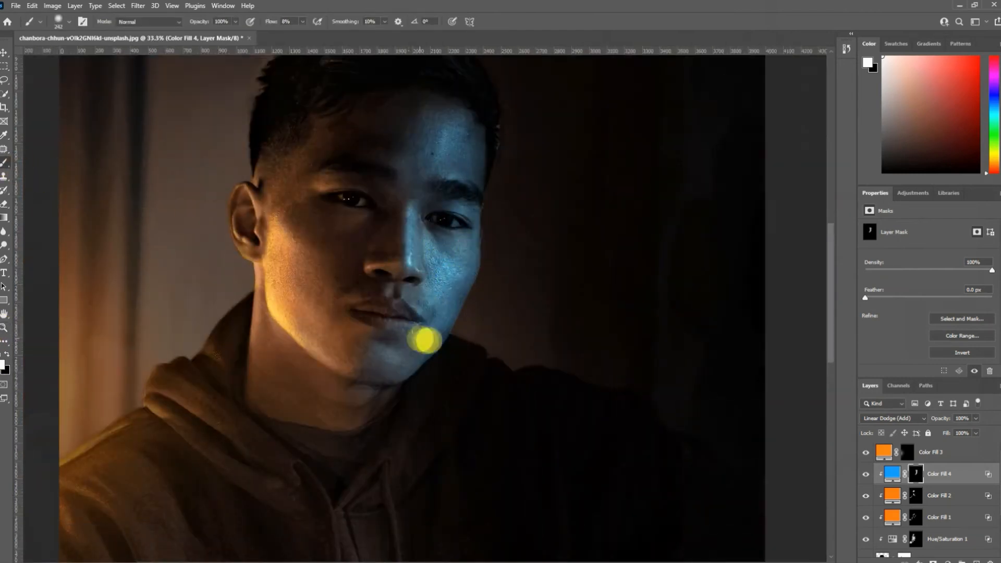
{"action": "mouse_move", "coordinate": [721, 414]}
{"action": "left_mouse_down"}
{"action": "mouse_move", "coordinate": [819, 418]}
{"action": "mouse_move", "coordinate": [731, 418]}
{"action": "left_mouse_up"}
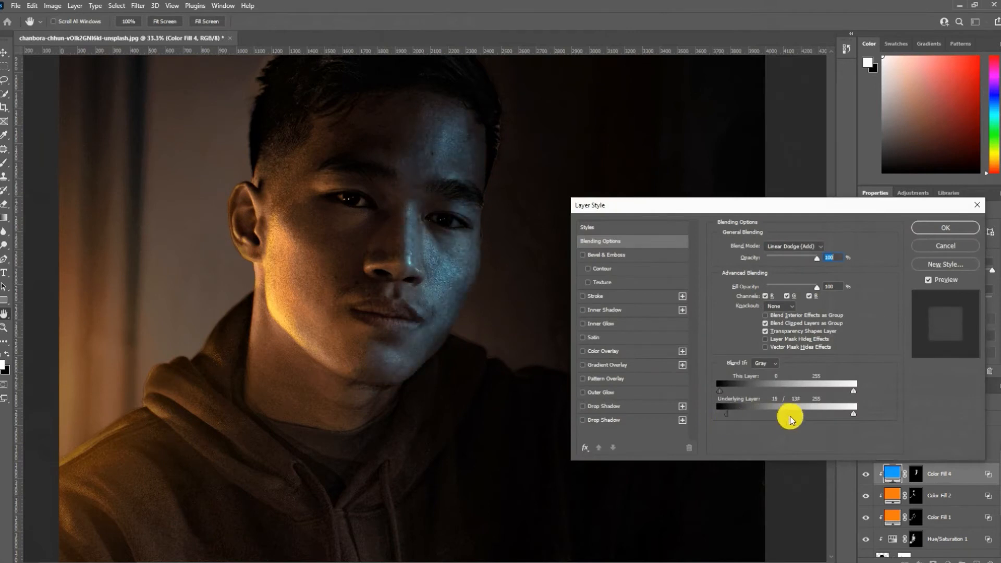
{"action": "left_click", "coordinate": [814, 246]}
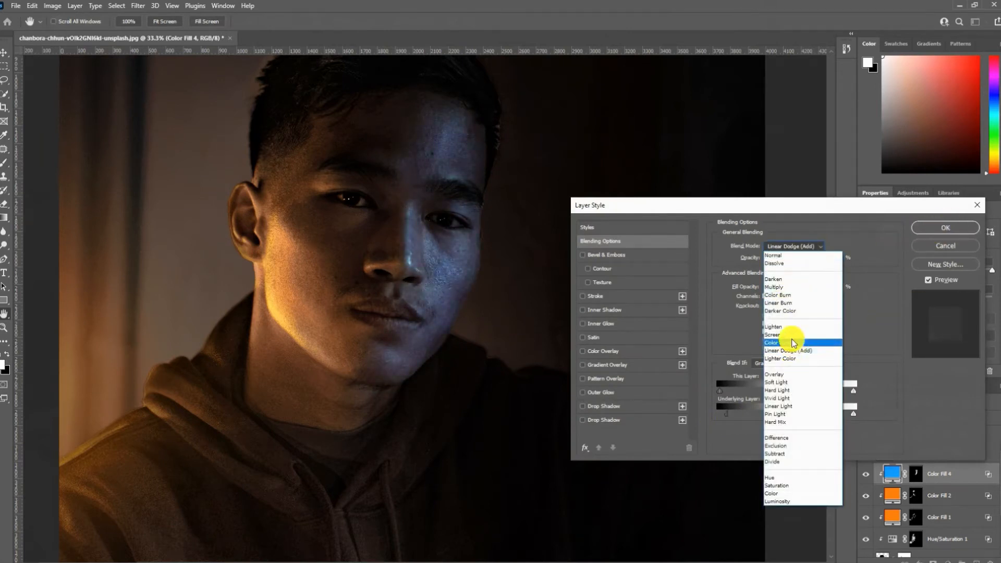
{"action": "left_click", "coordinate": [790, 351]}
{"action": "left_click", "coordinate": [970, 228]}
- Shift the Color Fill 4 color to a slightly deeper blue
{"action": "double_click", "coordinate": [895, 471]}
{"action": "left_click_drag", "start_coordinate": [726, 189], "coordinate": [726, 194]}
{"action": "left_click", "coordinate": [816, 135]}
- Add a clipped Exposure adjustment above Color Fill 2 with Exposure +0.72 and Gamma Correction 1.25, and invert its mask to black
{"action": "left_click", "coordinate": [942, 495]}
{"action": "left_click", "coordinate": [947, 560]}
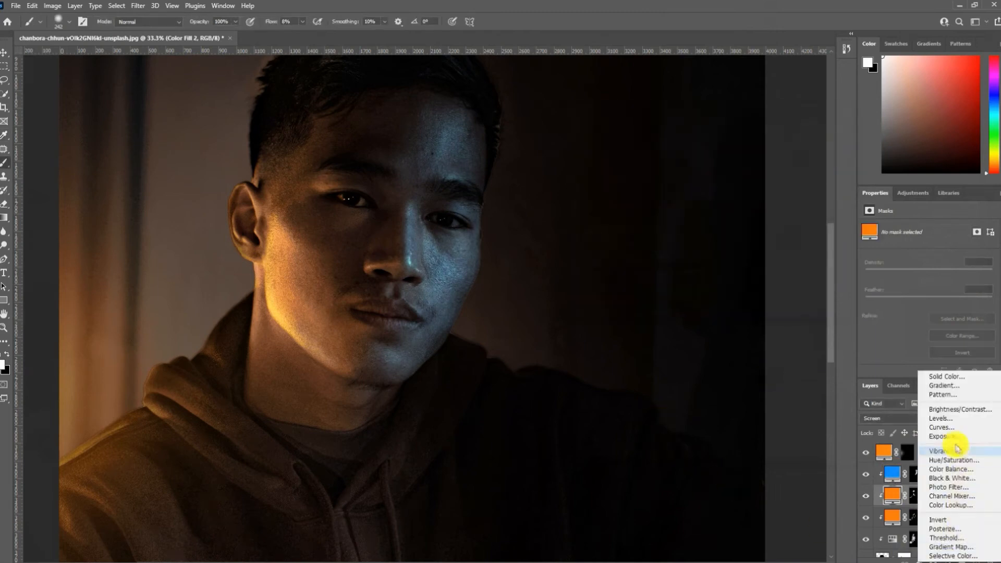
{"action": "left_click", "coordinate": [950, 438]}
{"action": "left_click_drag", "start_coordinate": [929, 254], "coordinate": [934, 252]}
{"action": "left_click_drag", "start_coordinate": [929, 296], "coordinate": [917, 292]}
{"action": "key", "text": "ctrl+i"}
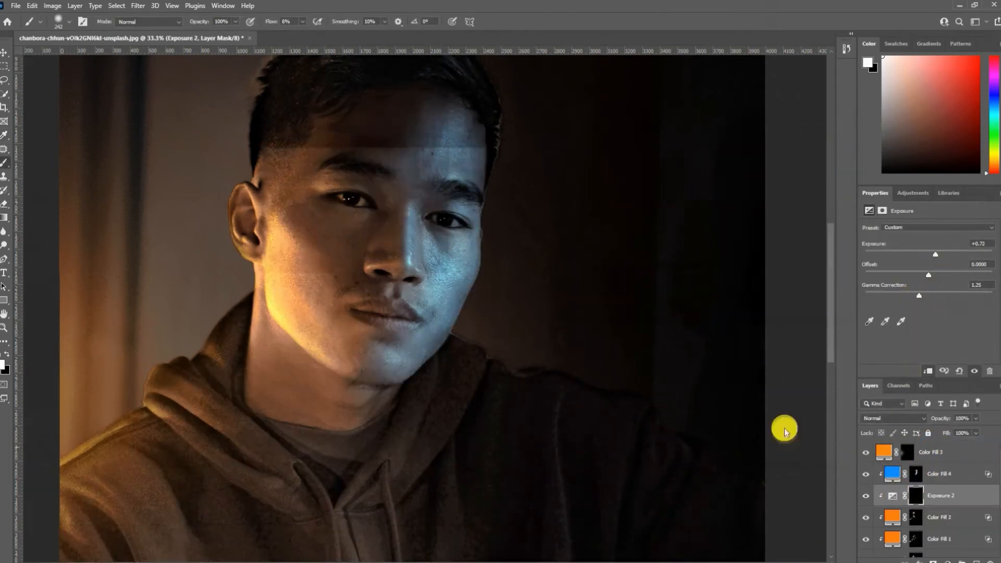
- Brush the brightening in white over the blue-lit nose, cheek and jaw on the Exposure 2 mask
{"action": "left_click", "coordinate": [4, 328]}
{"action": "left_click", "coordinate": [427, 263], "text": "alt"}
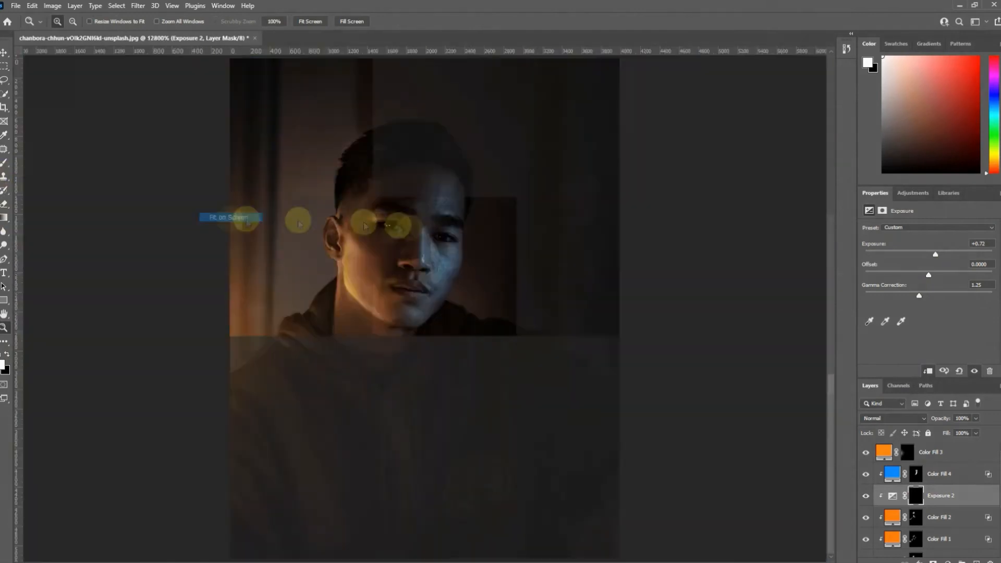
{"action": "left_click", "coordinate": [399, 227]}
{"action": "left_click", "coordinate": [5, 163]}
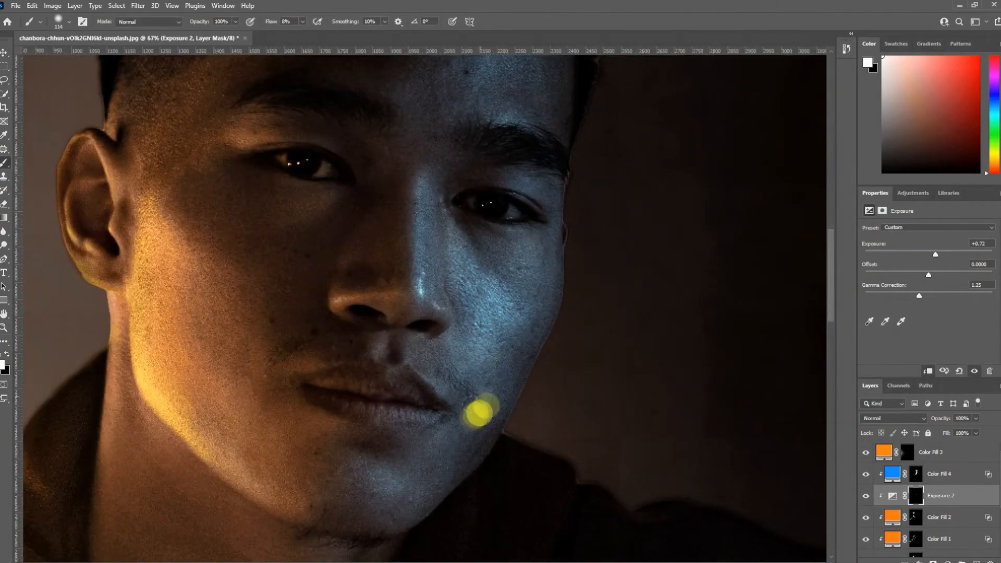
{"action": "mouse_move", "coordinate": [426, 237]}
{"action": "left_mouse_down"}
{"action": "mouse_move", "coordinate": [423, 281]}
{"action": "mouse_move", "coordinate": [429, 192]}
{"action": "left_mouse_up"}
{"action": "mouse_move", "coordinate": [558, 265]}
{"action": "left_mouse_down"}
{"action": "mouse_move", "coordinate": [516, 411]}
{"action": "mouse_move", "coordinate": [417, 508]}
{"action": "left_mouse_up"}
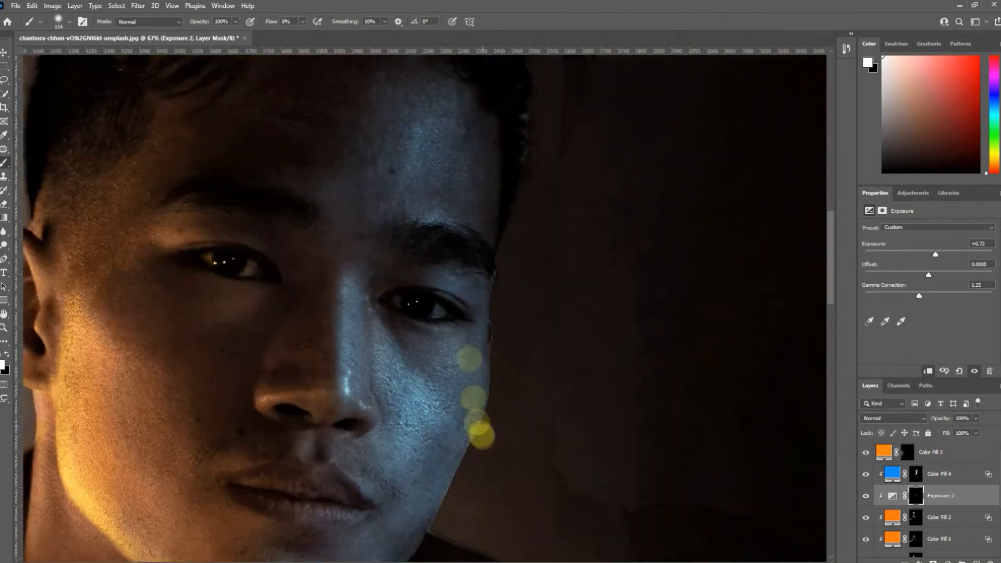
{"action": "mouse_move", "coordinate": [480, 434]}
{"action": "left_mouse_down"}
{"action": "mouse_move", "coordinate": [493, 400]}
{"action": "mouse_move", "coordinate": [471, 442]}
{"action": "mouse_move", "coordinate": [470, 394]}
{"action": "mouse_move", "coordinate": [383, 482]}
{"action": "left_mouse_up"}
- Add a clipped Exposure adjustment of -0.50 directly above Layer 0 copy and compare the whole portrait with and without it
{"action": "left_click", "coordinate": [957, 473]}
{"action": "scroll", "coordinate": [962, 502], "scroll_direction": "down", "scroll_amount": 3}
{"action": "left_click", "coordinate": [952, 516]}
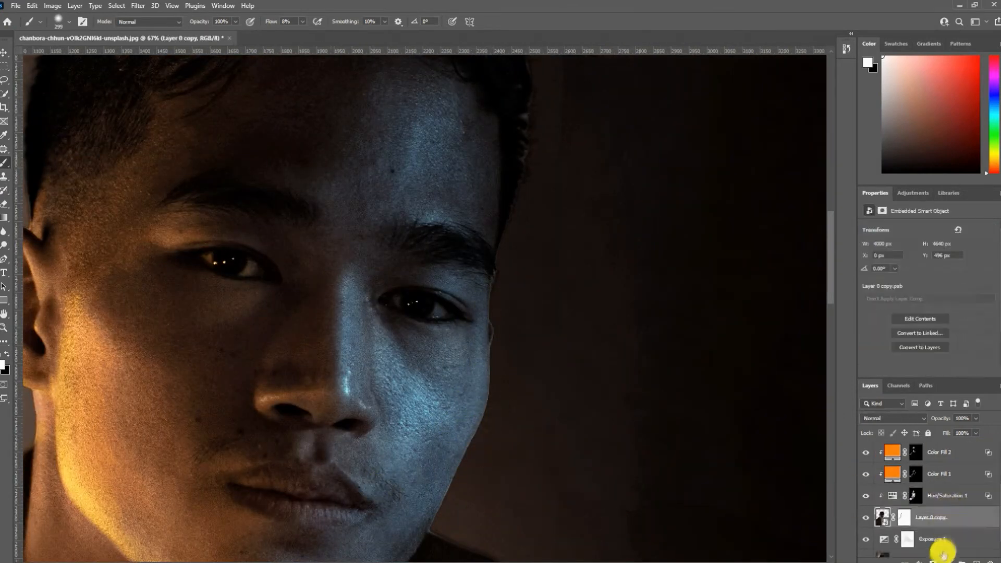
{"action": "left_click", "coordinate": [947, 562]}
{"action": "left_click", "coordinate": [940, 435]}
{"action": "left_click_drag", "start_coordinate": [929, 254], "coordinate": [924, 253]}
{"action": "key", "text": "z"}
{"action": "right_click", "coordinate": [212, 367]}
{"action": "left_click", "coordinate": [237, 371]}
{"action": "left_click", "coordinate": [865, 518]}
{"action": "left_click", "coordinate": [865, 518]}
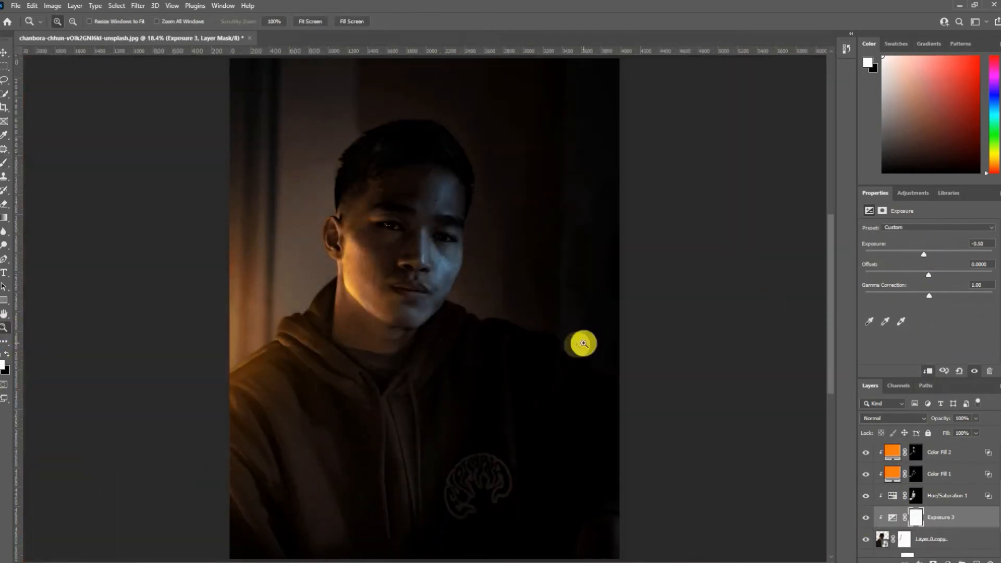
- Add a clipped Hue/Saturation adjustment above Color Fill 4 with Colorize enabled, Hue 201 and Saturation 59
{"action": "left_click", "coordinate": [440, 255]}
{"action": "left_click_drag", "start_coordinate": [443, 256], "coordinate": [421, 356]}
{"action": "scroll", "coordinate": [956, 475], "scroll_direction": "up", "scroll_amount": 2}
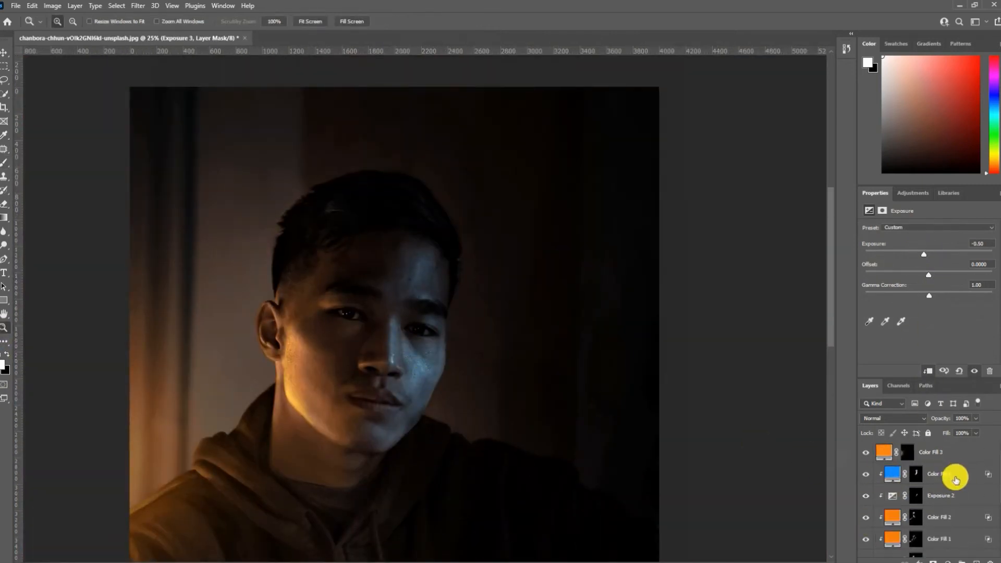
{"action": "left_click", "coordinate": [956, 476]}
{"action": "left_click", "coordinate": [950, 559]}
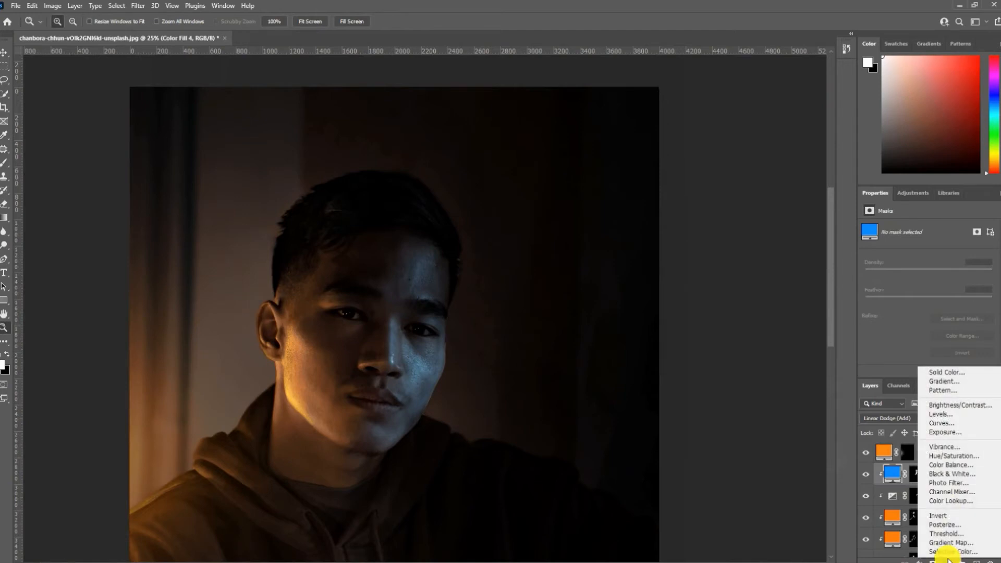
{"action": "left_click", "coordinate": [954, 457]}
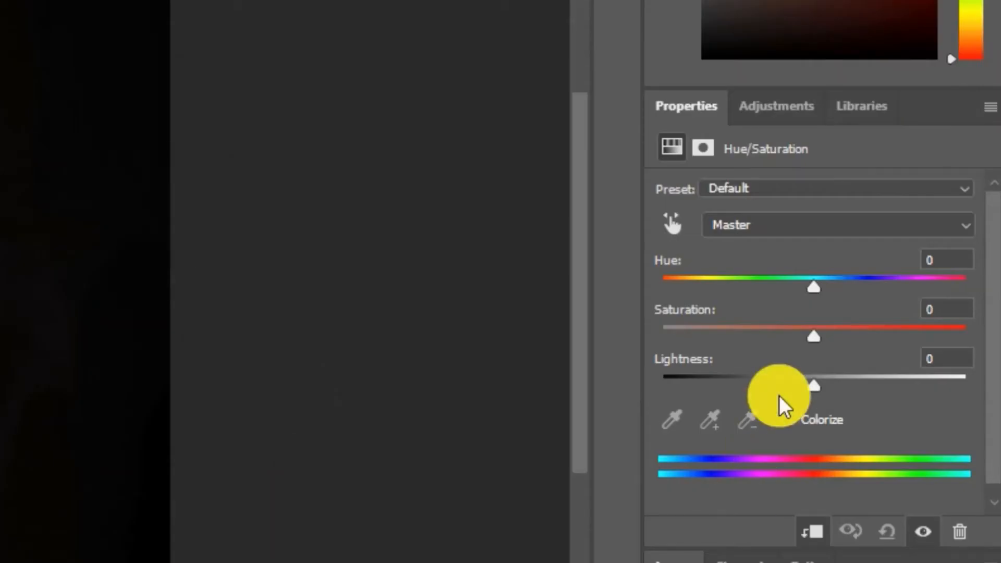
{"action": "left_click", "coordinate": [789, 421]}
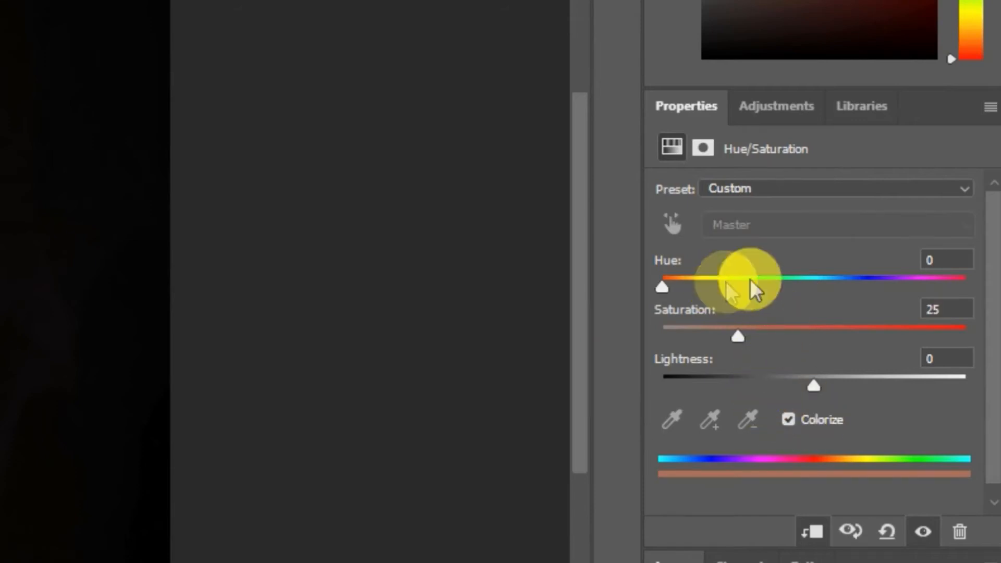
{"action": "left_click", "coordinate": [830, 286]}
{"action": "left_click_drag", "start_coordinate": [772, 328], "coordinate": [844, 328]}
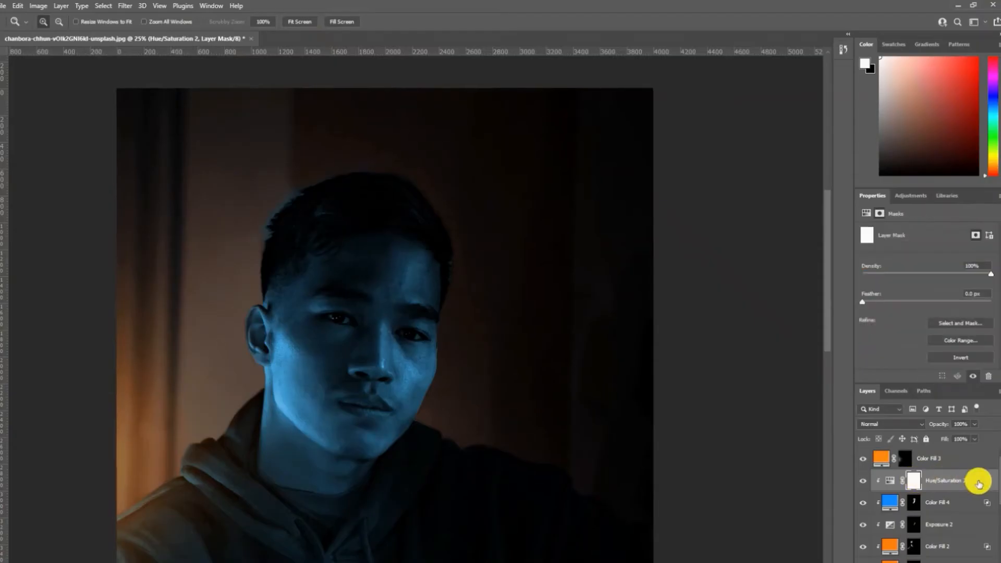
- Split the Blend If Underlying Layer blacks of Hue/Saturation 2 to 3 / 88
{"action": "double_click", "coordinate": [932, 470]}
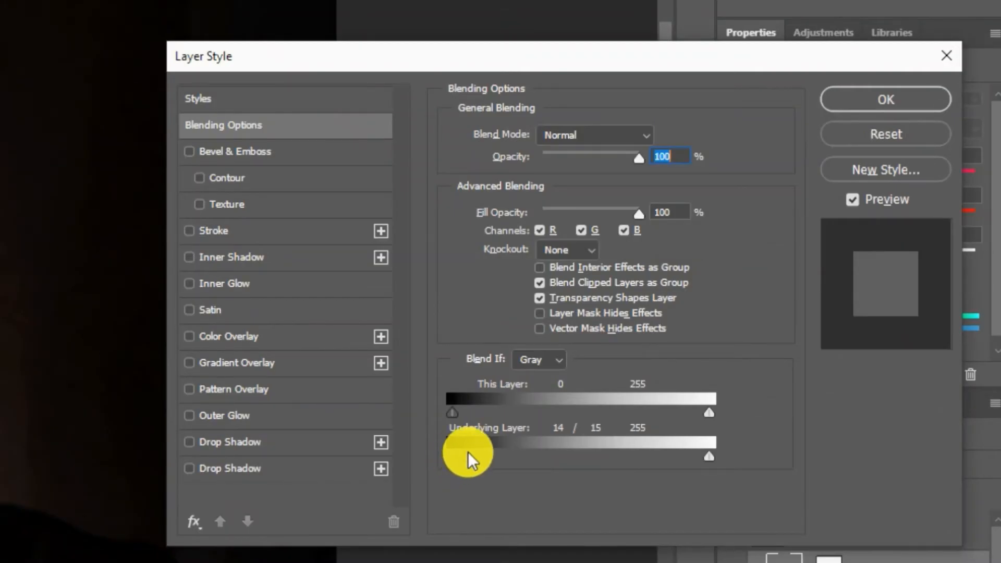
{"action": "left_click_drag", "start_coordinate": [489, 455], "coordinate": [540, 459]}
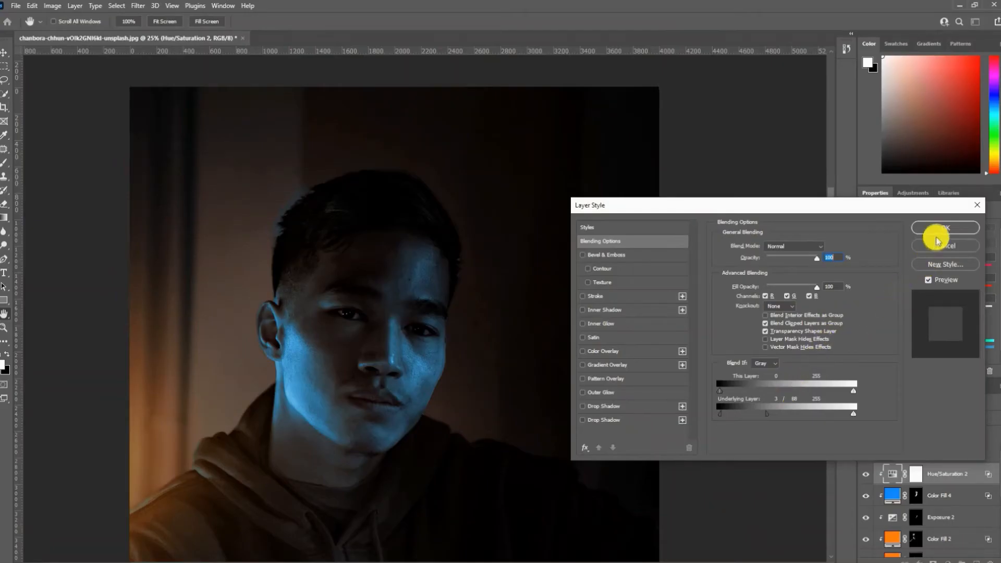
{"action": "left_click", "coordinate": [937, 231]}
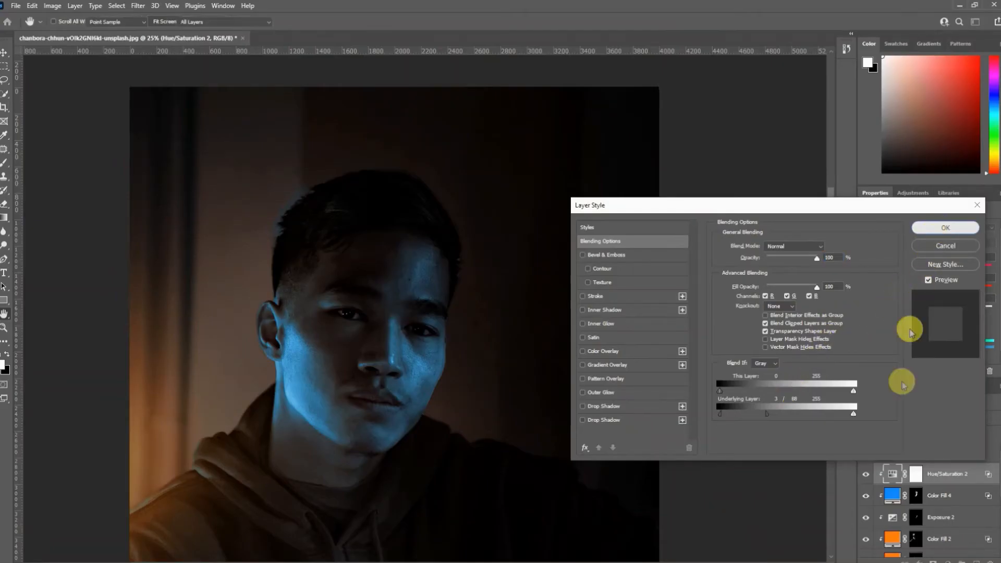
- Invert the Hue/Saturation 2 mask to black and brush the blue tint in white over the forehead, nose, cheek and jaw
{"action": "left_click", "coordinate": [915, 475]}
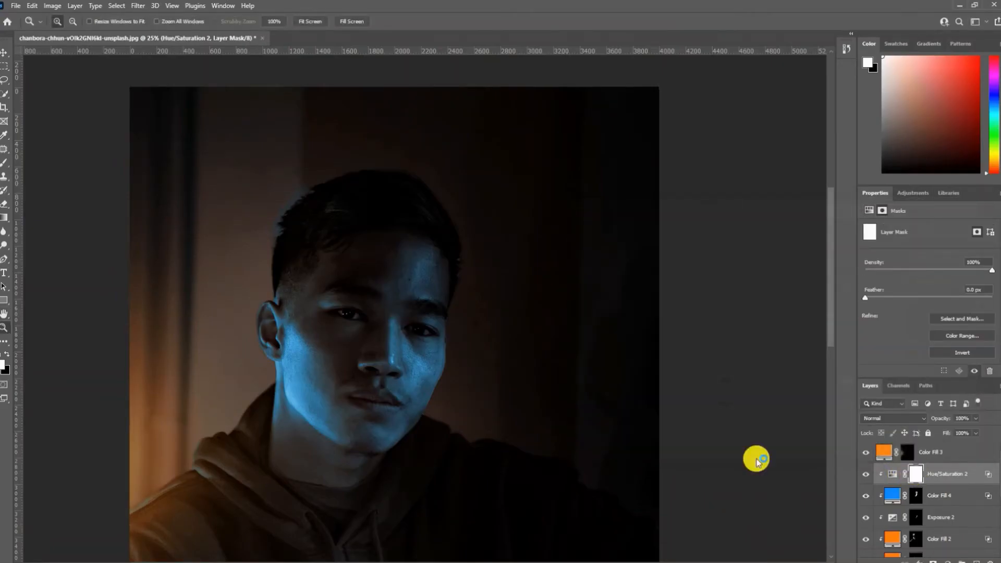
{"action": "key", "text": "ctrl+i"}
{"action": "left_click", "coordinate": [4, 163]}
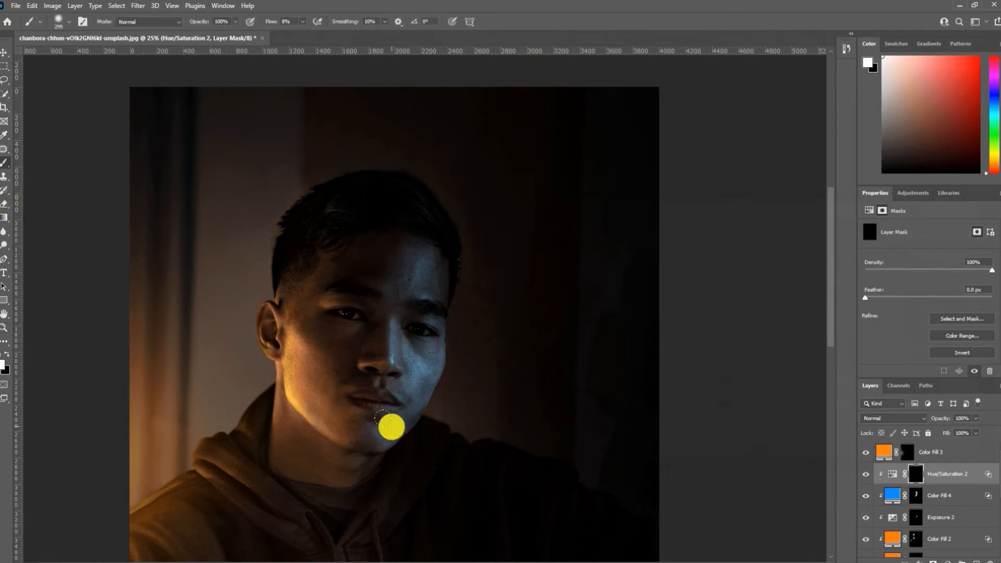
{"action": "mouse_move", "coordinate": [405, 425]}
{"action": "left_mouse_down"}
{"action": "mouse_move", "coordinate": [400, 372]}
{"action": "mouse_move", "coordinate": [430, 348]}
{"action": "left_mouse_up"}
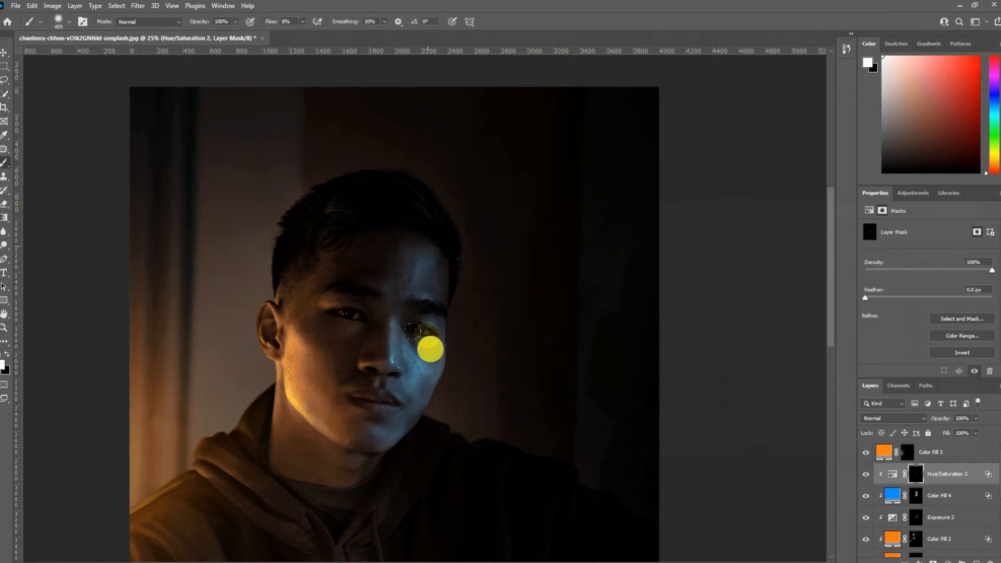
{"action": "left_click_drag", "start_coordinate": [412, 405], "coordinate": [414, 326]}
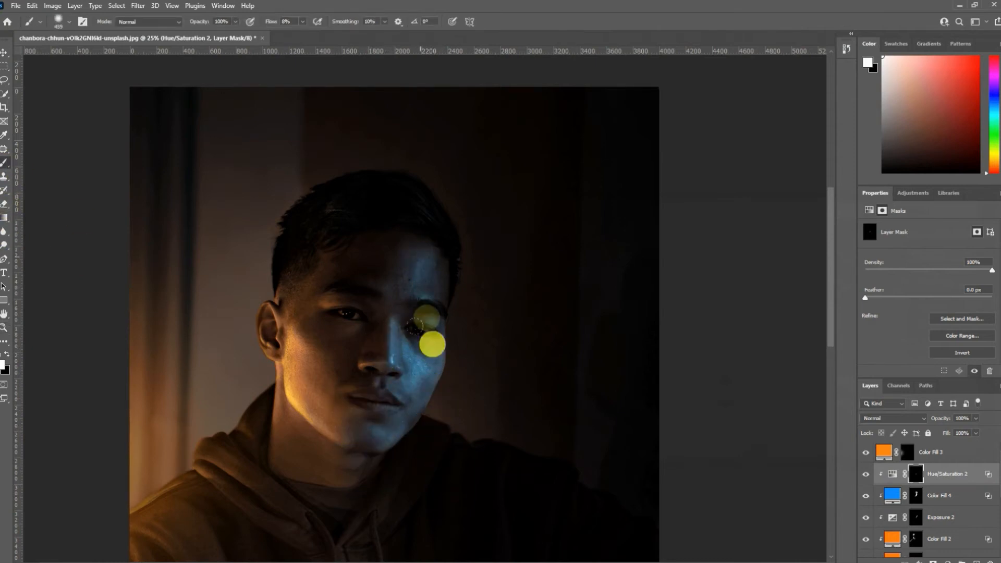
{"action": "mouse_move", "coordinate": [379, 225]}
{"action": "left_mouse_down"}
{"action": "mouse_move", "coordinate": [429, 218]}
{"action": "mouse_move", "coordinate": [428, 412]}
{"action": "mouse_move", "coordinate": [397, 513]}
{"action": "mouse_move", "coordinate": [372, 504]}
{"action": "mouse_move", "coordinate": [385, 412]}
{"action": "left_mouse_up"}
{"action": "left_click_drag", "start_coordinate": [393, 299], "coordinate": [388, 371]}
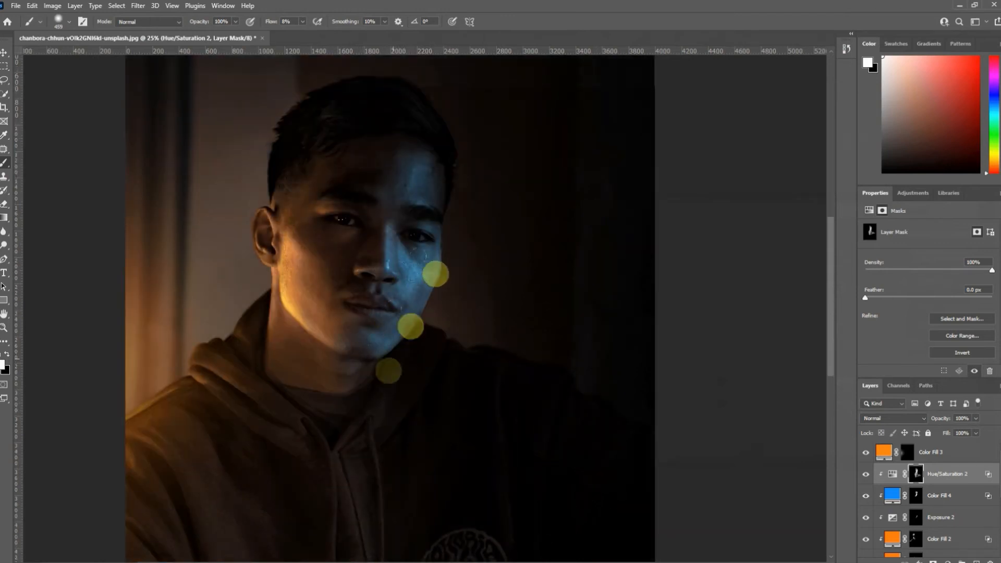
- Brush the blue light in white along the lower edge of the jaw and chin on the Color Fill 4 mask with a small brush
{"action": "left_click", "coordinate": [4, 330]}
{"action": "left_click", "coordinate": [429, 319]}
{"action": "left_click", "coordinate": [430, 319]}
{"action": "left_click", "coordinate": [429, 319]}
{"action": "left_click", "coordinate": [917, 496]}
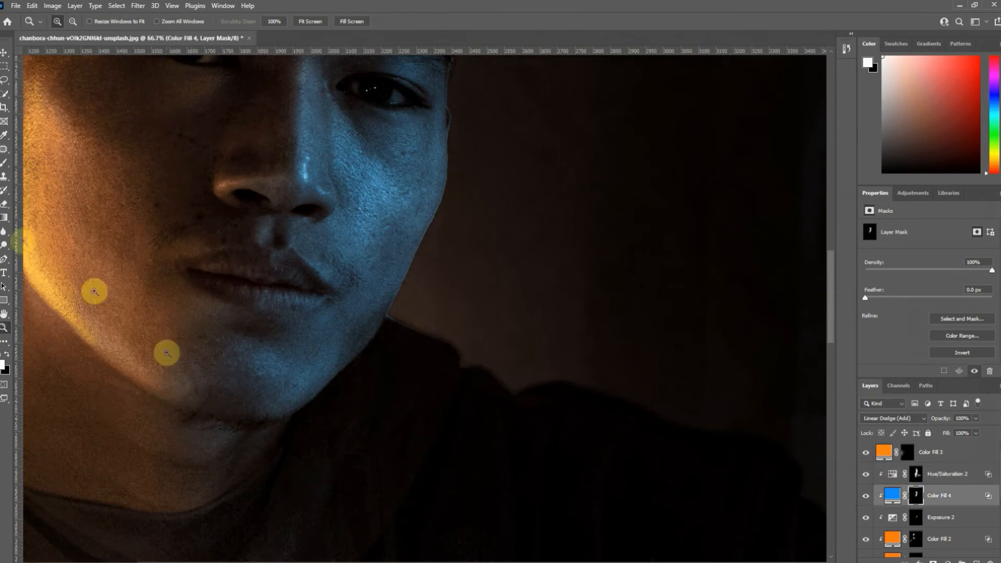
{"action": "left_click", "coordinate": [4, 163]}
{"action": "left_click_drag", "start_coordinate": [395, 399], "coordinate": [332, 398]}
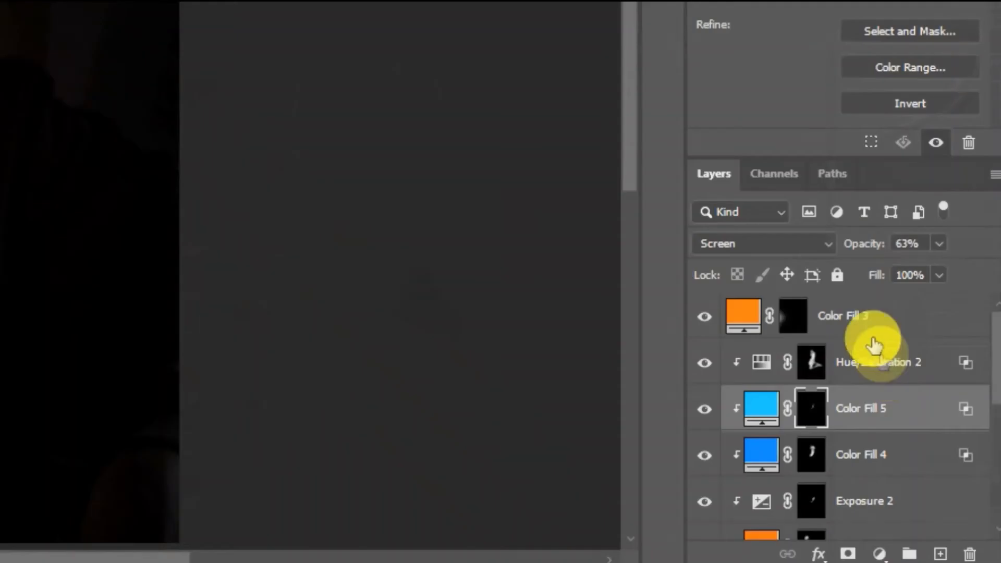
- Add a bright blue Solid Color fill layer above Color Fill 3 and set its blend mode to Linear Dodge (Add)
{"action": "left_click", "coordinate": [938, 457]}
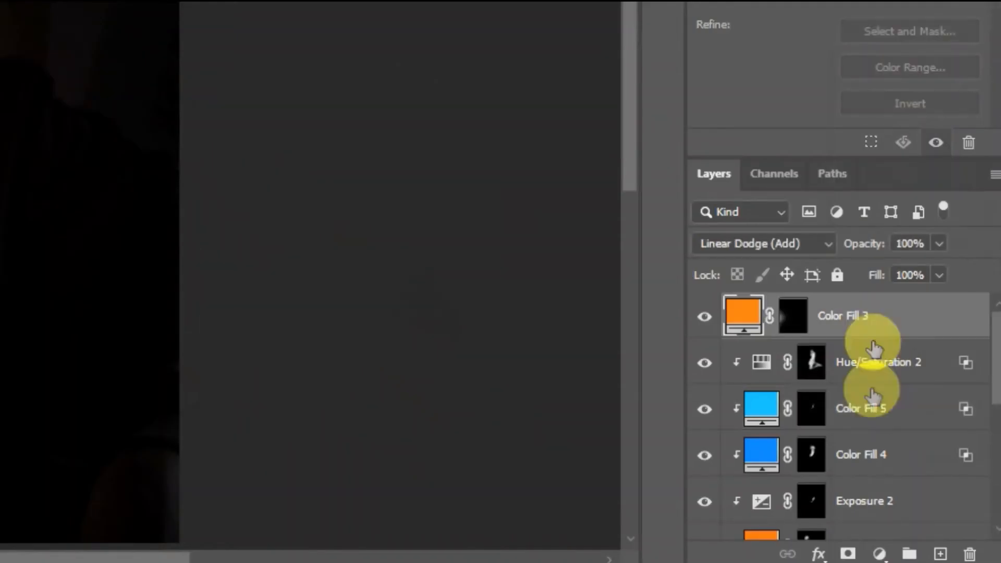
{"action": "left_click", "coordinate": [885, 554]}
{"action": "left_click", "coordinate": [883, 161]}
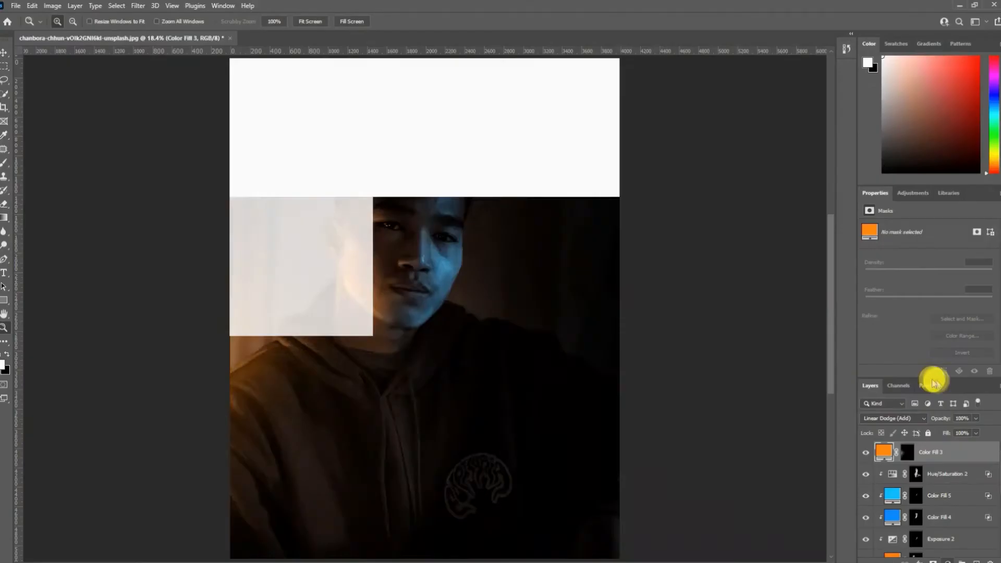
{"action": "left_click", "coordinate": [723, 196]}
{"action": "left_click", "coordinate": [711, 137]}
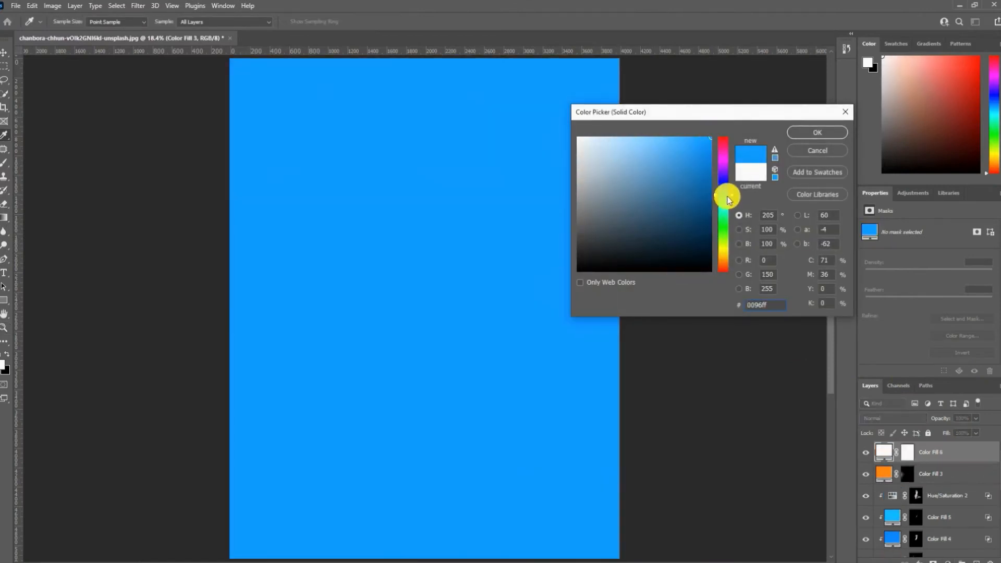
{"action": "left_click_drag", "start_coordinate": [723, 196], "coordinate": [724, 197]}
{"action": "left_click", "coordinate": [798, 131]}
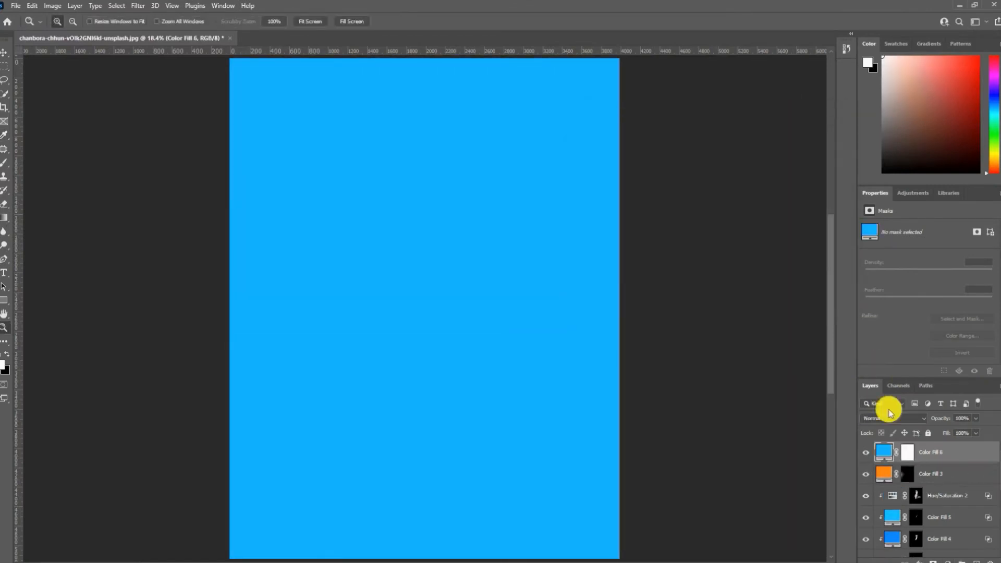
{"action": "left_click", "coordinate": [889, 417]}
{"action": "left_click", "coordinate": [886, 410]}
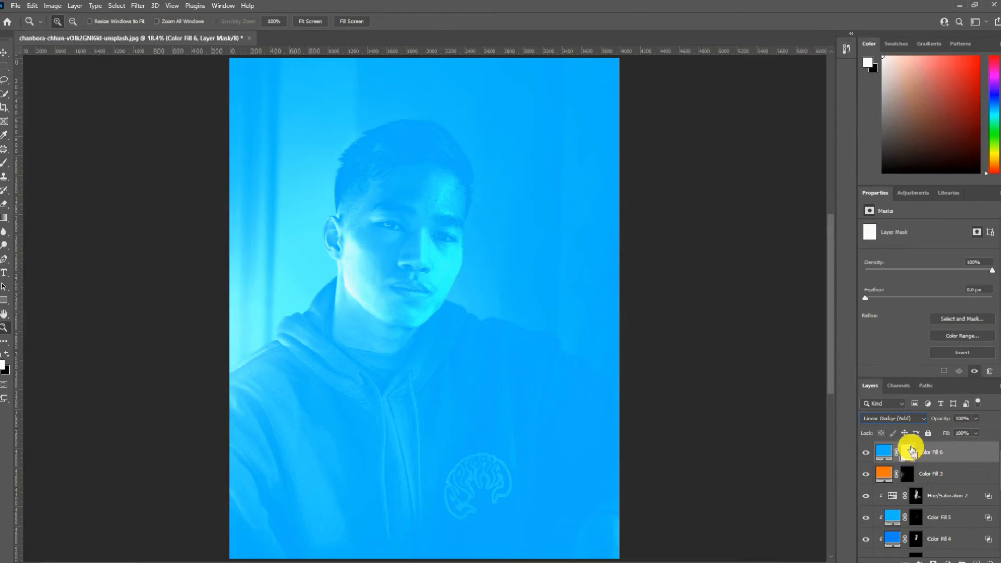
- Invert the Color Fill 6 mask and paint a soft blue glow on the wall by the shadowed shoulder with a 3630 px white brush
{"action": "key", "text": "ctrl+i"}
{"action": "left_click", "coordinate": [6, 165]}
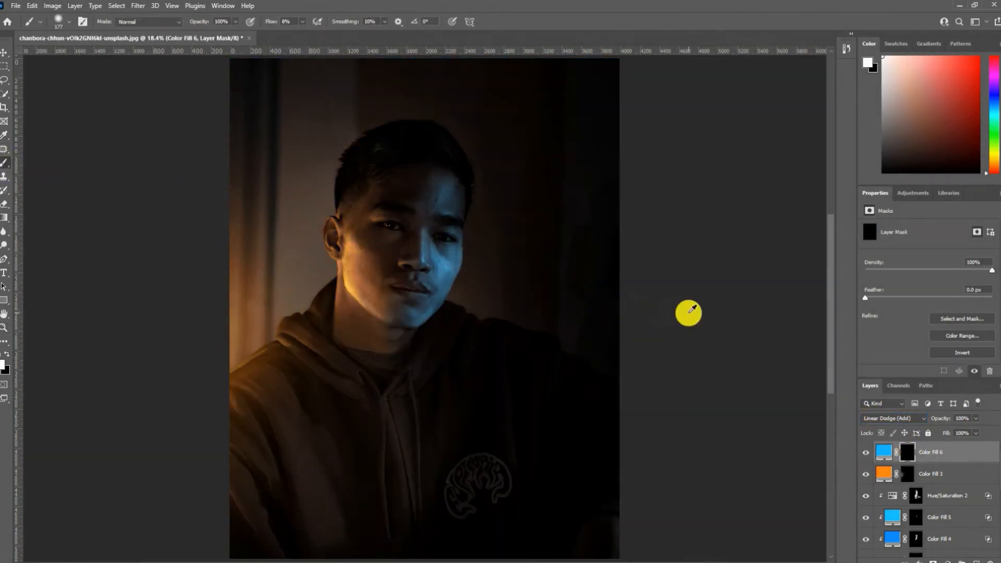
{"action": "left_click_drag", "start_coordinate": [556, 316], "coordinate": [649, 322]}
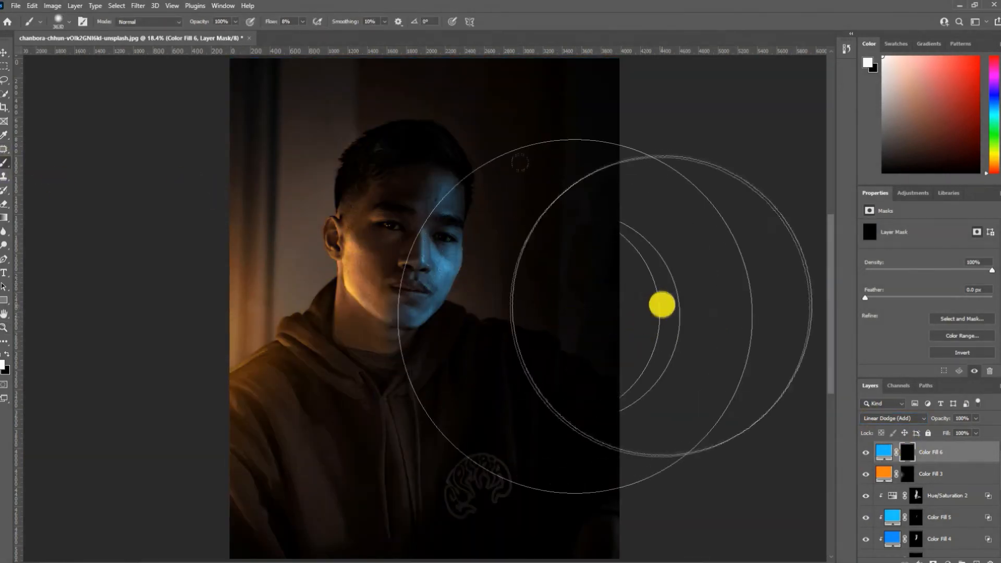
{"action": "left_click", "coordinate": [632, 297]}
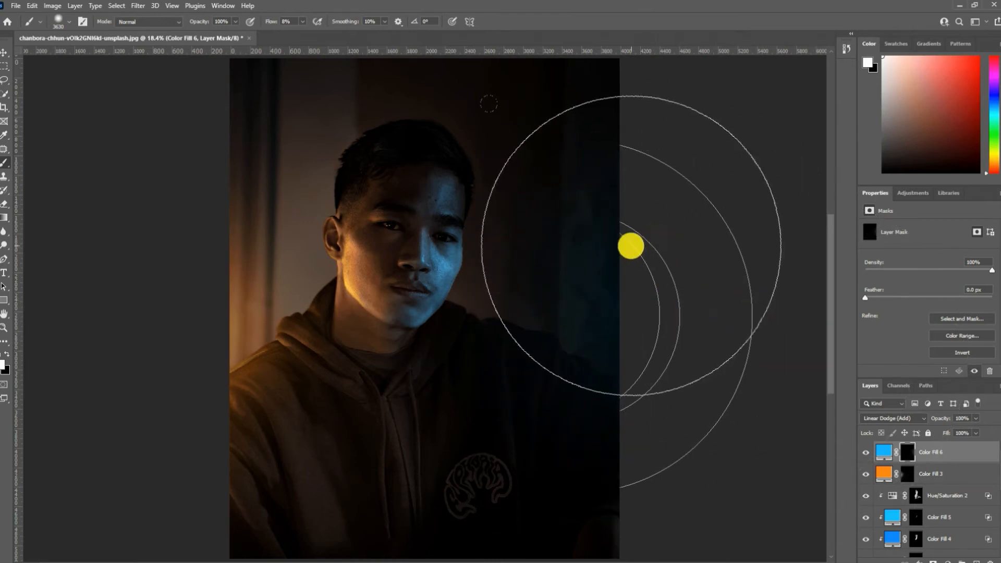
- Flatten the brush tip into an ellipse, rotate it to -11°, and try it over the glow beside the face
{"action": "right_click", "coordinate": [610, 298]}
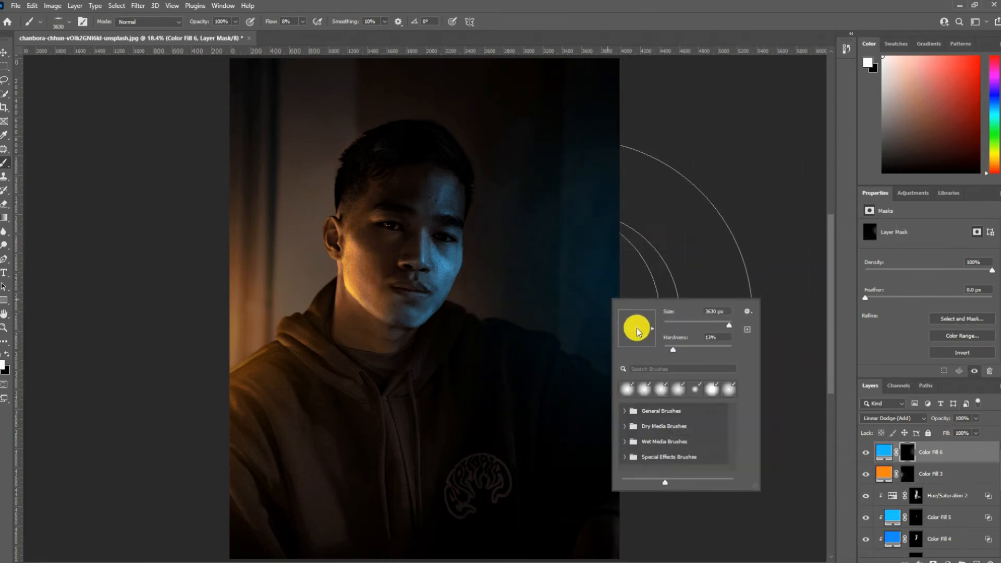
{"action": "left_click", "coordinate": [564, 267]}
{"action": "left_click", "coordinate": [563, 267]}
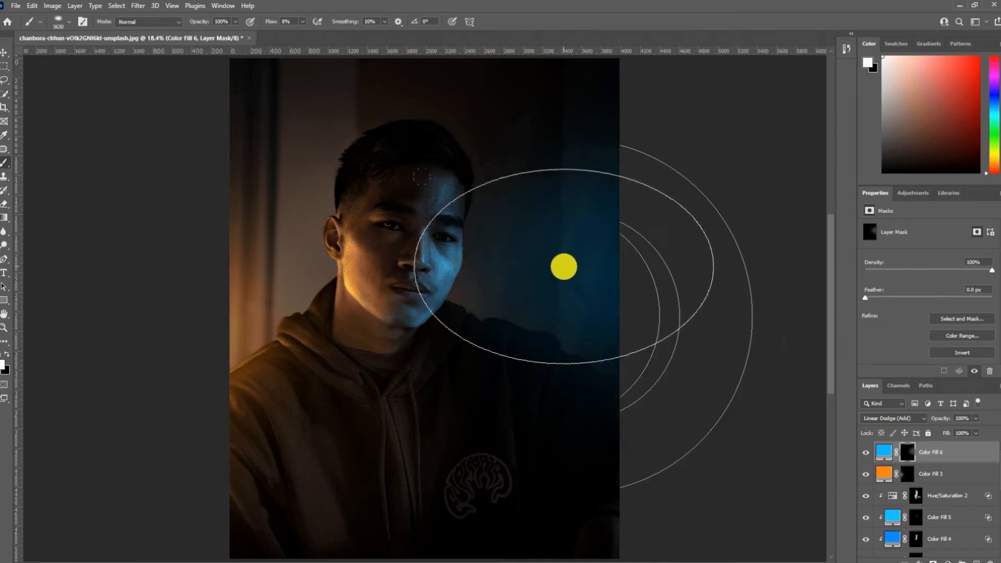
{"action": "right_click", "coordinate": [632, 279]}
{"action": "right_click", "coordinate": [558, 303]}
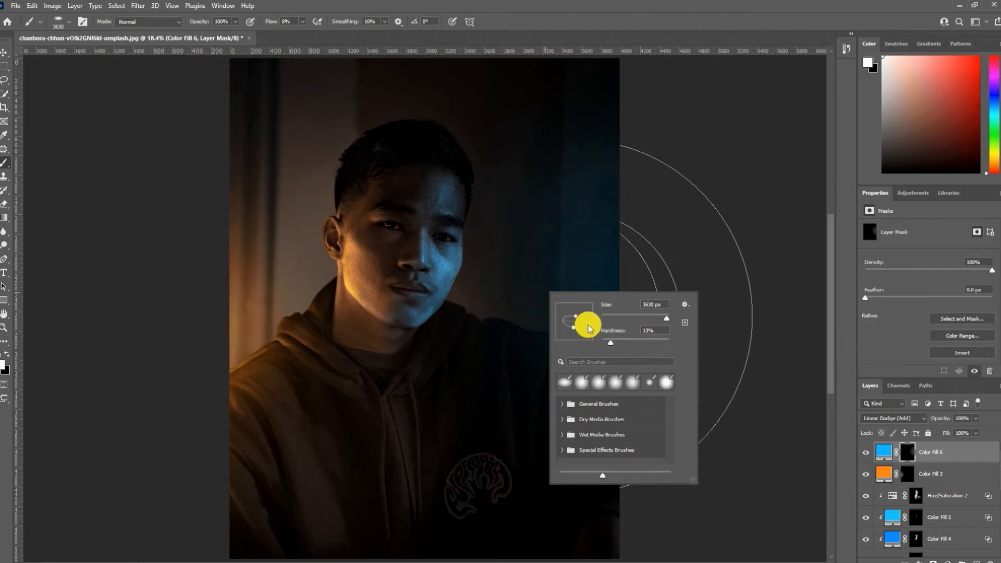
{"action": "left_click", "coordinate": [514, 291]}
{"action": "left_click", "coordinate": [512, 294]}
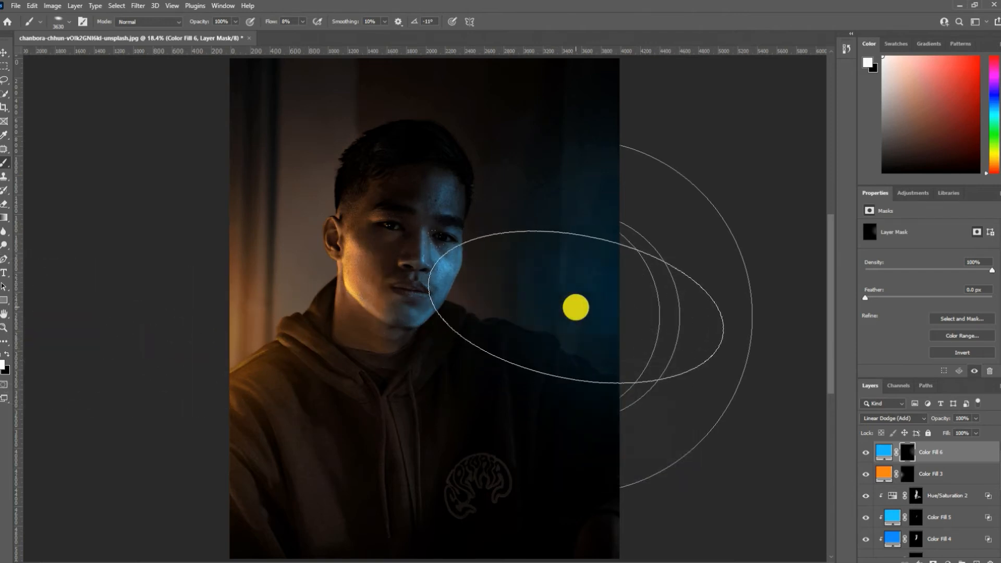
- Build up the blue glow above the shoulder and along the picture's edge on the Color Fill 6 mask with smaller brush sizes
{"action": "left_click", "coordinate": [623, 315]}
{"action": "left_click_drag", "start_coordinate": [582, 318], "coordinate": [489, 317]}
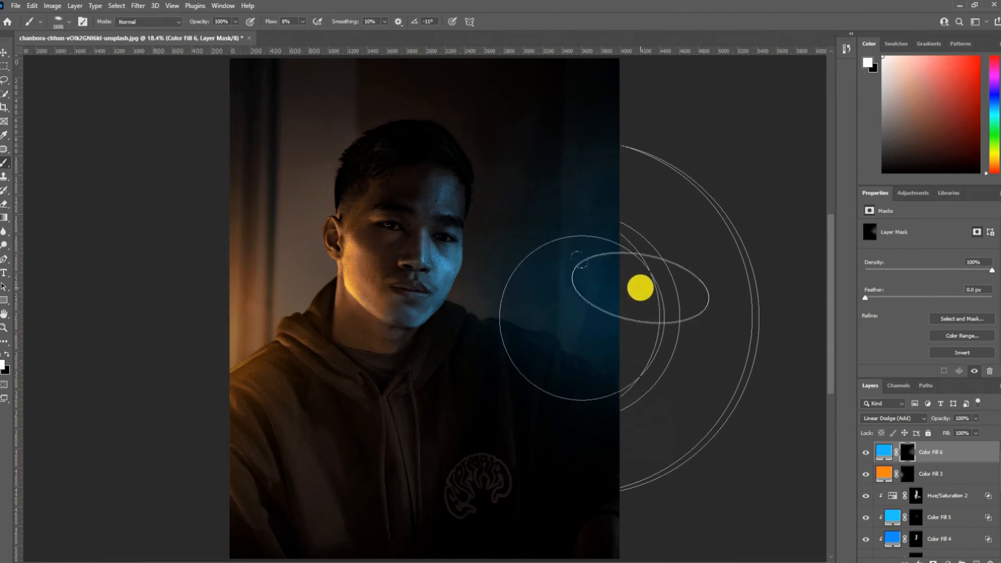
{"action": "mouse_move", "coordinate": [641, 288]}
{"action": "left_mouse_down"}
{"action": "mouse_move", "coordinate": [645, 340]}
{"action": "mouse_move", "coordinate": [684, 331]}
{"action": "mouse_move", "coordinate": [688, 320]}
{"action": "mouse_move", "coordinate": [666, 293]}
{"action": "mouse_move", "coordinate": [642, 380]}
{"action": "mouse_move", "coordinate": [658, 385]}
{"action": "mouse_move", "coordinate": [671, 344]}
{"action": "mouse_move", "coordinate": [674, 424]}
{"action": "left_mouse_up"}
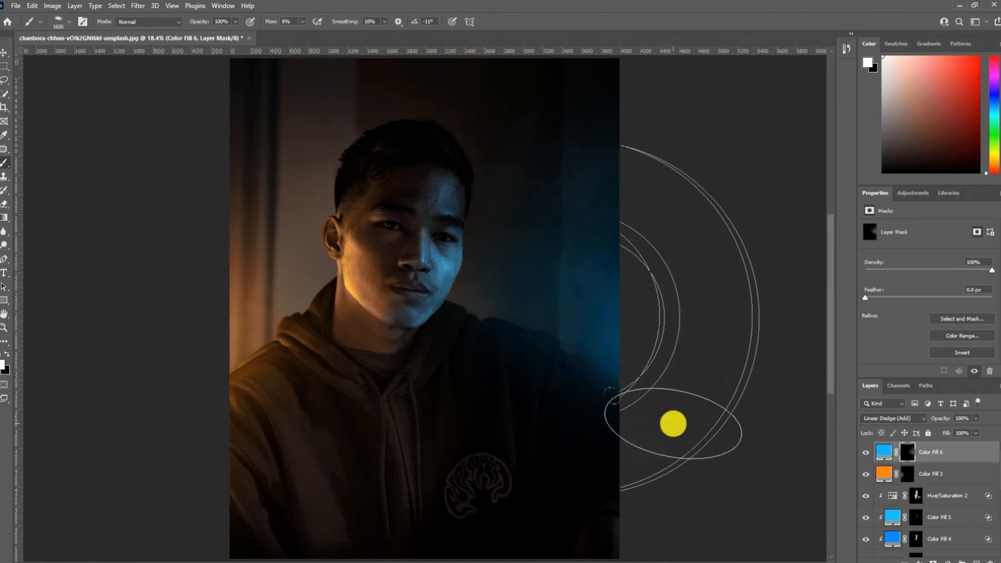
- Restore a round brush tip and paint the Hue/Saturation 2 mask over the hoodie's neckline and drawstrings
{"action": "left_click", "coordinate": [976, 498]}
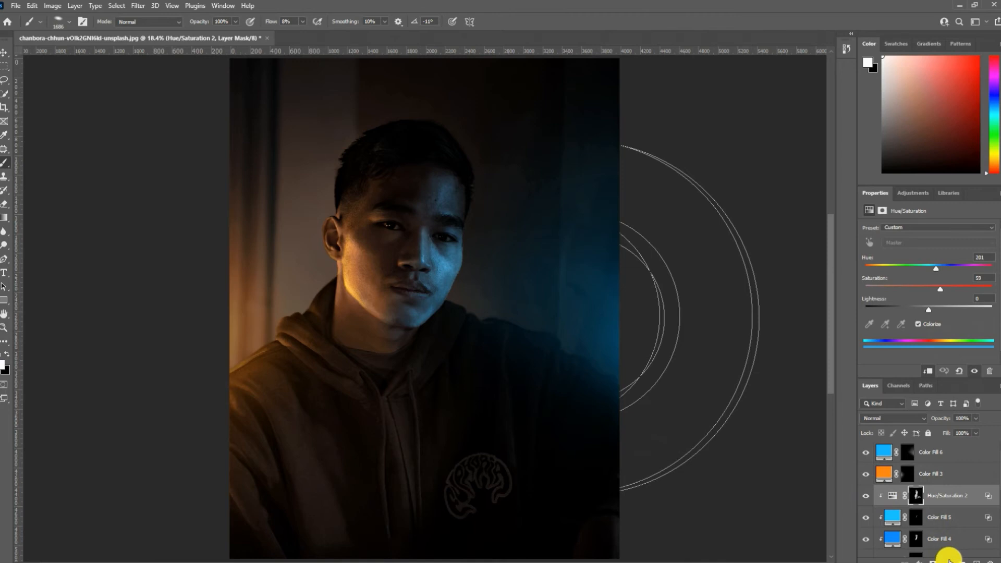
{"action": "left_click", "coordinate": [949, 561]}
{"action": "left_click", "coordinate": [915, 497]}
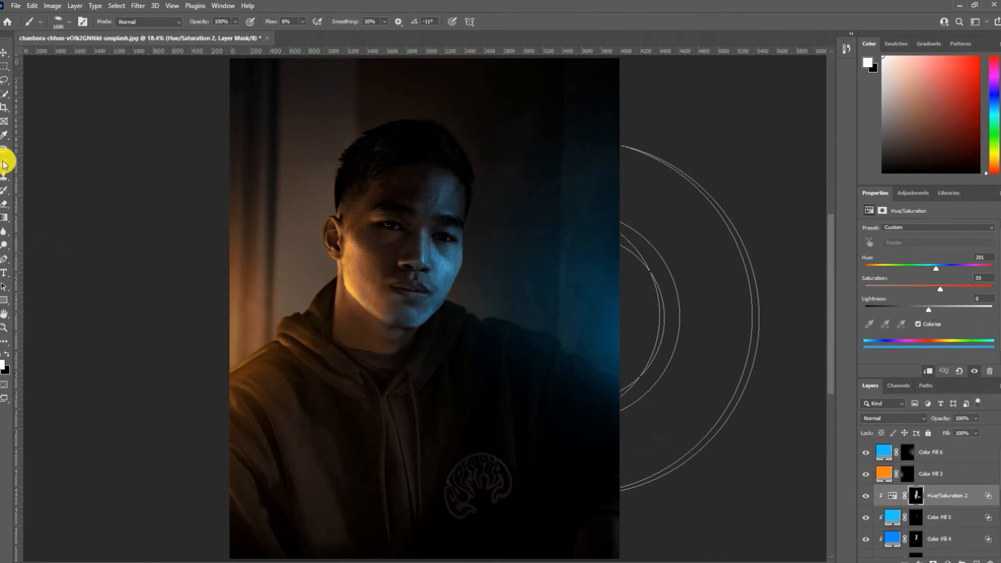
{"action": "right_click", "coordinate": [402, 409]}
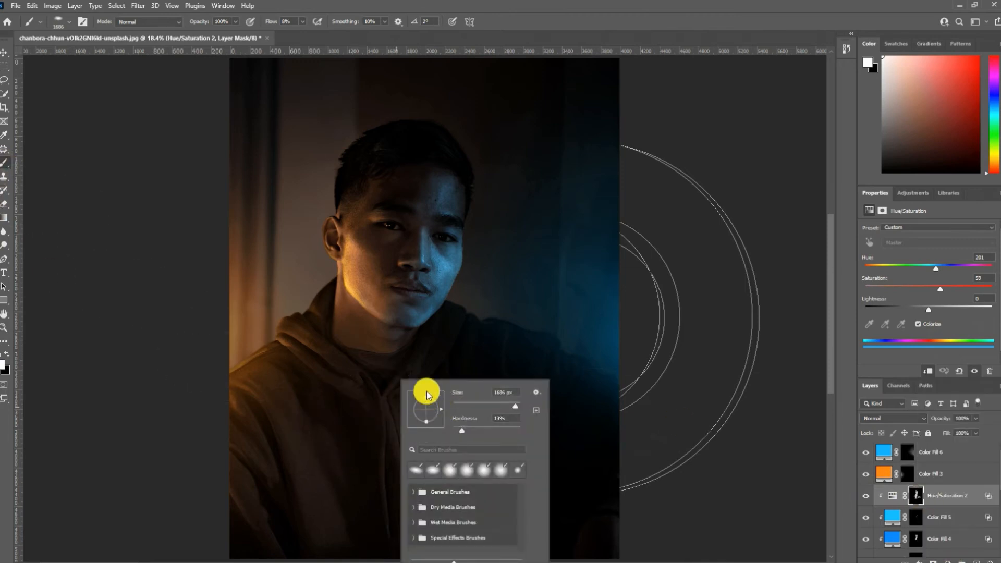
{"action": "left_click", "coordinate": [327, 436]}
{"action": "key", "text": "x"}
{"action": "left_click_drag", "start_coordinate": [399, 443], "coordinate": [371, 438]}
{"action": "key", "text": "x"}
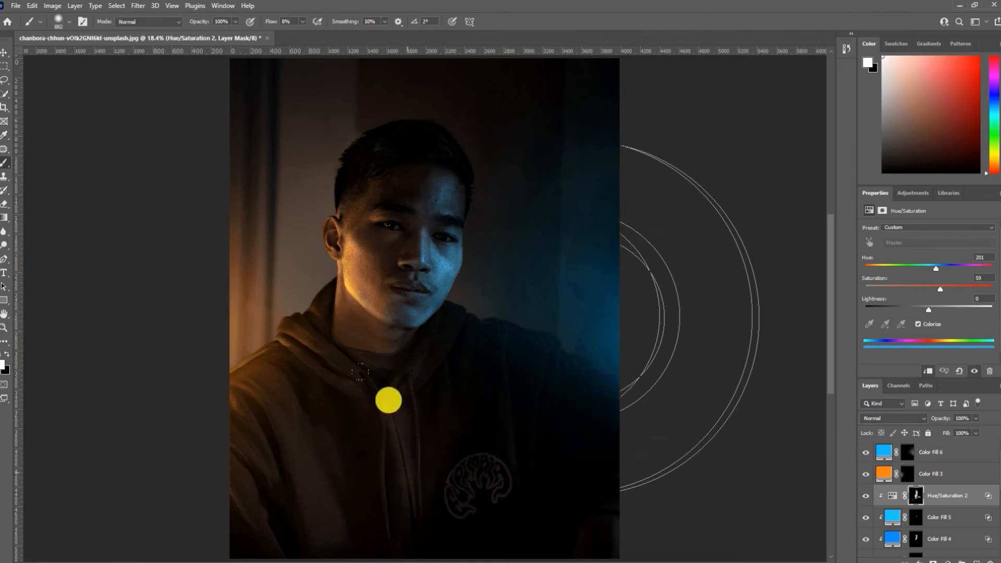
- Brush blue light in white over the front of the hoodie on the Color Fill 4 mask, with the flow at 21%
{"action": "left_click", "coordinate": [916, 537]}
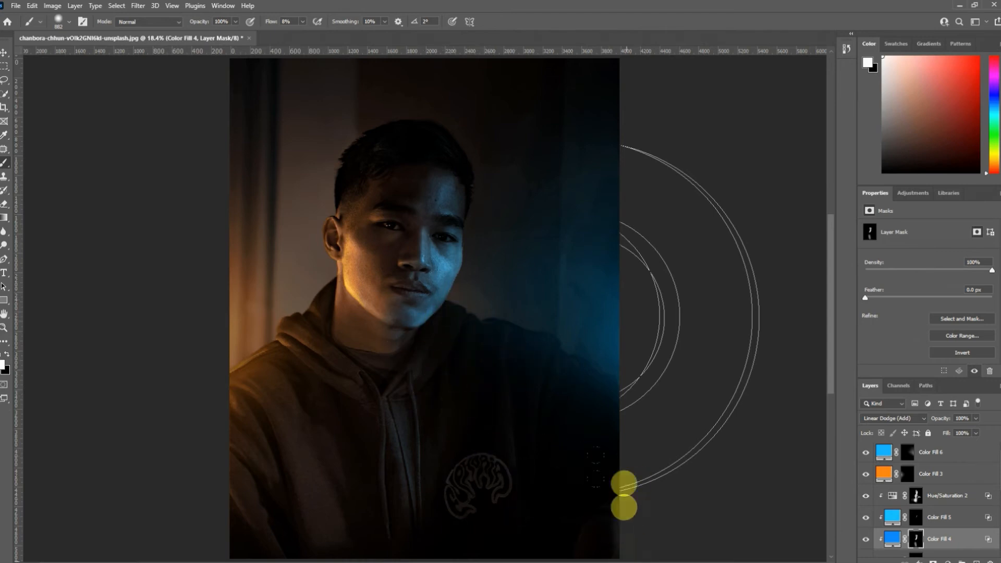
{"action": "mouse_move", "coordinate": [301, 473]}
{"action": "left_mouse_down"}
{"action": "mouse_move", "coordinate": [304, 516]}
{"action": "mouse_move", "coordinate": [336, 533]}
{"action": "left_mouse_up"}
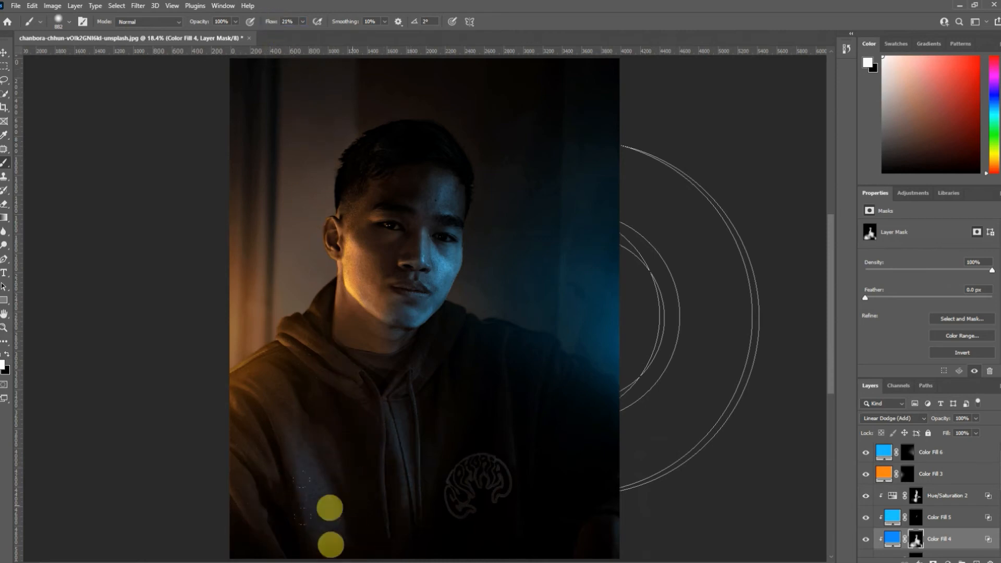
- Brush lighter blue highlights over the hoodie's drawstrings, chest folds and logo on the Color Fill 5 mask, undoing the overly broad stroke
{"action": "left_click", "coordinate": [917, 518]}
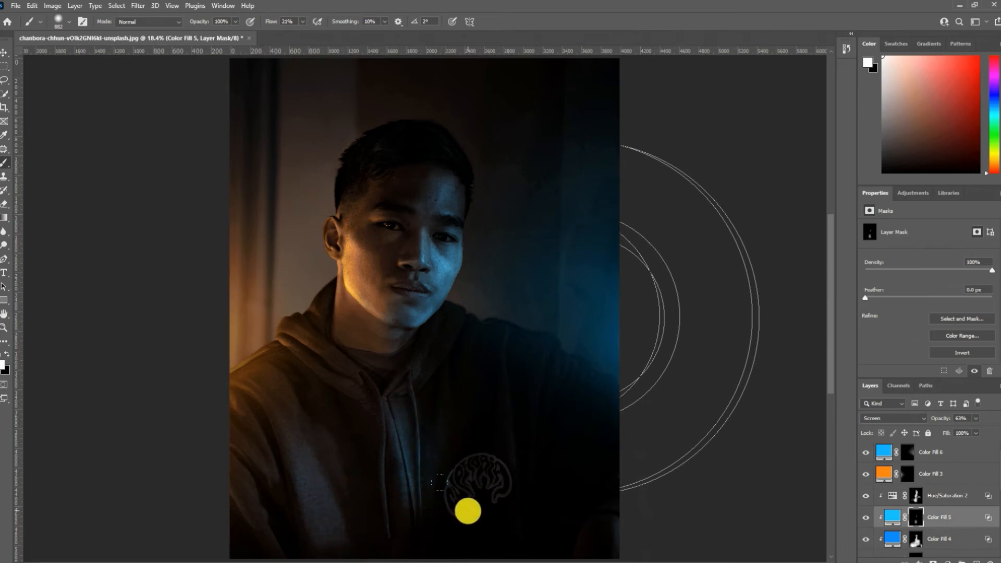
{"action": "left_click_drag", "start_coordinate": [396, 435], "coordinate": [410, 485]}
{"action": "left_click_drag", "start_coordinate": [310, 470], "coordinate": [326, 521]}
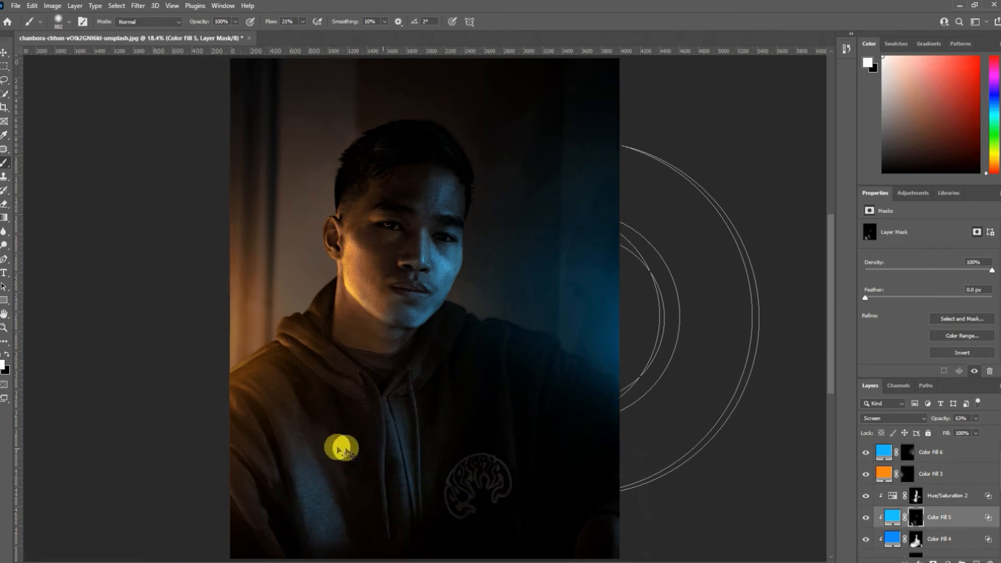
{"action": "key", "text": "ctrl+z"}
{"action": "left_click_drag", "start_coordinate": [313, 476], "coordinate": [294, 475]}
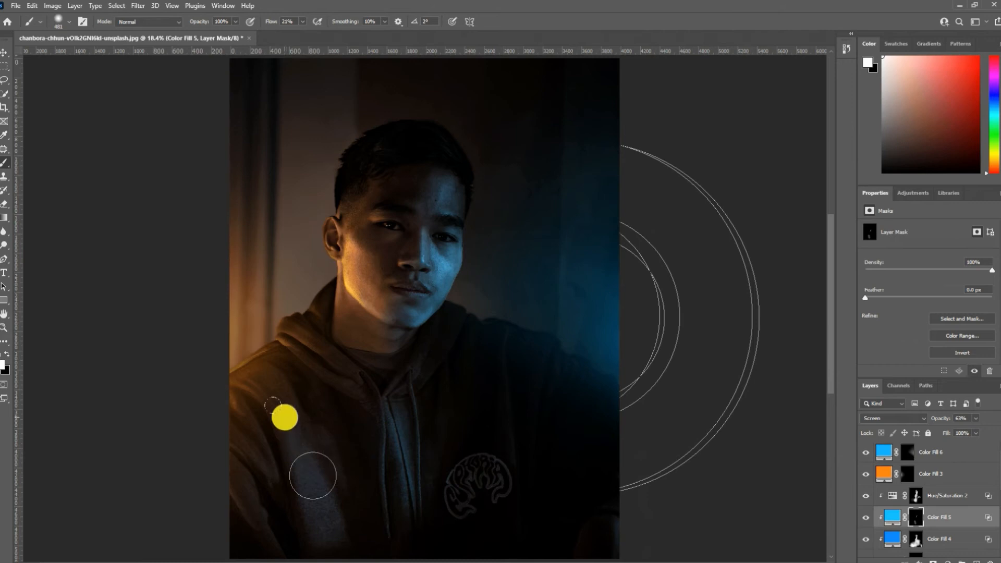
{"action": "left_click_drag", "start_coordinate": [284, 415], "coordinate": [328, 547]}
{"action": "left_click_drag", "start_coordinate": [451, 499], "coordinate": [474, 498]}
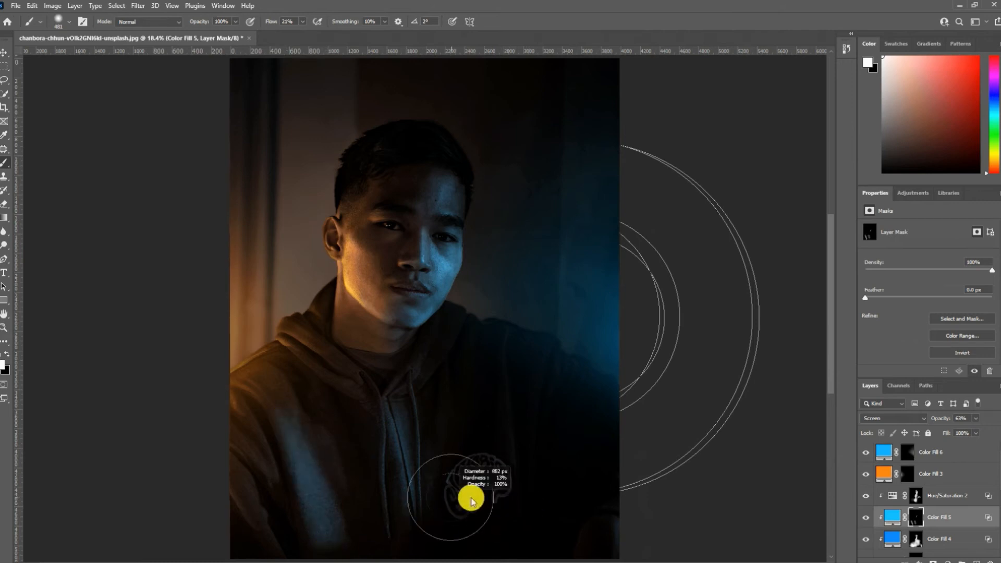
{"action": "key", "text": "x"}
{"action": "left_click_drag", "start_coordinate": [279, 503], "coordinate": [274, 395]}
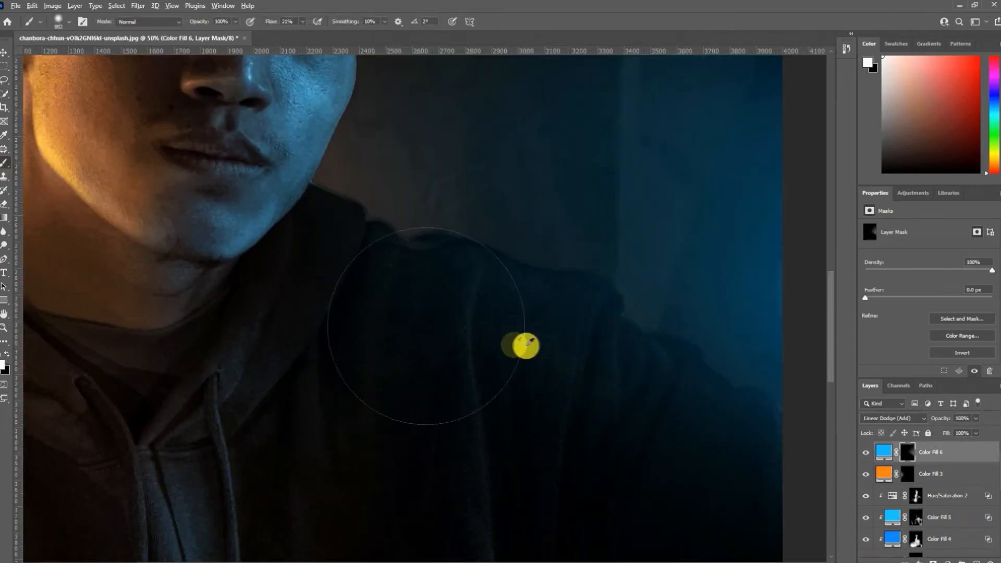
- Brush thin blue rim light along the hoodie's shoulder outline and sleeve folds on the Color Fill 6 mask, in white at 4% flow
{"action": "mouse_move", "coordinate": [526, 346]}
{"action": "left_mouse_down"}
{"action": "mouse_move", "coordinate": [421, 336]}
{"action": "mouse_move", "coordinate": [481, 285]}
{"action": "mouse_move", "coordinate": [462, 336]}
{"action": "left_mouse_up"}
{"action": "key", "text": "ctrl+z"}
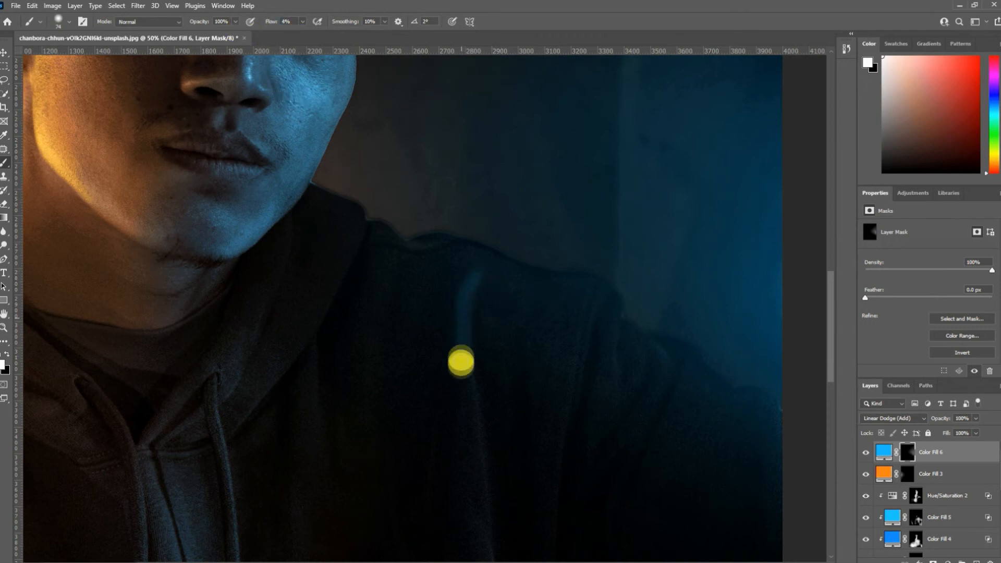
{"action": "left_click_drag", "start_coordinate": [478, 455], "coordinate": [493, 537]}
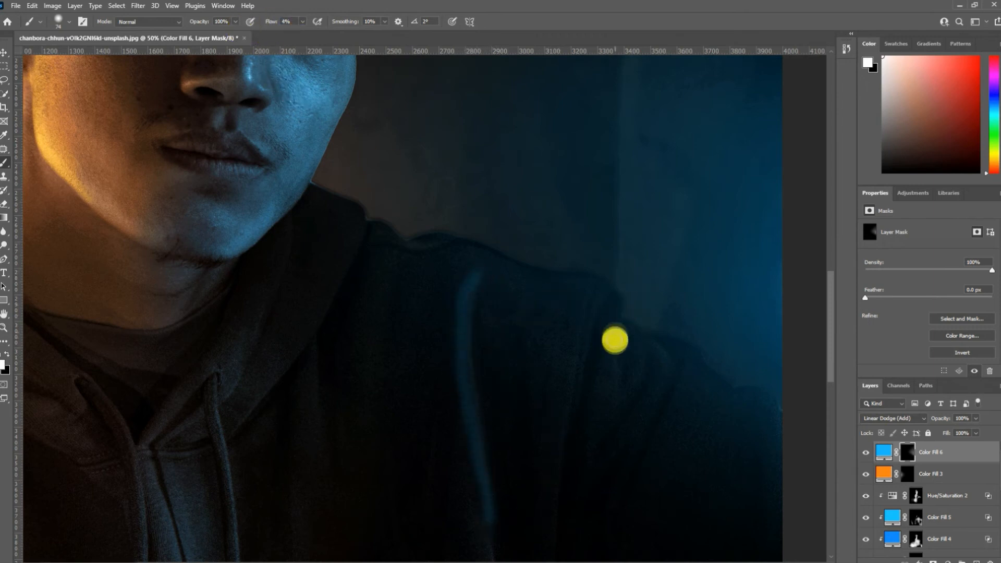
{"action": "left_click_drag", "start_coordinate": [645, 371], "coordinate": [661, 411]}
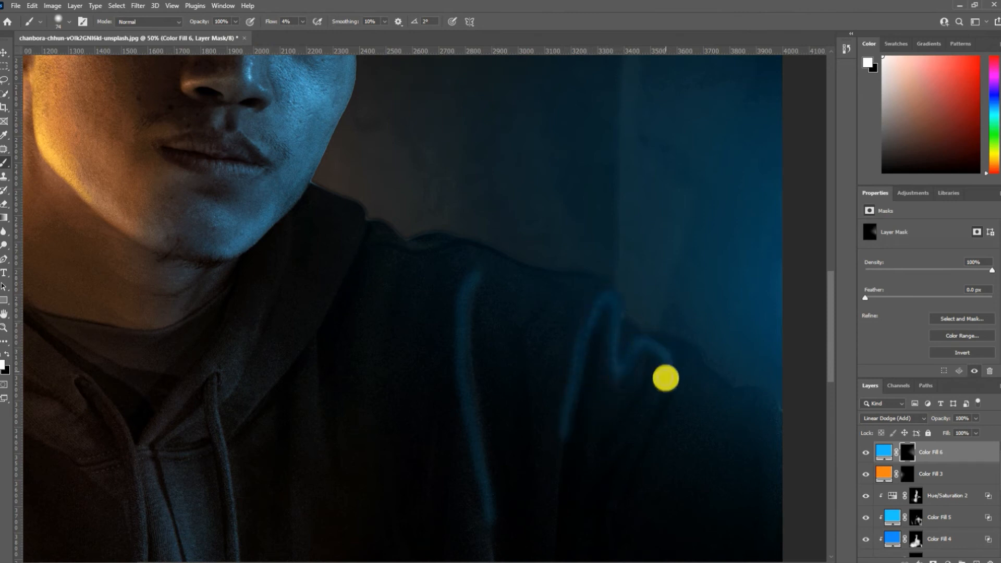
{"action": "left_click_drag", "start_coordinate": [629, 330], "coordinate": [680, 355]}
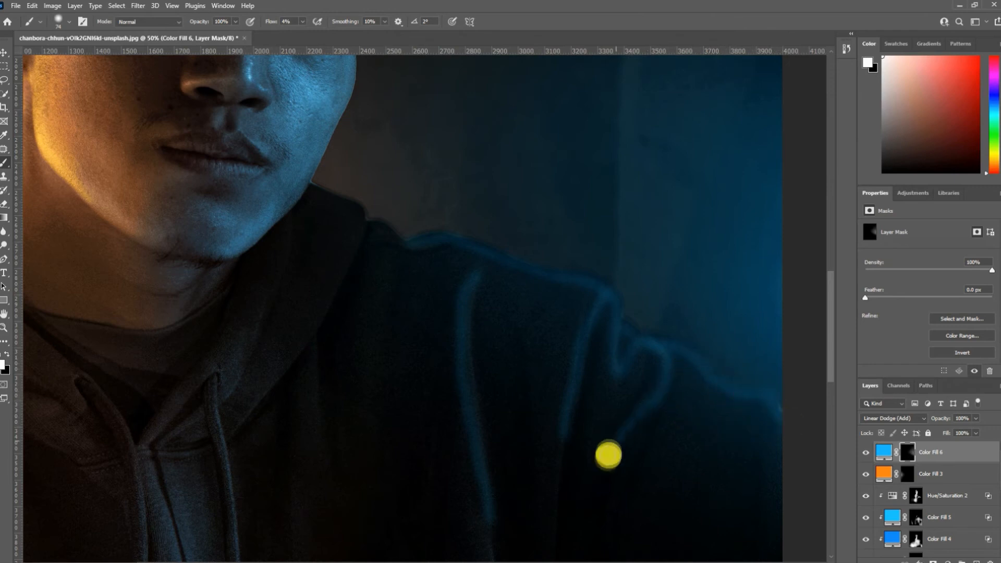
- Extend the blue fold lines down the hoodie's chest past the logo on the Color Fill 6 mask, undoing the misplaced stroke
{"action": "left_click_drag", "start_coordinate": [528, 489], "coordinate": [556, 392]}
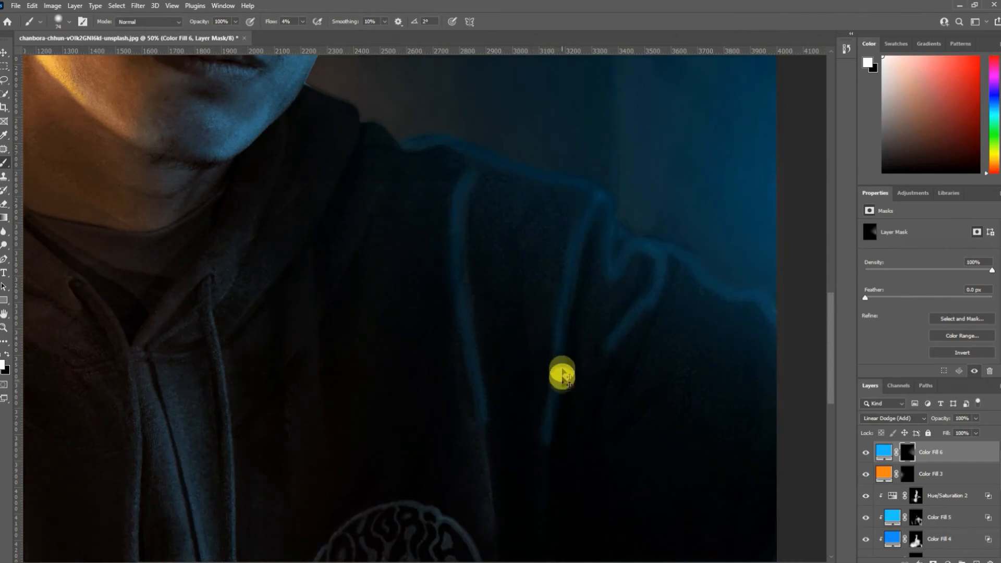
{"action": "key", "text": "ctrl+z"}
{"action": "left_click_drag", "start_coordinate": [538, 490], "coordinate": [530, 295]}
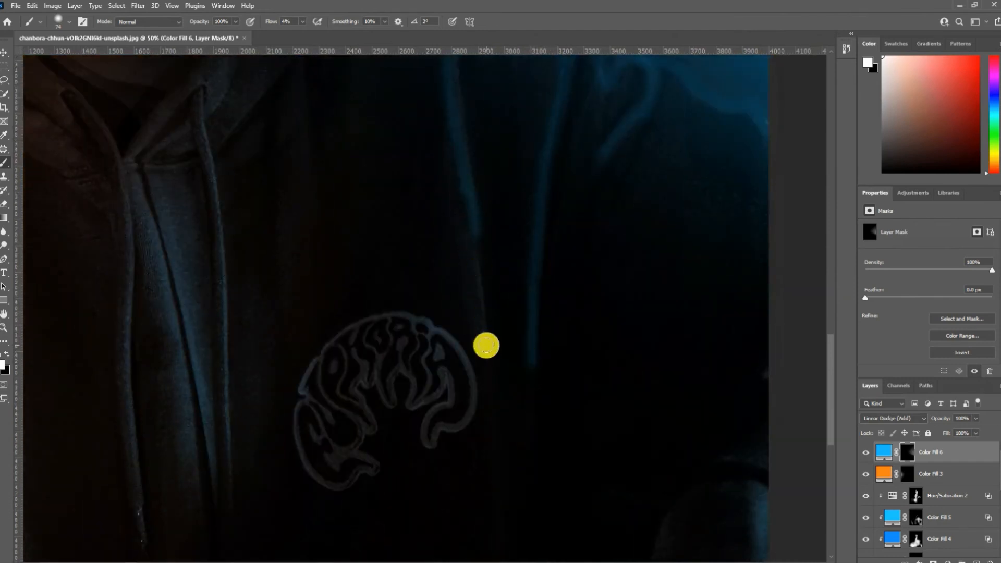
{"action": "left_click_drag", "start_coordinate": [481, 250], "coordinate": [494, 446]}
{"action": "left_click_drag", "start_coordinate": [488, 248], "coordinate": [528, 249]}
- Soften the blue fold lines on the Color Fill 6 mask with a larger soft brush in black, checking the whole picture
{"action": "key", "text": "x"}
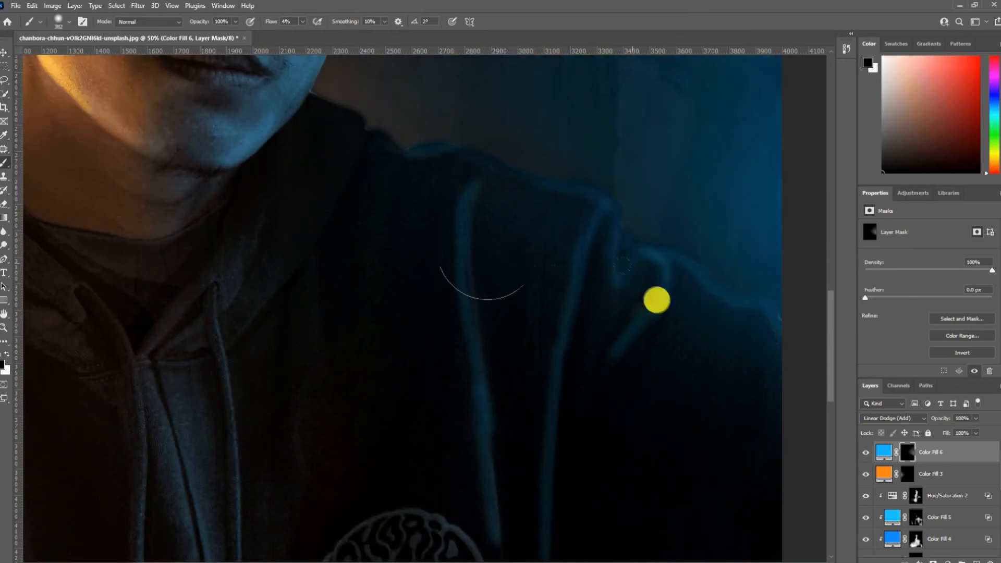
{"action": "left_click_drag", "start_coordinate": [532, 494], "coordinate": [527, 376]}
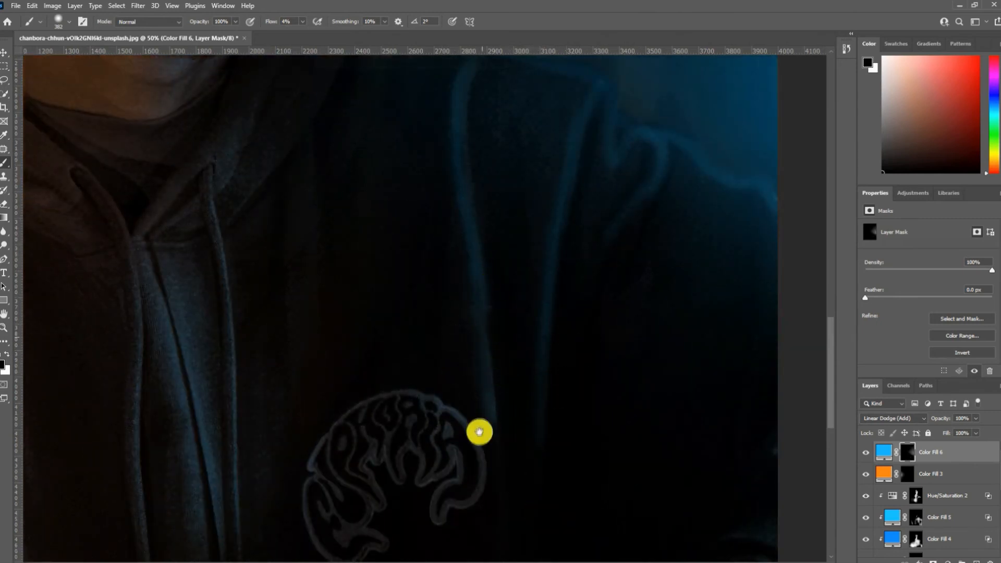
{"action": "scroll", "coordinate": [430, 340], "scroll_direction": "up", "scroll_amount": 3}
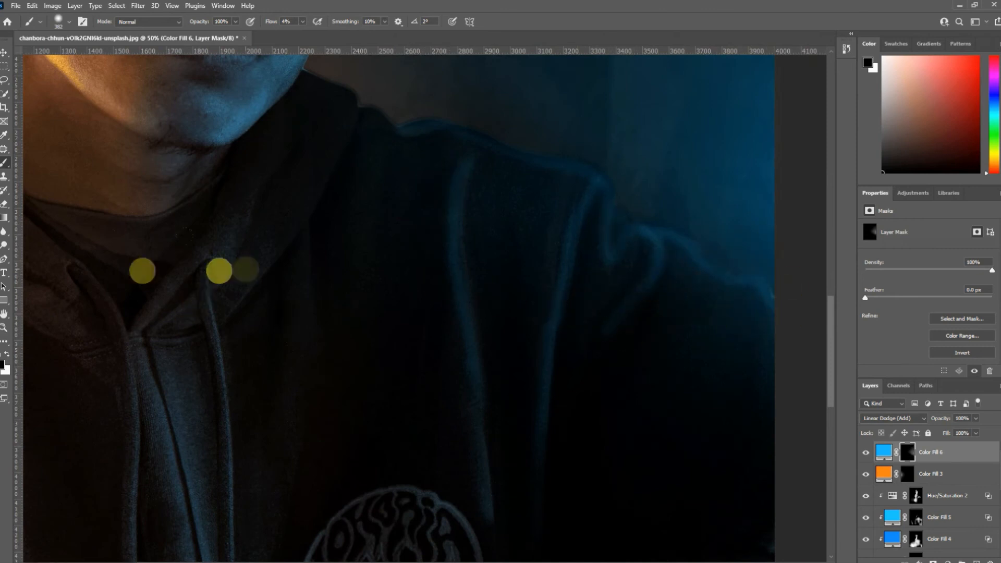
{"action": "left_click", "coordinate": [4, 329]}
{"action": "left_click", "coordinate": [318, 339]}
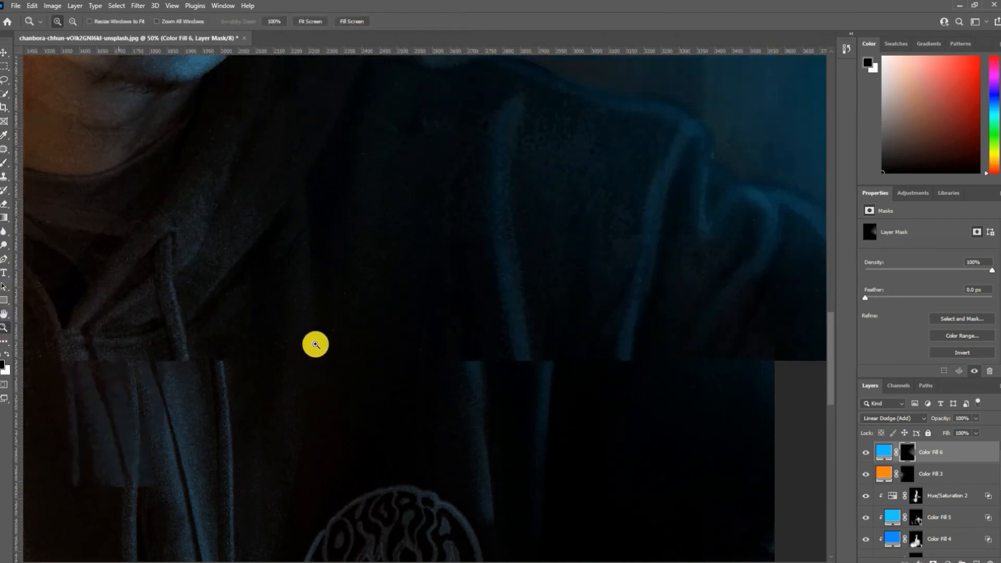
{"action": "right_click", "coordinate": [331, 339]}
{"action": "left_click", "coordinate": [341, 350]}
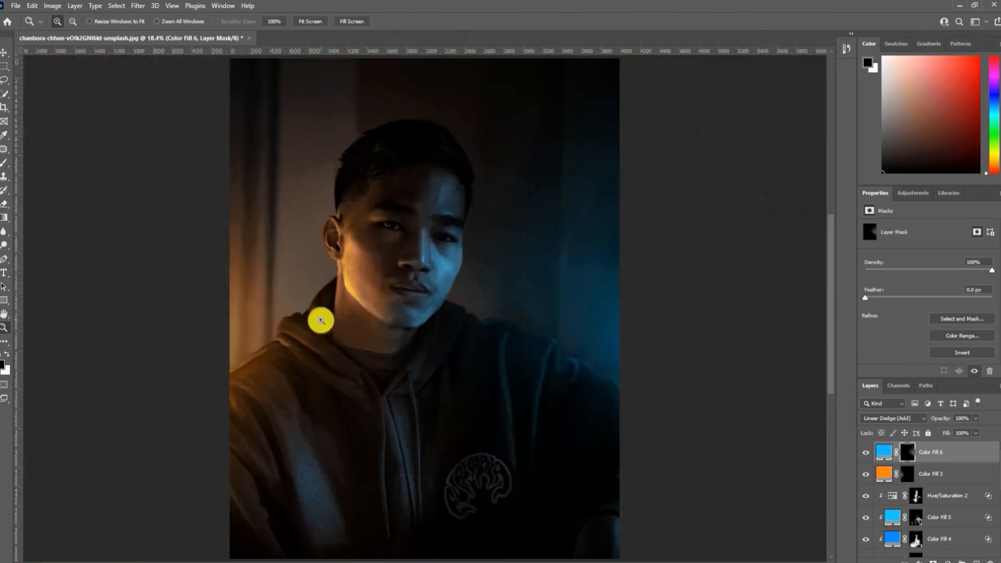
{"action": "left_click", "coordinate": [10, 167]}
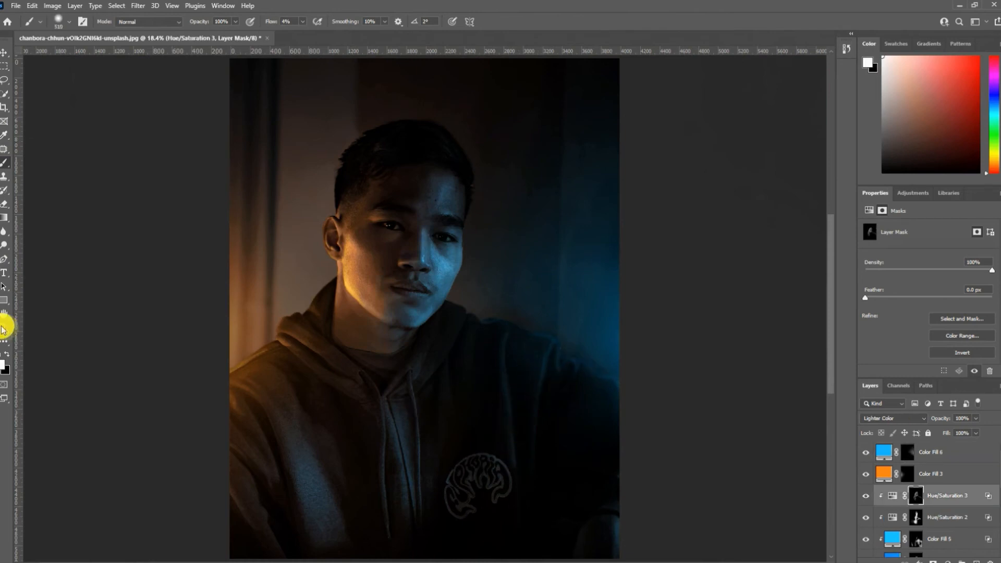
{"action": "left_click", "coordinate": [4, 328]}
{"action": "left_click", "coordinate": [374, 358], "text": "alt"}
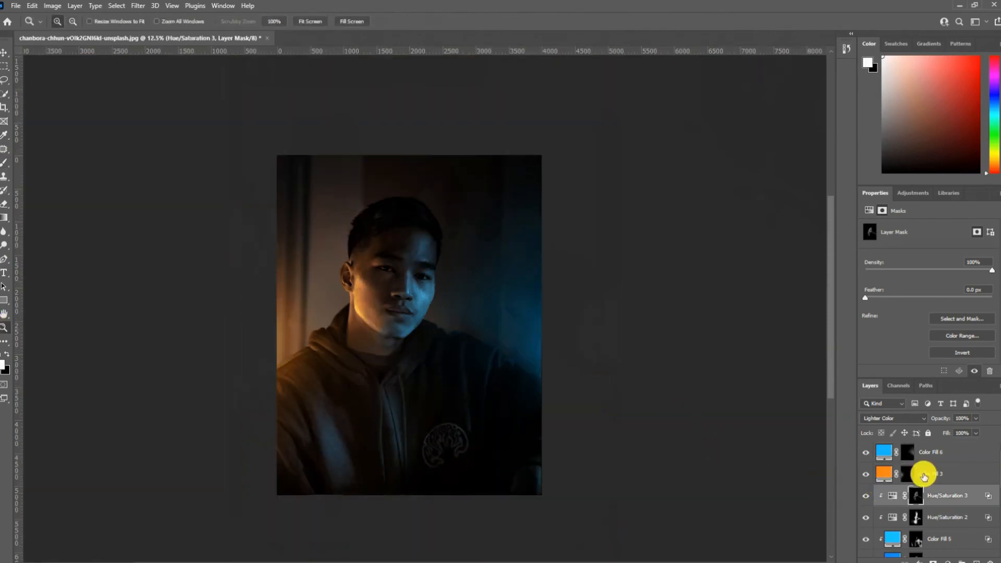
- Place the blue dust particle image above Color Fill 6 at about 2999% scale and blend it in Screen mode
{"action": "left_click", "coordinate": [941, 458]}
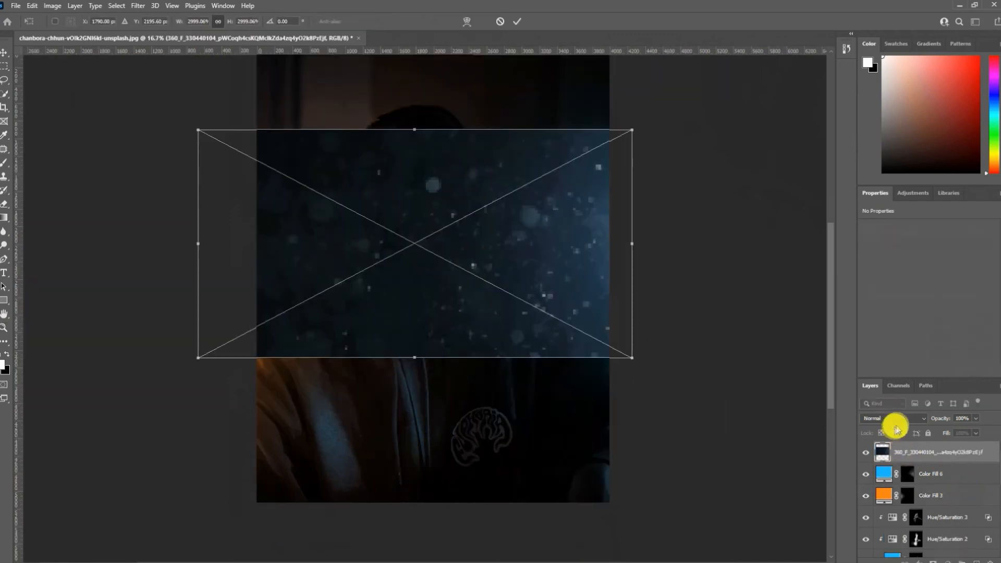
{"action": "left_click", "coordinate": [894, 418]}
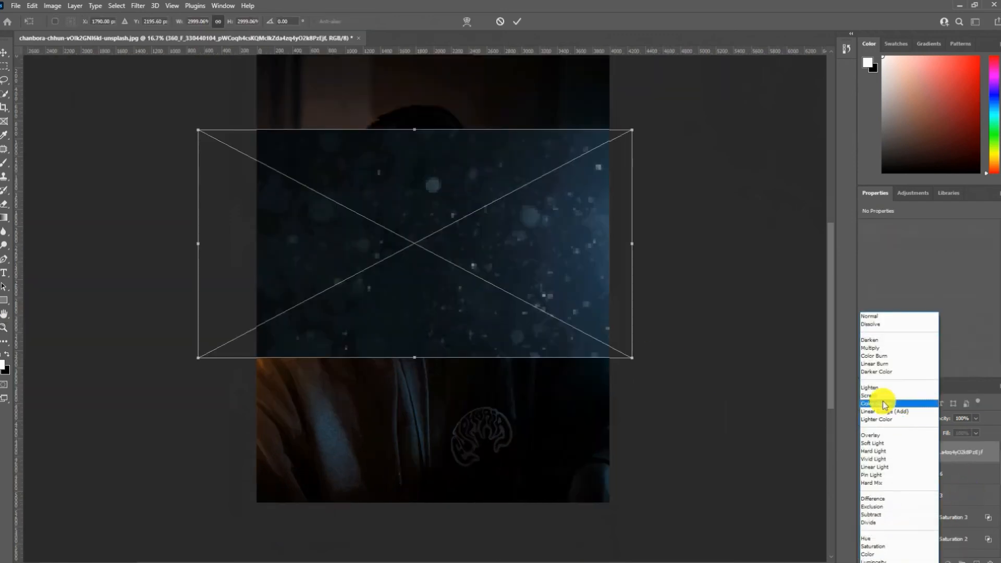
{"action": "left_click", "coordinate": [876, 398]}
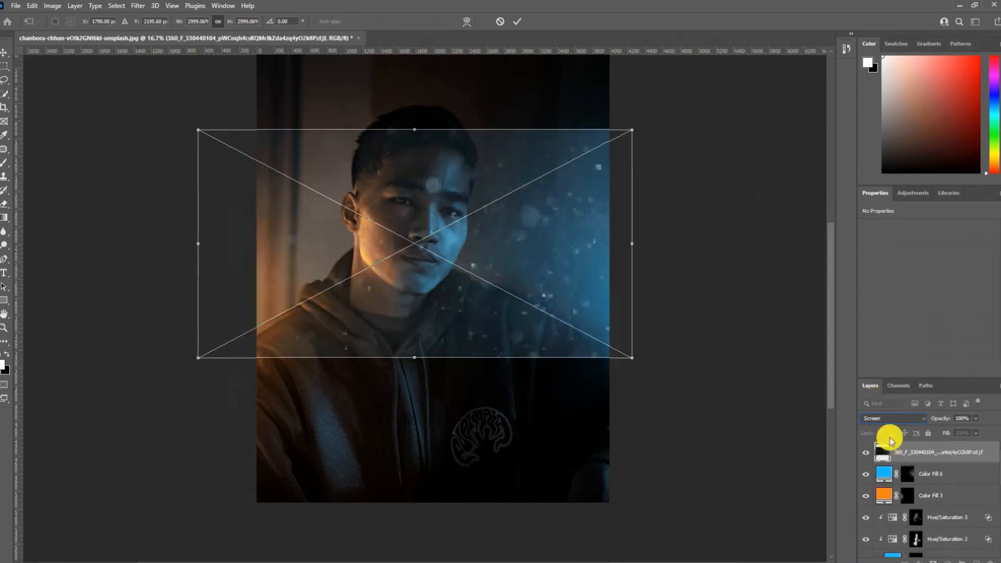
{"action": "left_click", "coordinate": [517, 21]}
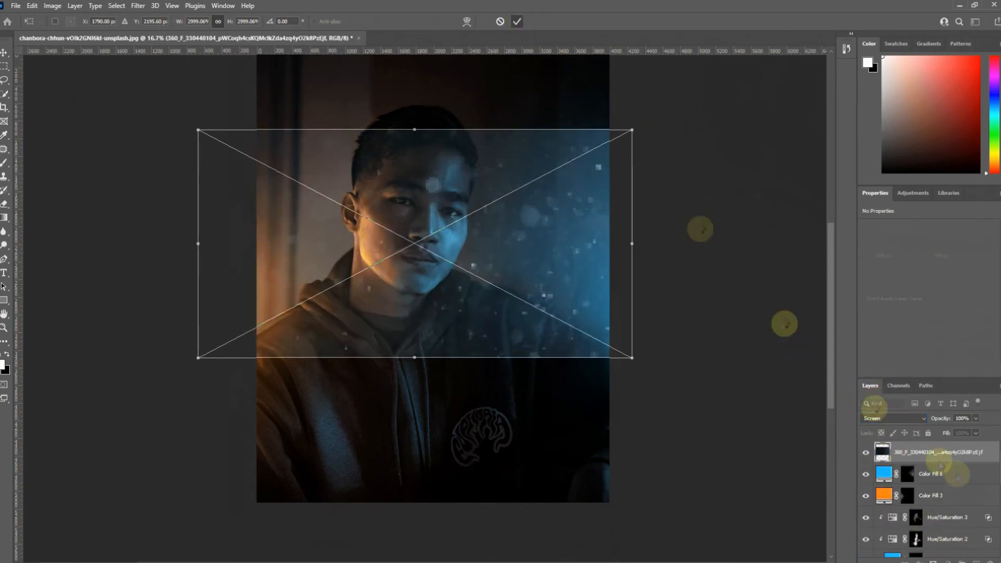
- Mask the dust particle layer and brush its particles softly into the blue-lit background beside the face
{"action": "left_click", "coordinate": [934, 561], "text": "alt"}
{"action": "key", "text": "b"}
{"action": "mouse_move", "coordinate": [609, 273]}
{"action": "left_mouse_down"}
{"action": "mouse_move", "coordinate": [549, 253]}
{"action": "mouse_move", "coordinate": [473, 299]}
{"action": "mouse_move", "coordinate": [577, 244]}
{"action": "mouse_move", "coordinate": [600, 248]}
{"action": "mouse_move", "coordinate": [588, 301]}
{"action": "mouse_move", "coordinate": [590, 264]}
{"action": "left_mouse_up"}
{"action": "key", "text": "x"}
{"action": "key", "text": "x"}
{"action": "mouse_move", "coordinate": [459, 273]}
{"action": "left_mouse_down"}
{"action": "mouse_move", "coordinate": [607, 145]}
{"action": "mouse_move", "coordinate": [627, 187]}
{"action": "left_mouse_up"}
{"action": "key", "text": "x"}
- Blend the inline_image_preview particle image in Screen mode, mask it, and brush particles into the golden side
{"action": "left_click", "coordinate": [880, 396]}
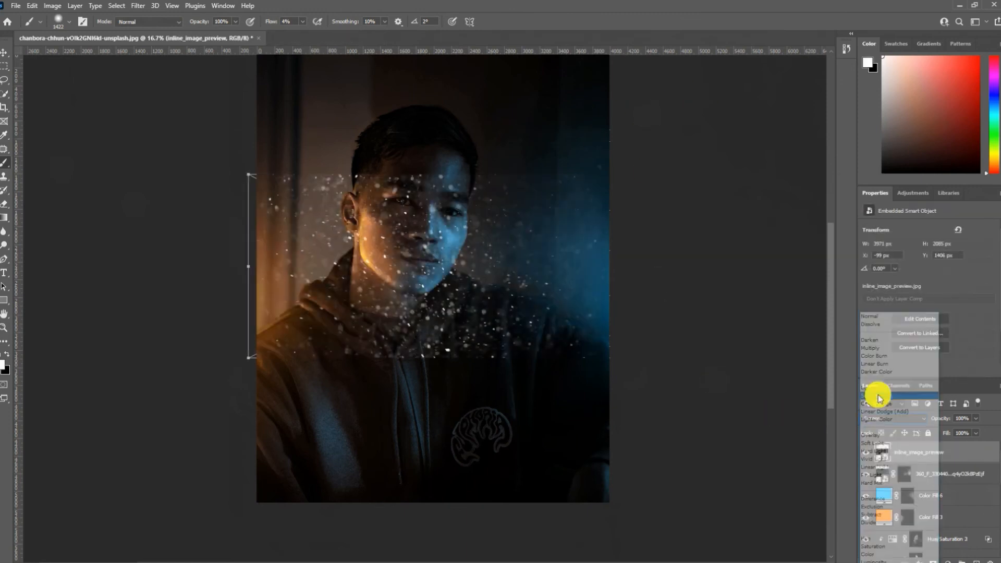
{"action": "left_click", "coordinate": [933, 561], "text": "alt"}
{"action": "mouse_move", "coordinate": [283, 260]}
{"action": "left_mouse_down"}
{"action": "mouse_move", "coordinate": [431, 360]}
{"action": "mouse_move", "coordinate": [257, 184]}
{"action": "left_mouse_up"}
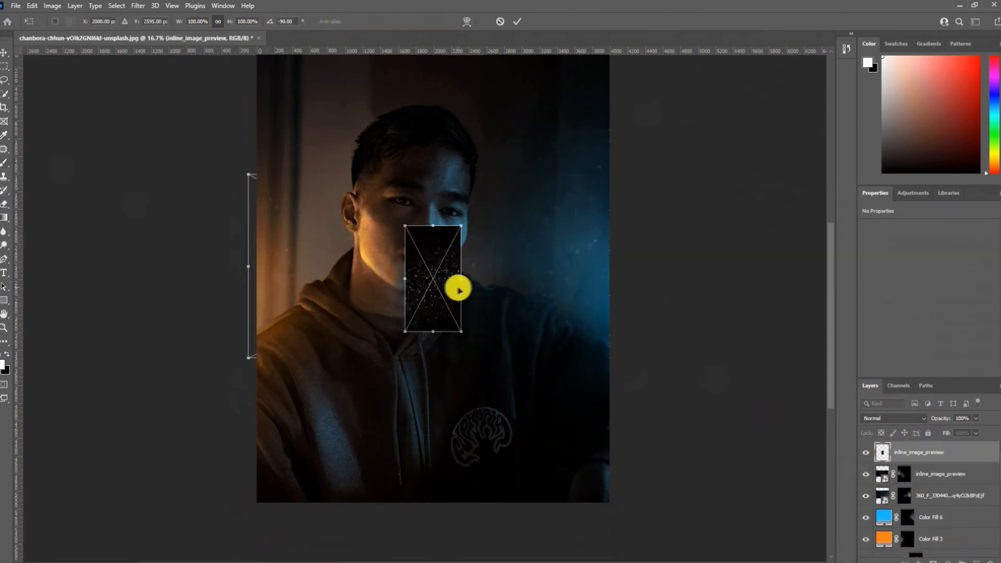
- Scale the second inline_image_preview image, rotated -90°, to 637.83% so it covers the portrait, and blend it in Screen mode
{"action": "left_click_drag", "start_coordinate": [460, 281], "coordinate": [761, 310]}
{"action": "left_click_drag", "start_coordinate": [663, 325], "coordinate": [517, 293]}
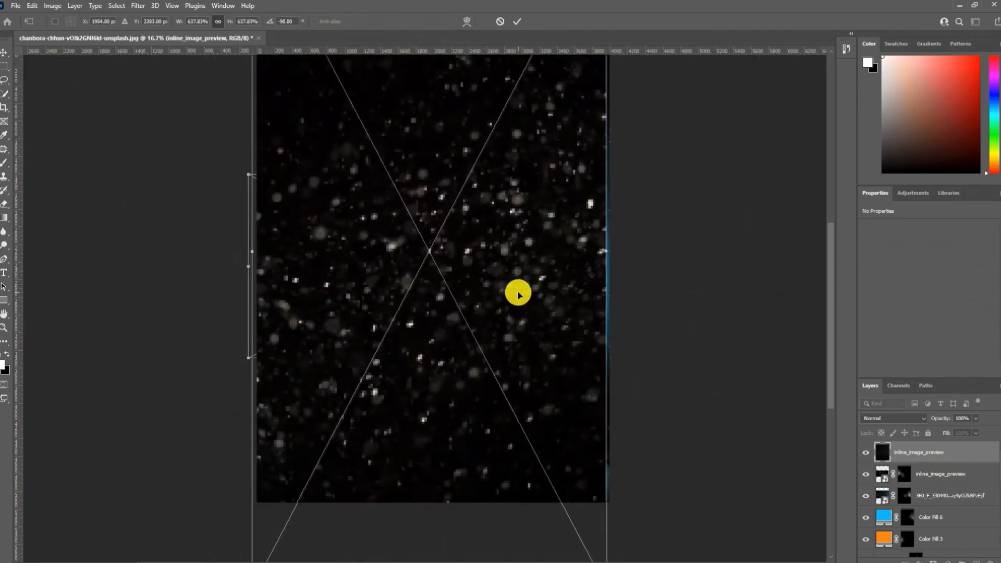
{"action": "left_click", "coordinate": [889, 418]}
{"action": "left_click", "coordinate": [881, 397]}
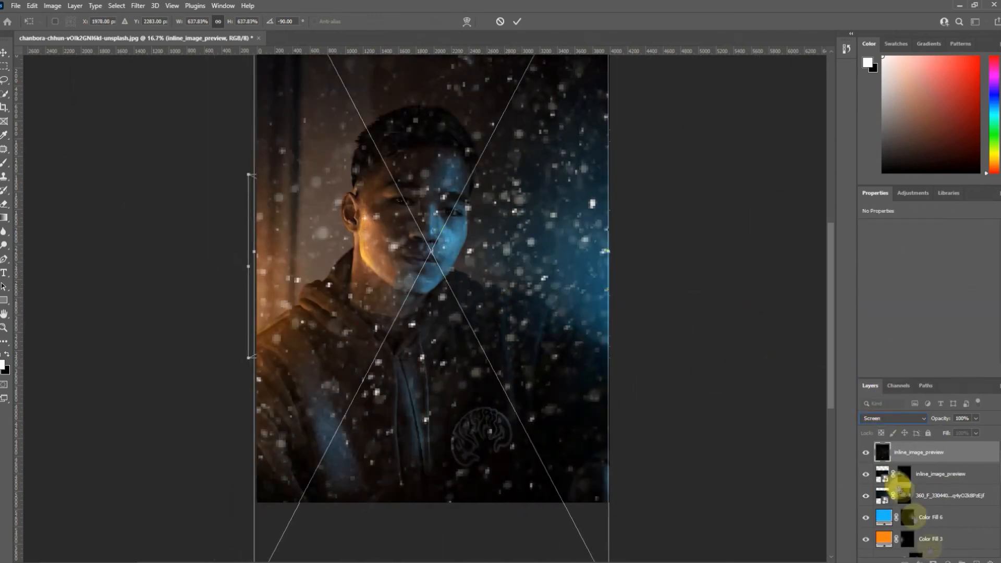
{"action": "key", "text": "Return"}
- Hide the rotated particle layer with a black mask and brush particles back lightly over both lit sides
{"action": "left_click", "coordinate": [934, 561]}
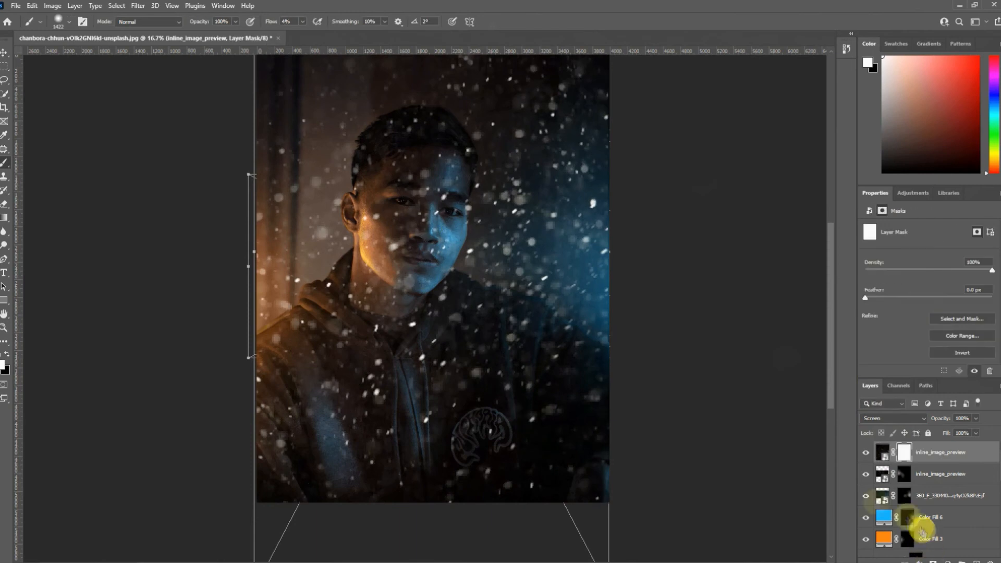
{"action": "key", "text": "ctrl+i"}
{"action": "mouse_move", "coordinate": [295, 271]}
{"action": "left_mouse_down"}
{"action": "mouse_move", "coordinate": [362, 414]}
{"action": "mouse_move", "coordinate": [608, 448]}
{"action": "mouse_move", "coordinate": [481, 138]}
{"action": "mouse_move", "coordinate": [453, 113]}
{"action": "mouse_move", "coordinate": [244, 133]}
{"action": "mouse_move", "coordinate": [291, 426]}
{"action": "mouse_move", "coordinate": [436, 462]}
{"action": "mouse_move", "coordinate": [527, 442]}
{"action": "mouse_move", "coordinate": [273, 257]}
{"action": "mouse_move", "coordinate": [265, 344]}
{"action": "mouse_move", "coordinate": [594, 289]}
{"action": "mouse_move", "coordinate": [707, 376]}
{"action": "mouse_move", "coordinate": [629, 239]}
{"action": "mouse_move", "coordinate": [567, 291]}
{"action": "left_mouse_up"}
{"action": "key", "text": "x"}
{"action": "key", "text": "x"}
{"action": "left_click_drag", "start_coordinate": [575, 215], "coordinate": [542, 99]}
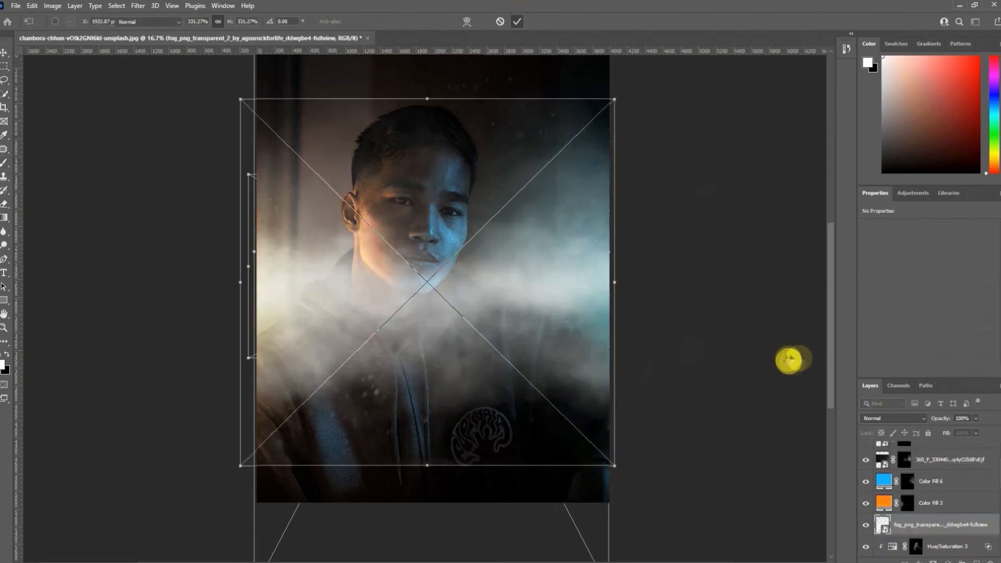
- Place the transparent fog image below the Color Fill 3 layer, scaled to 331.27% across the subject
{"action": "key", "text": "Return"}
{"action": "left_click", "coordinate": [949, 561]}
{"action": "left_click", "coordinate": [938, 475]}
{"action": "left_click", "coordinate": [928, 371]}
{"action": "left_click", "coordinate": [927, 326]}
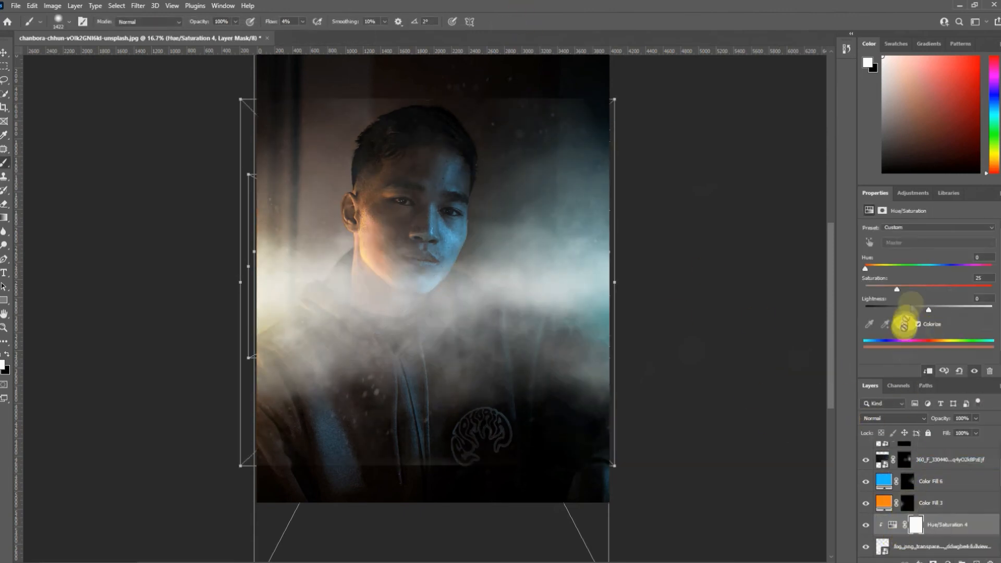
{"action": "left_click_drag", "start_coordinate": [988, 559], "coordinate": [990, 561]}
- Hide the fog layer with a black mask and brush soft fog back in around the shoulders in white
{"action": "left_click", "coordinate": [934, 561]}
{"action": "key", "text": "ctrl+i"}
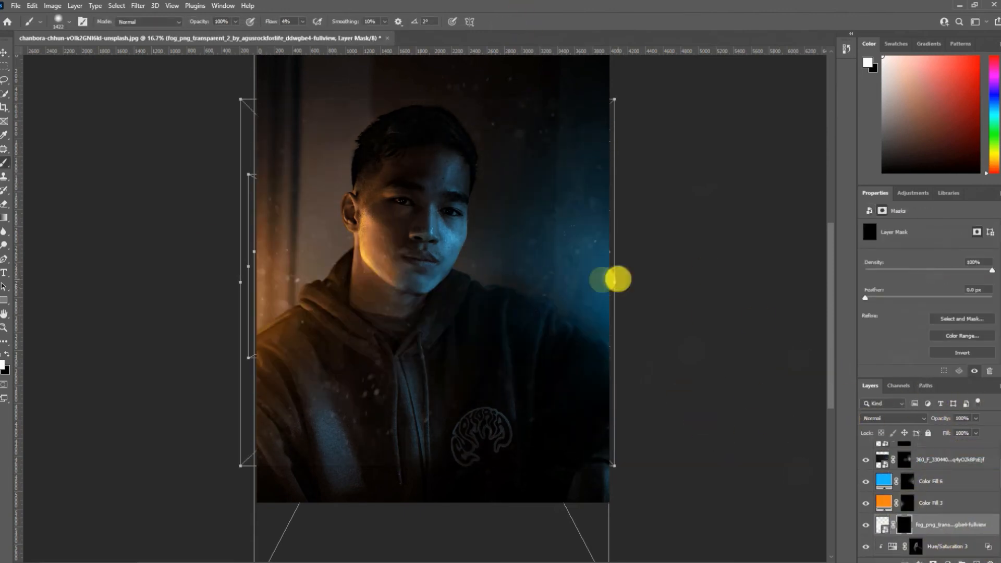
{"action": "left_click_drag", "start_coordinate": [566, 308], "coordinate": [510, 362]}
{"action": "mouse_move", "coordinate": [234, 382]}
{"action": "left_mouse_down"}
{"action": "mouse_move", "coordinate": [358, 347]}
{"action": "mouse_move", "coordinate": [275, 213]}
{"action": "mouse_move", "coordinate": [546, 264]}
{"action": "mouse_move", "coordinate": [130, 404]}
{"action": "left_mouse_up"}
- Fade the fog over the lower hoodie in black at 8% flow, then build it up in white on the golden side
{"action": "left_click_drag", "start_coordinate": [496, 457], "coordinate": [534, 456]}
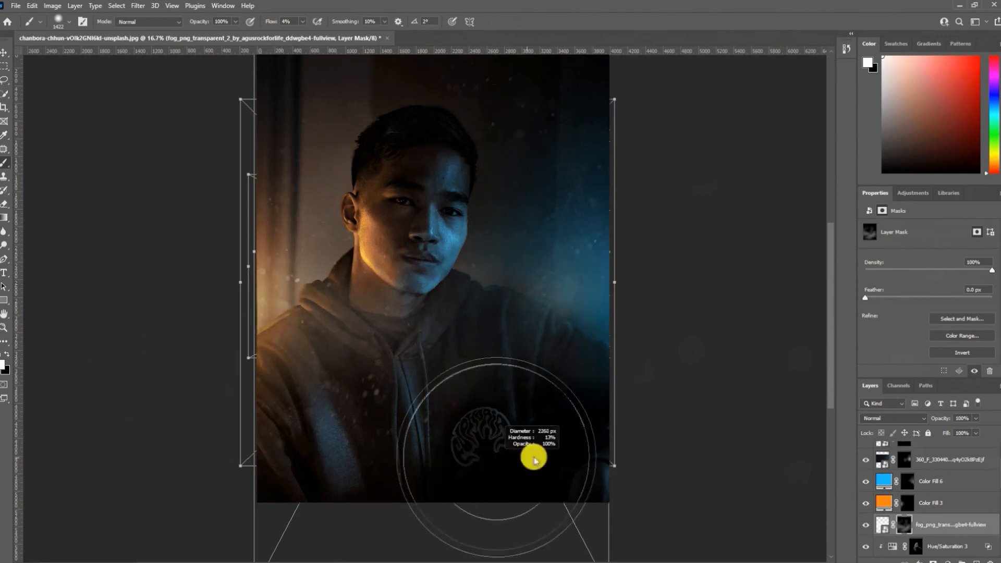
{"action": "key", "text": "x"}
{"action": "mouse_move", "coordinate": [480, 441]}
{"action": "left_mouse_down"}
{"action": "mouse_move", "coordinate": [584, 483]}
{"action": "mouse_move", "coordinate": [368, 517]}
{"action": "mouse_move", "coordinate": [420, 486]}
{"action": "mouse_move", "coordinate": [355, 472]}
{"action": "mouse_move", "coordinate": [372, 484]}
{"action": "mouse_move", "coordinate": [308, 458]}
{"action": "left_mouse_up"}
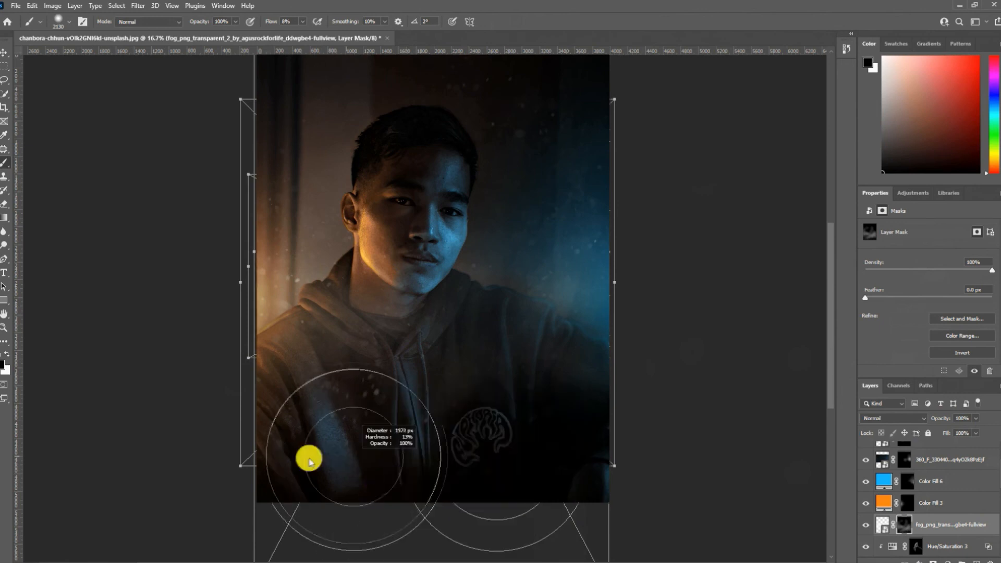
{"action": "key", "text": "shift+0"}
{"action": "key", "text": "shift+8"}
{"action": "key", "text": "x"}
{"action": "mouse_move", "coordinate": [284, 232]}
{"action": "left_mouse_down"}
{"action": "mouse_move", "coordinate": [251, 270]}
{"action": "mouse_move", "coordinate": [275, 309]}
{"action": "mouse_move", "coordinate": [220, 321]}
{"action": "mouse_move", "coordinate": [529, 393]}
{"action": "mouse_move", "coordinate": [318, 360]}
{"action": "left_mouse_up"}
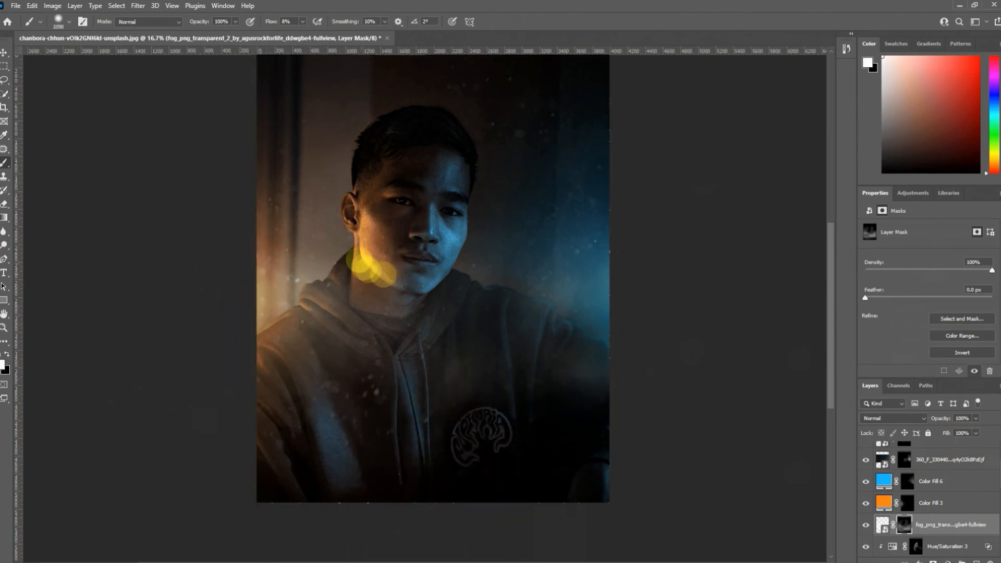
- Open the complete composite from the top of the layer stack in the Camera Raw Filter and set Temperature to -13 and Tint to +2
{"action": "scroll", "coordinate": [937, 463], "scroll_direction": "up", "scroll_amount": 2}
{"action": "left_click", "coordinate": [943, 458]}
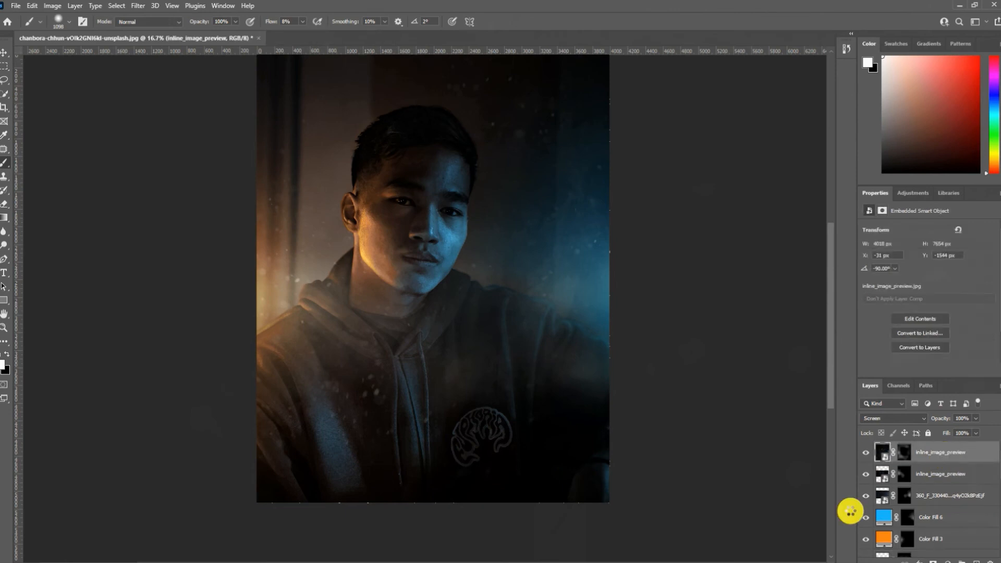
{"action": "key", "text": "ctrl+shift+a"}
{"action": "left_click", "coordinate": [853, 163]}
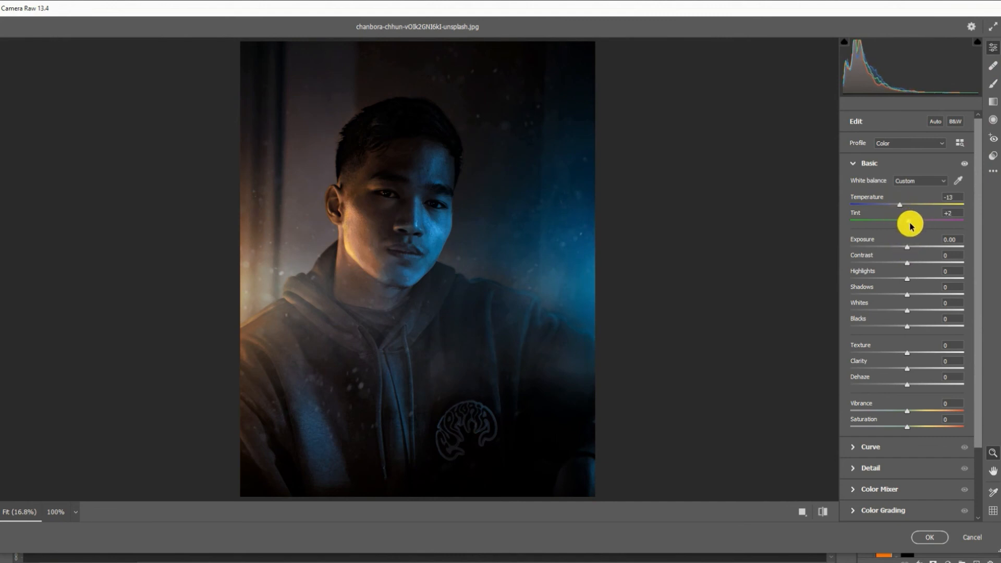
- Set Exposure +0.05, Contrast +21, Highlights +17, Shadows +27, Whites +3, Blacks +23, Texture +20, Clarity +11, Dehaze +12, Vibrance +19 and Saturation +18
{"action": "left_click_drag", "start_coordinate": [910, 249], "coordinate": [917, 285]}
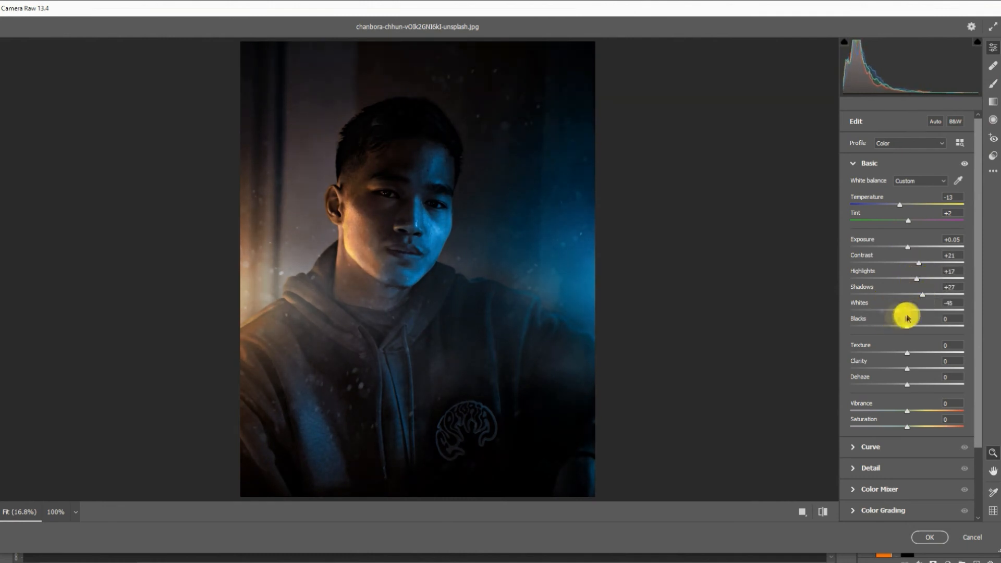
{"action": "mouse_move", "coordinate": [907, 326]}
{"action": "left_mouse_down"}
{"action": "mouse_move", "coordinate": [939, 329]}
{"action": "mouse_move", "coordinate": [919, 340]}
{"action": "left_mouse_up"}
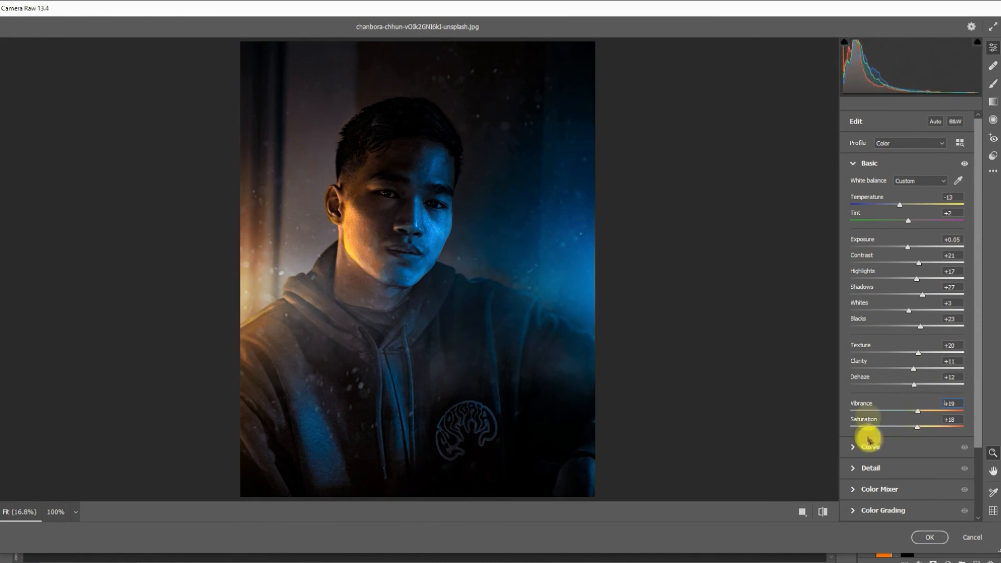
- Shape the parametric tone curve with Highlights +19, Lights +7, Darks -10 and Shadows +10
{"action": "left_click", "coordinate": [856, 447]}
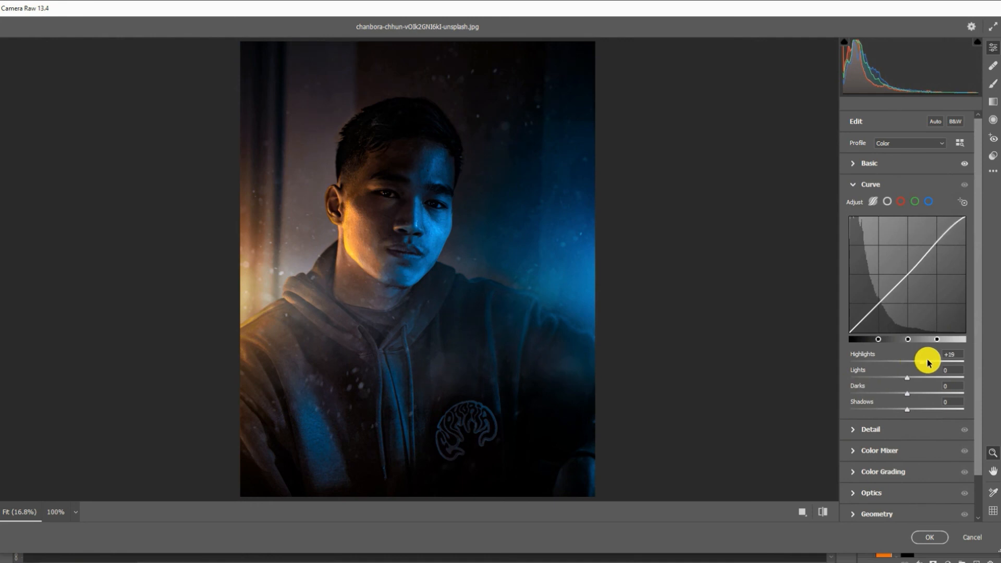
{"action": "left_click_drag", "start_coordinate": [912, 381], "coordinate": [912, 415]}
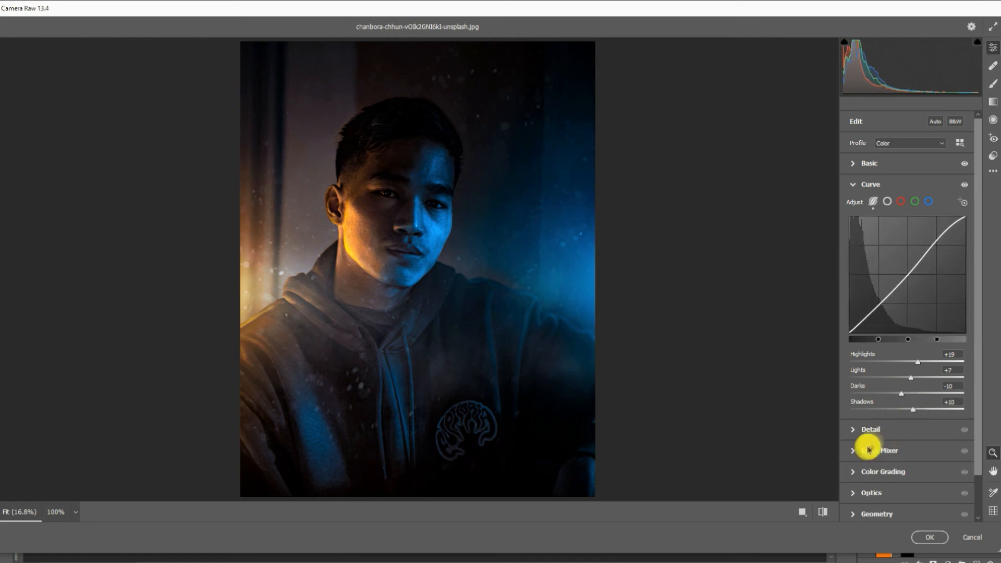
- Set Sharpening to 24 and Noise Reduction to 16, and mix colors with Oranges hue +2, Purples hue -6 and reduced Blues saturation
{"action": "left_click", "coordinate": [869, 430]}
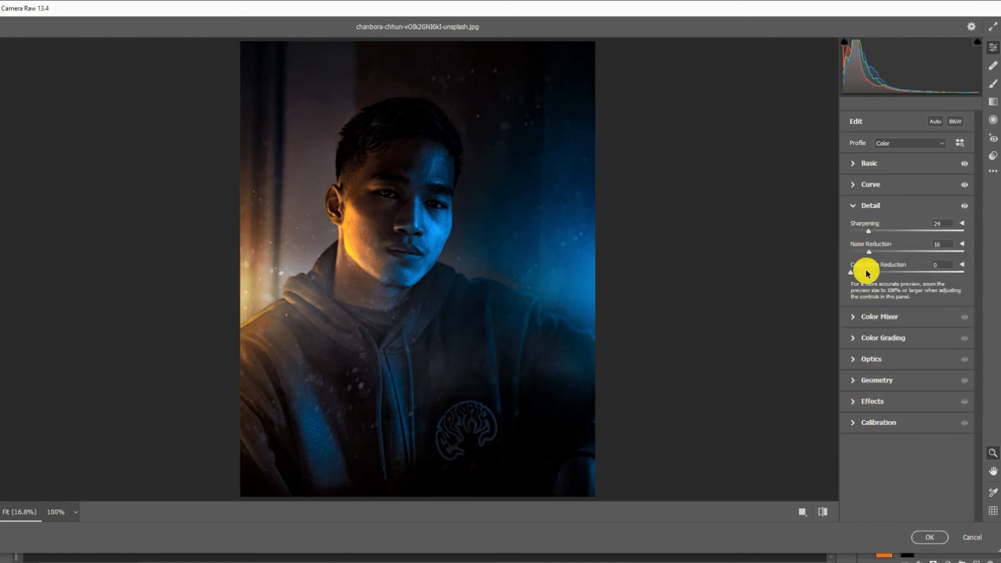
{"action": "left_click", "coordinate": [858, 316]}
{"action": "mouse_move", "coordinate": [908, 366]}
{"action": "left_mouse_down"}
{"action": "mouse_move", "coordinate": [889, 368]}
{"action": "mouse_move", "coordinate": [921, 369]}
{"action": "left_mouse_up"}
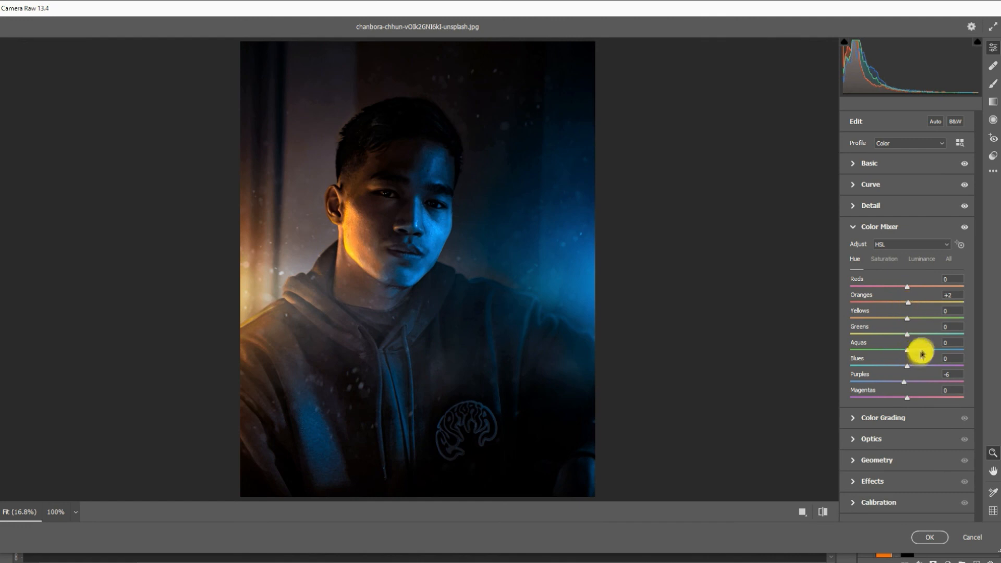
{"action": "left_click", "coordinate": [884, 259]}
{"action": "left_click_drag", "start_coordinate": [893, 369], "coordinate": [897, 370]}
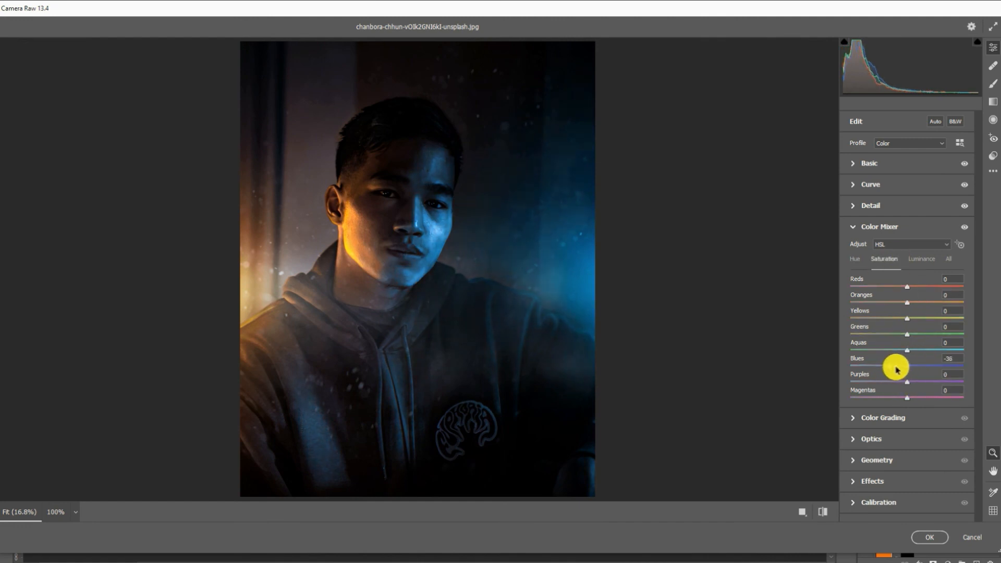
- Grade Shadows with Hue 32 and Saturation 21, Midtones with Hue 259 and Saturation 25, and Highlights with Hue 25 and Saturation 13
{"action": "left_click", "coordinate": [887, 418]}
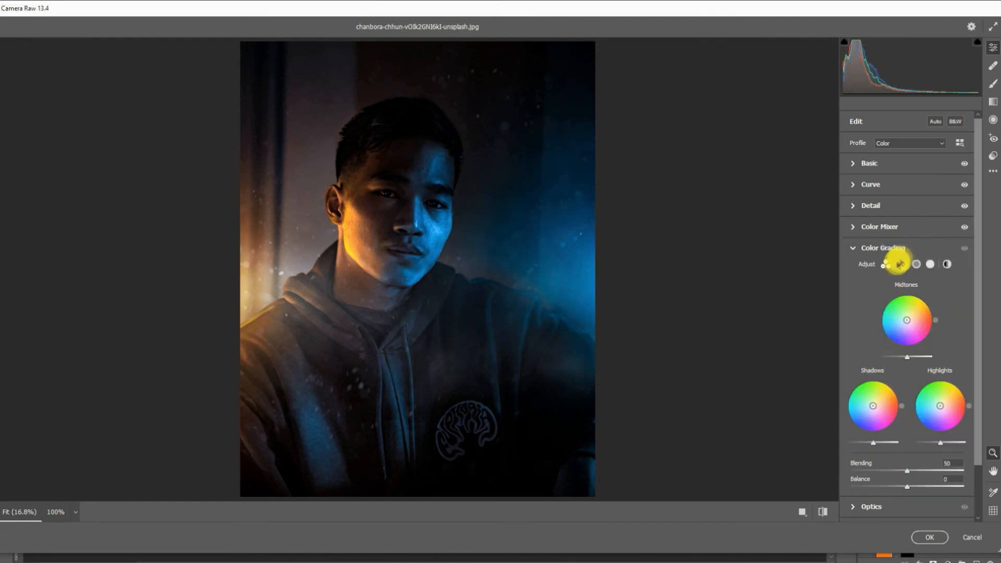
{"action": "left_click", "coordinate": [901, 264]}
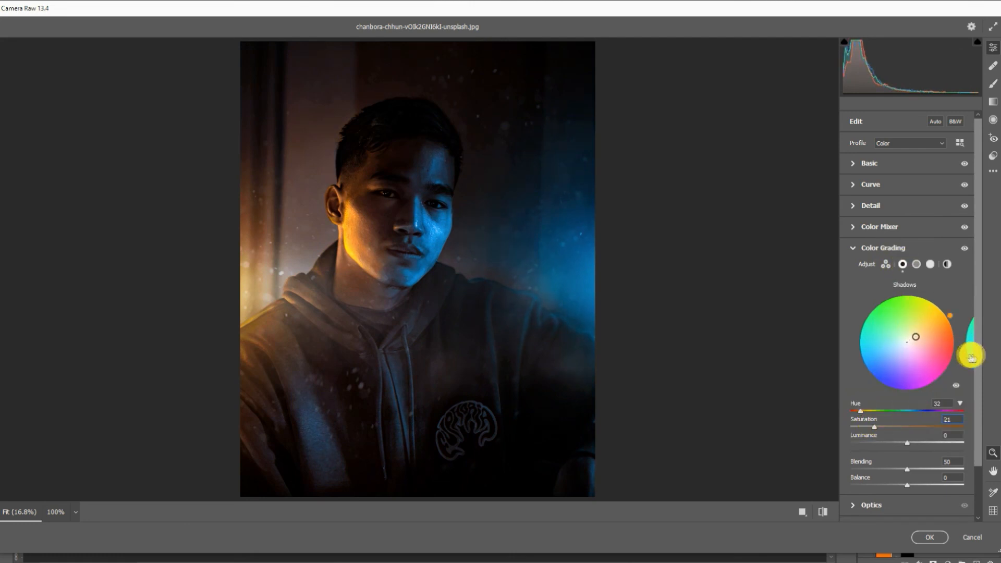
{"action": "left_click", "coordinate": [971, 358]}
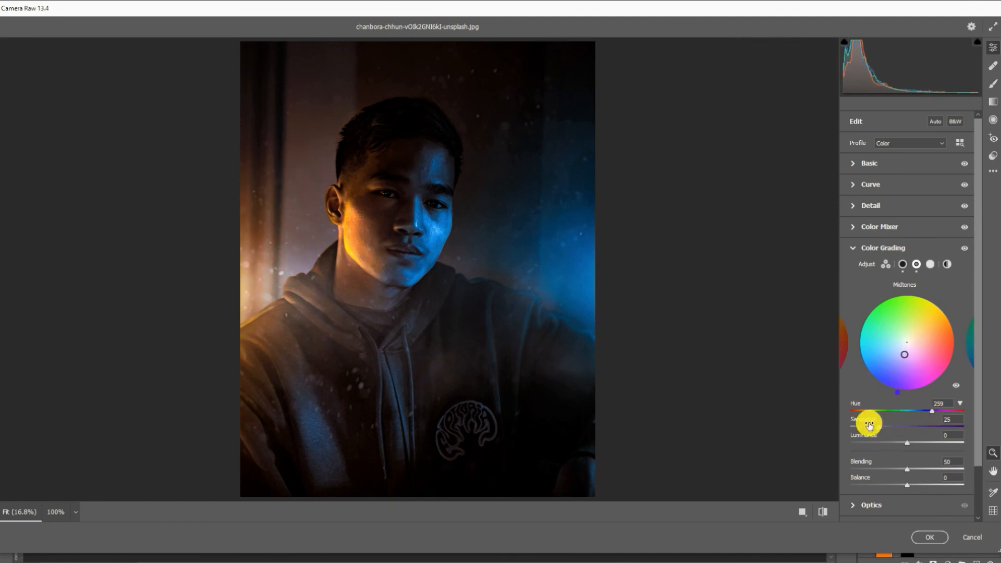
{"action": "left_click", "coordinate": [966, 358]}
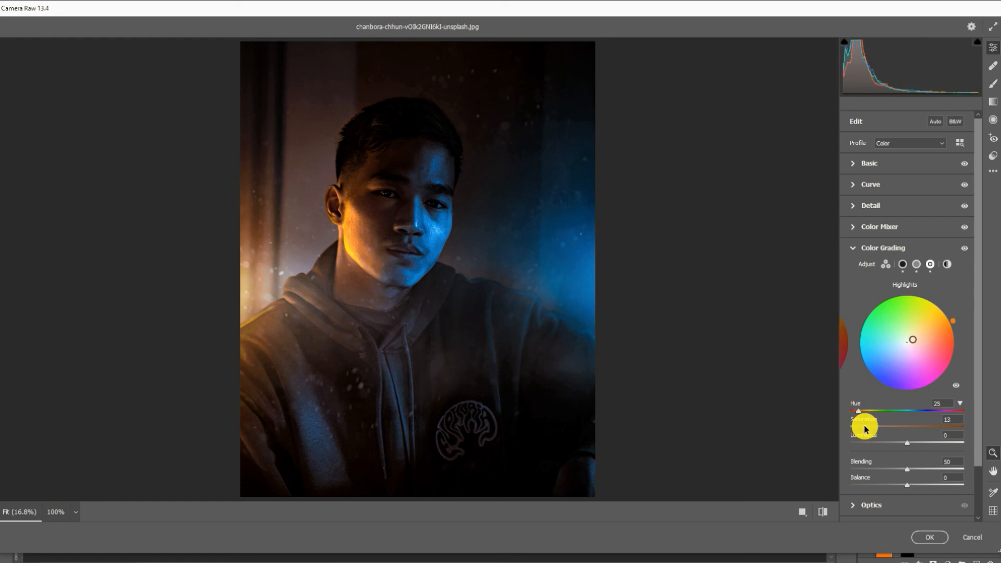
- Adjust the Optics vignette and the Effects settings, and apply the Camera Raw grade to the composite layer
{"action": "left_click", "coordinate": [868, 505]}
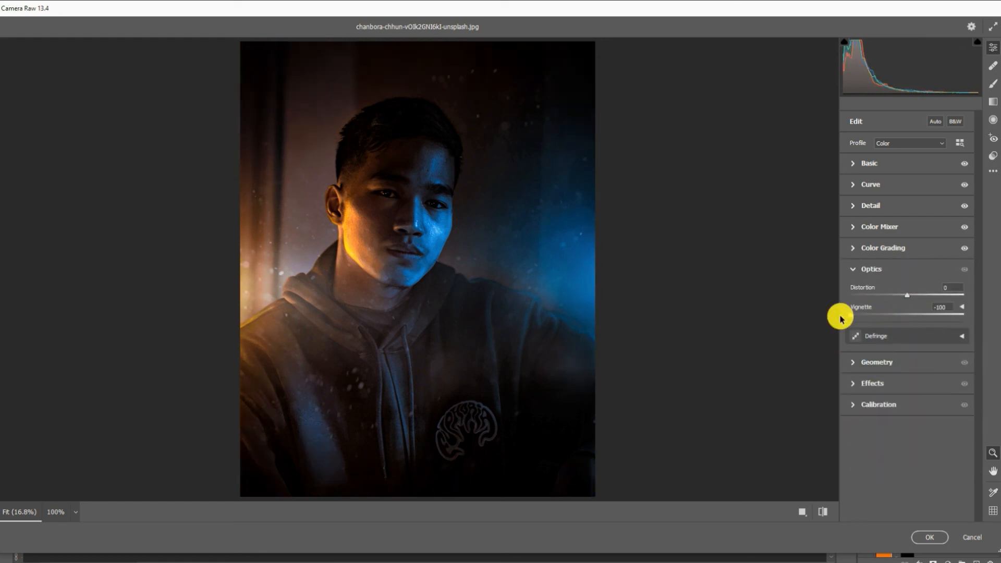
{"action": "left_click", "coordinate": [873, 383]}
{"action": "mouse_move", "coordinate": [900, 360]}
{"action": "left_mouse_down"}
{"action": "mouse_move", "coordinate": [889, 360]}
{"action": "mouse_move", "coordinate": [940, 360]}
{"action": "mouse_move", "coordinate": [916, 365]}
{"action": "left_mouse_up"}
{"action": "double_click", "coordinate": [917, 365]}
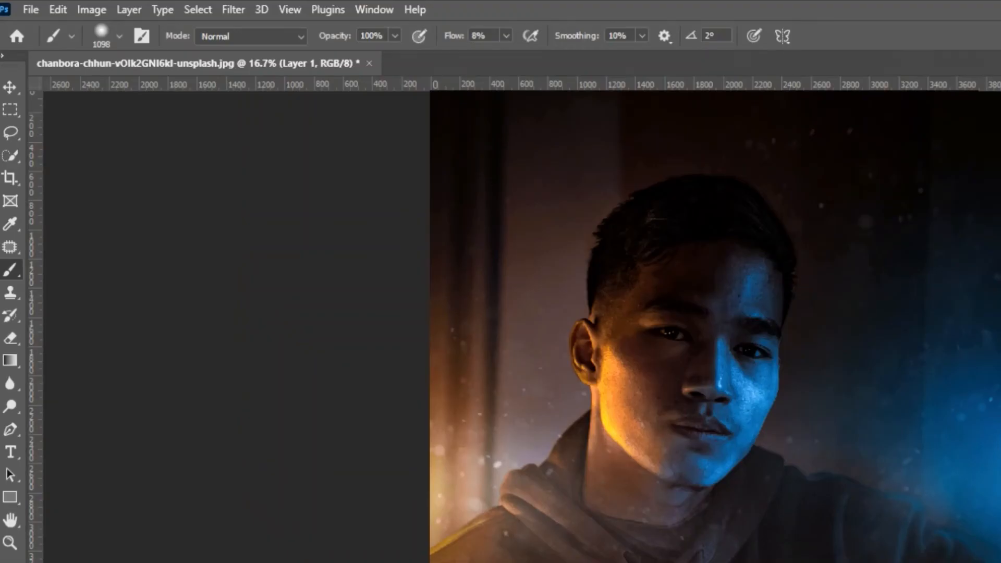
- Start a Field Blur with pins on the chin, the golden cheek near the ear and the forehead, and remove the blur at the forehead
{"action": "left_click", "coordinate": [234, 9]}
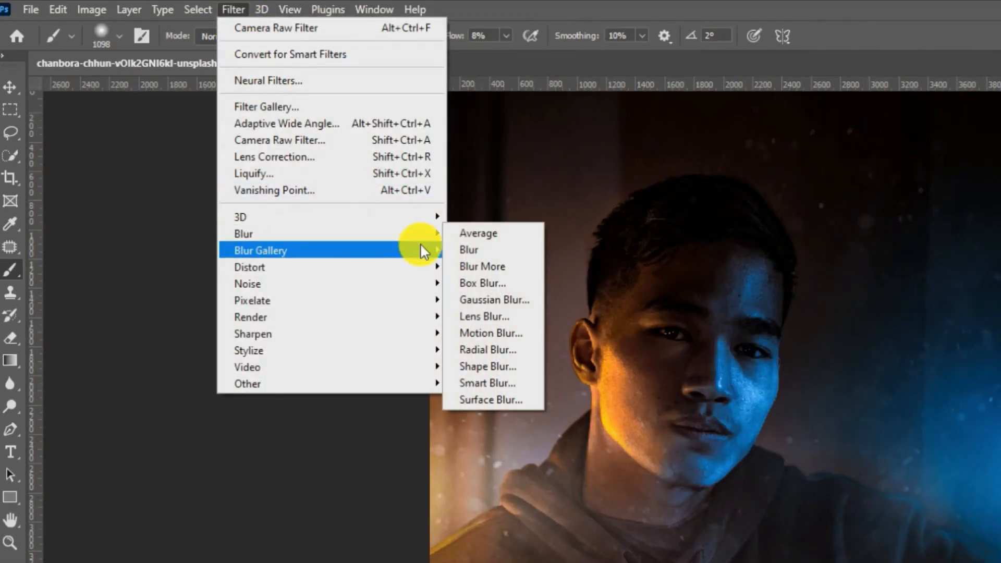
{"action": "mouse_move", "coordinate": [424, 252]}
{"action": "left_click", "coordinate": [460, 249]}
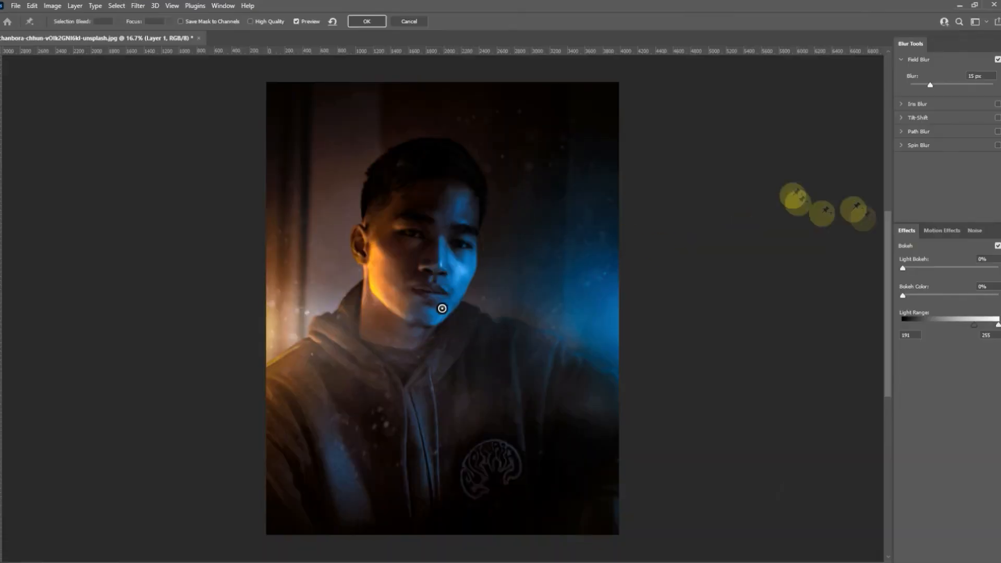
{"action": "left_click", "coordinate": [383, 253]}
{"action": "left_click", "coordinate": [442, 211]}
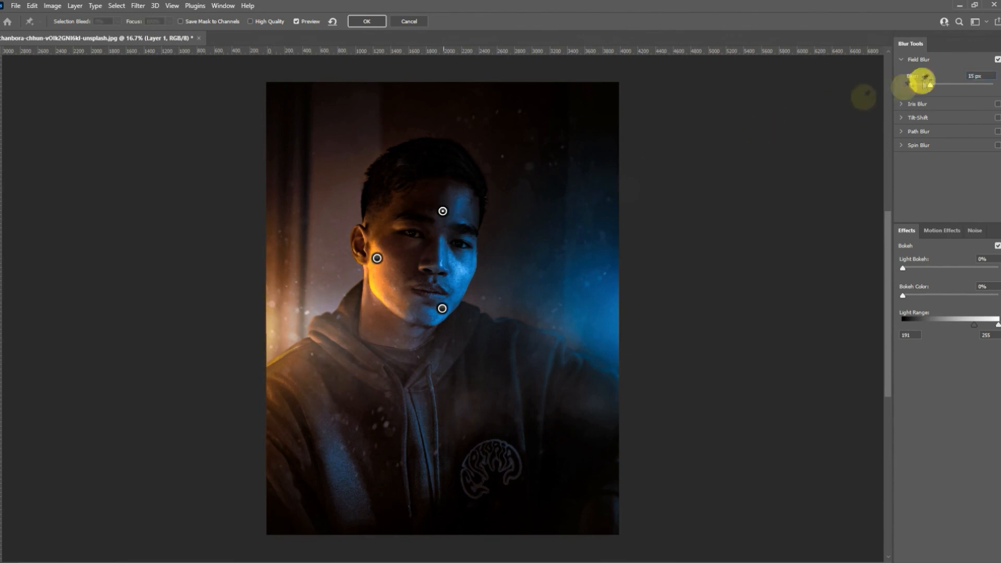
{"action": "left_click_drag", "start_coordinate": [923, 84], "coordinate": [901, 86]}
- Move the forehead pin up into the hair and add a pin without blur on the blue-lit cheek
{"action": "left_click_drag", "start_coordinate": [464, 268], "coordinate": [440, 267]}
{"action": "left_click_drag", "start_coordinate": [419, 210], "coordinate": [400, 163]}
{"action": "left_click", "coordinate": [444, 265]}
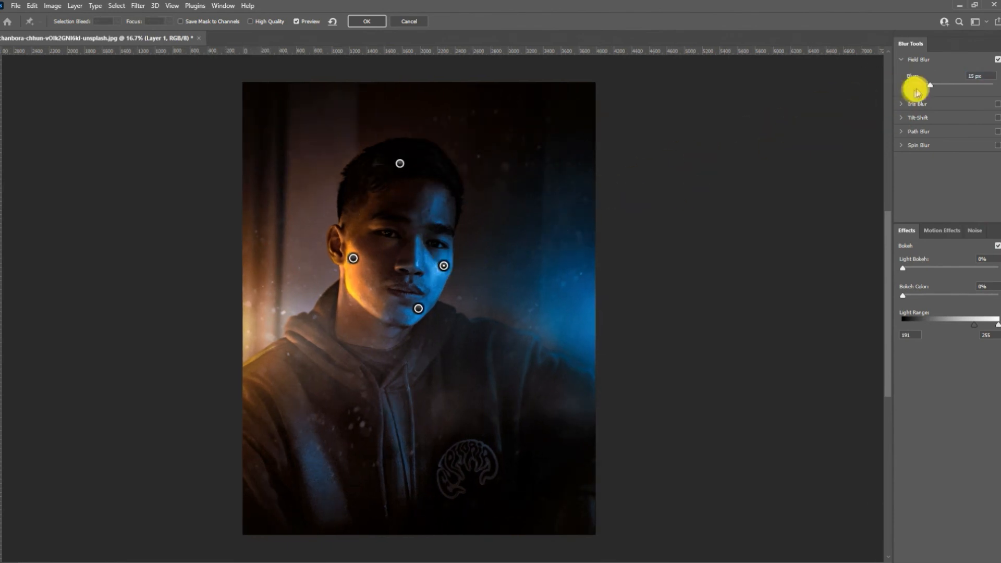
{"action": "left_click_drag", "start_coordinate": [917, 87], "coordinate": [903, 87]}
- Add Field Blur pins at 15 px along the photo's right edge, at the bottom centre and in the lower-left corner
{"action": "mouse_move", "coordinate": [595, 189]}
{"action": "left_mouse_down"}
{"action": "mouse_move", "coordinate": [600, 210]}
{"action": "mouse_move", "coordinate": [584, 176]}
{"action": "left_mouse_up"}
{"action": "left_click", "coordinate": [594, 171]}
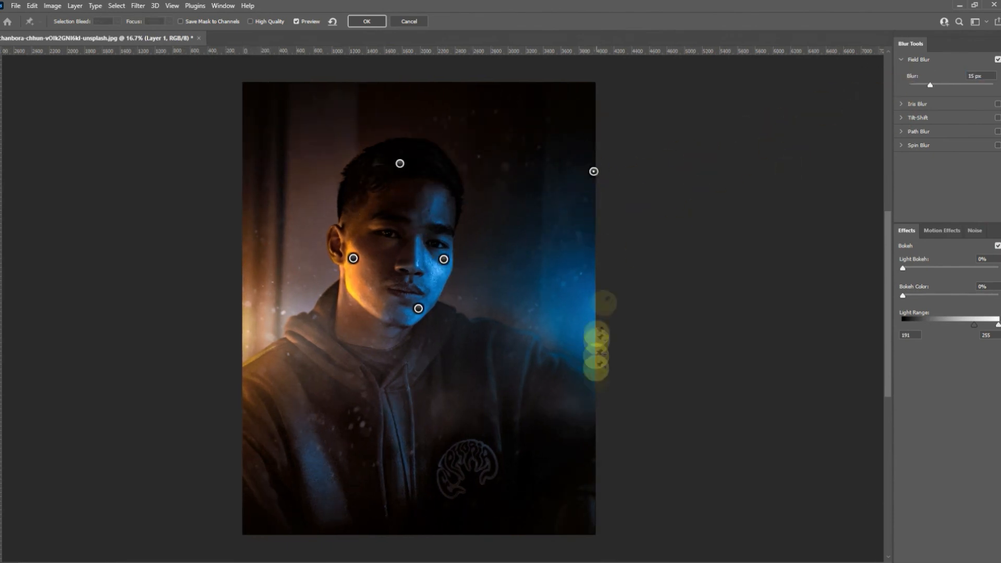
{"action": "left_click", "coordinate": [595, 414]}
{"action": "left_click", "coordinate": [403, 523]}
{"action": "left_click", "coordinate": [236, 506]}
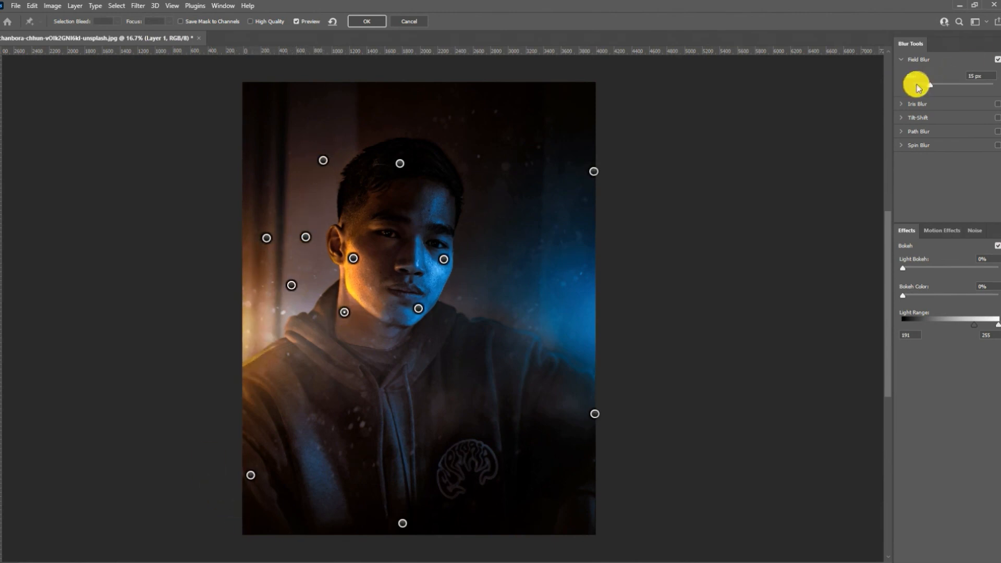
- Reduce the blur at the neck pin and add a 0 px pin at the blue-lit edge of the forehead
{"action": "left_click_drag", "start_coordinate": [918, 88], "coordinate": [915, 85]}
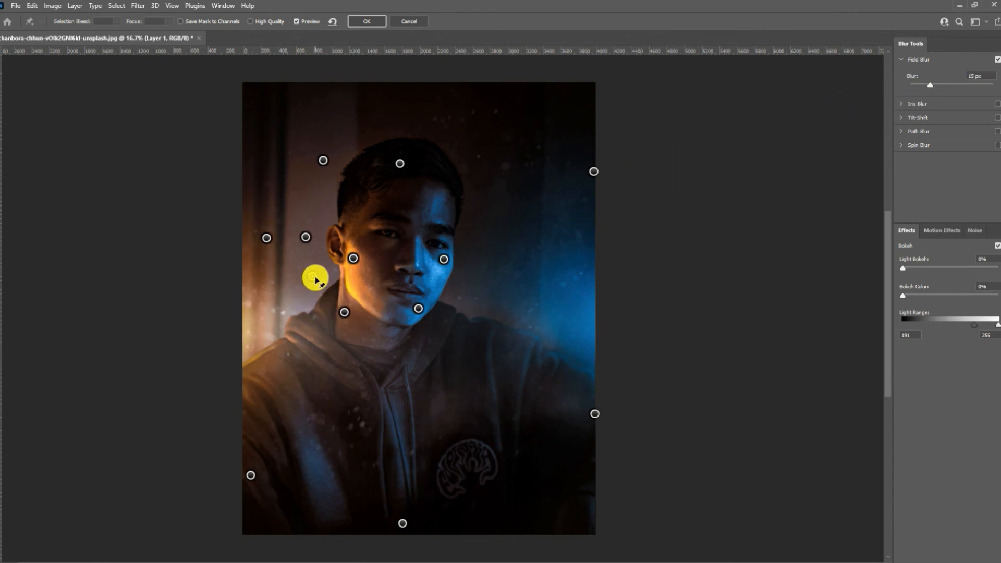
{"action": "left_click", "coordinate": [451, 204]}
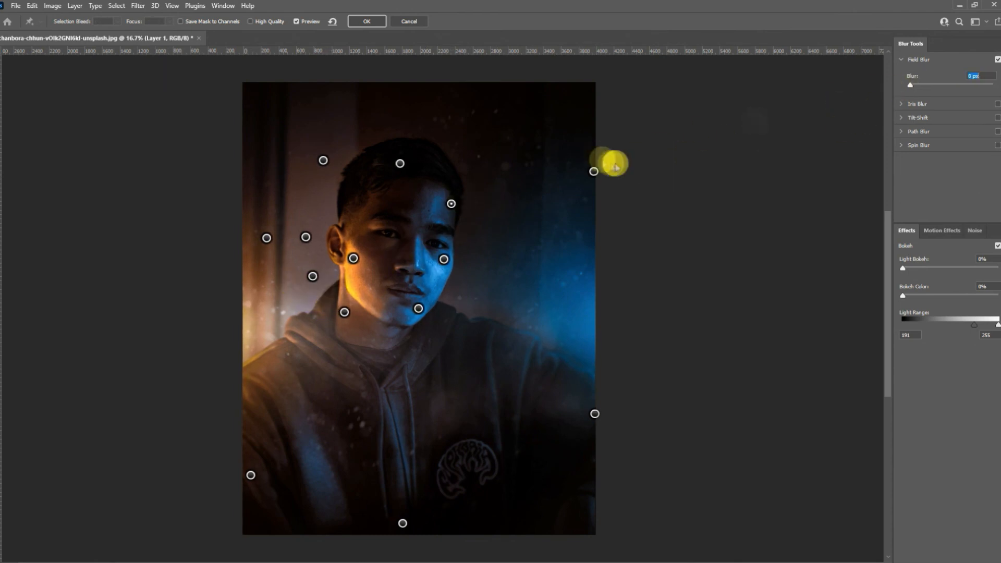
- Add pins in the dark background above the shoulder and on the lower hoodie, raising the hoodie pin's blur to about 78 px
{"action": "left_click", "coordinate": [490, 106]}
{"action": "left_click", "coordinate": [523, 496]}
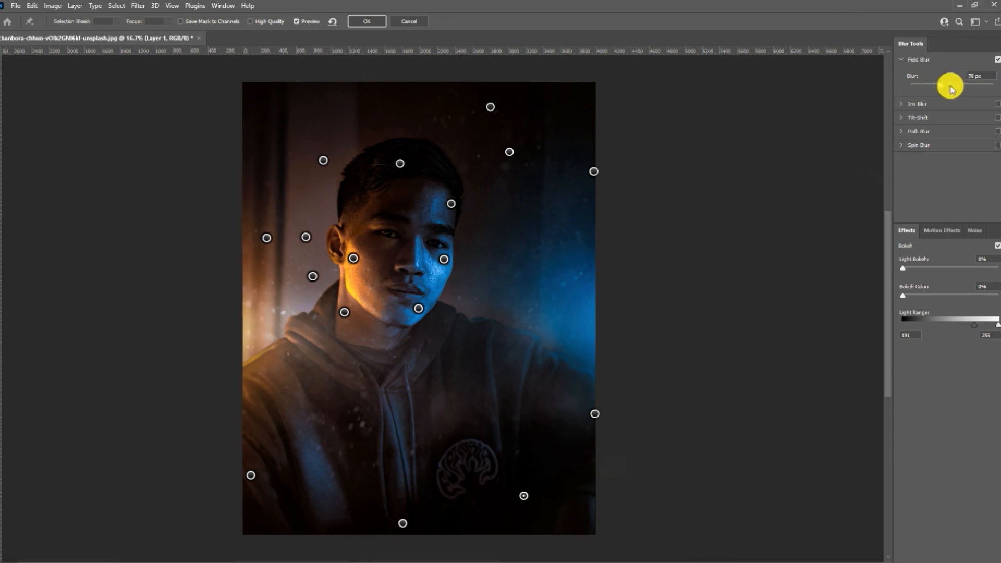
{"action": "left_click_drag", "start_coordinate": [951, 87], "coordinate": [951, 87]}
- Delete the pin at the photo's bottom centre and add one on the hoodie's chest
{"action": "left_click", "coordinate": [402, 523]}
{"action": "key", "text": "Delete"}
{"action": "scroll", "coordinate": [399, 521], "scroll_direction": "right", "scroll_amount": 2}
{"action": "left_click", "coordinate": [326, 424]}
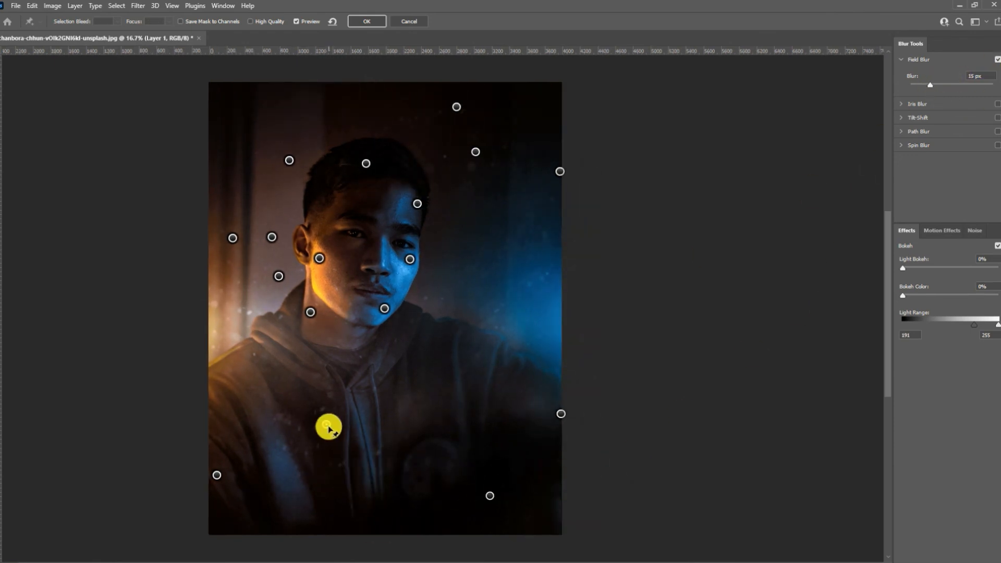